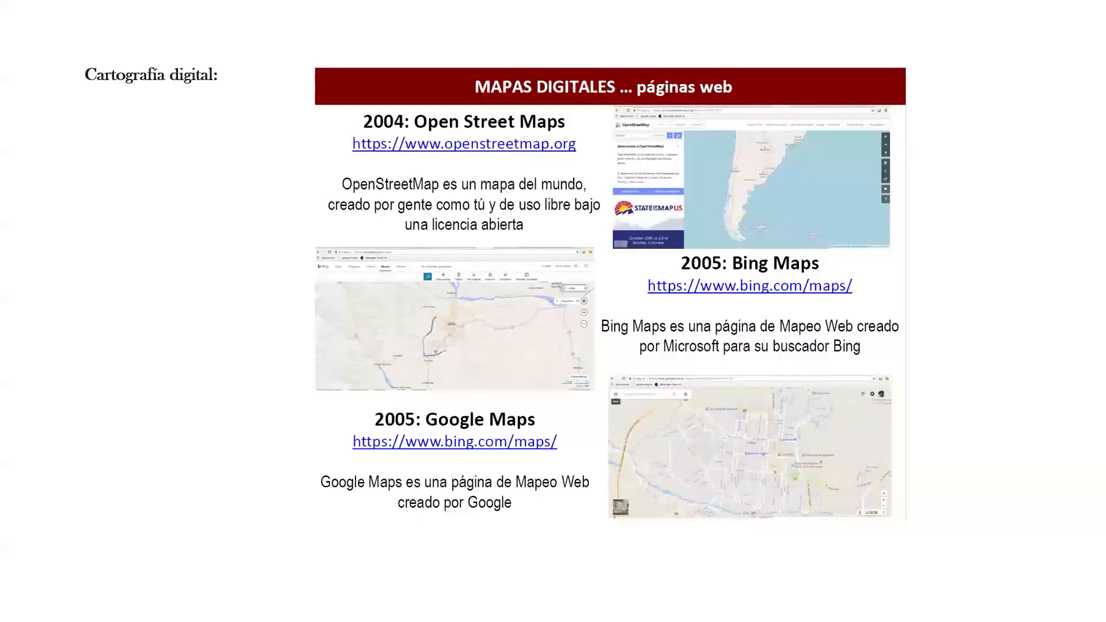
# Finish the slide show at the Google Earth slide and switch to Google Earth Pro.
pyautogui.press('Right')
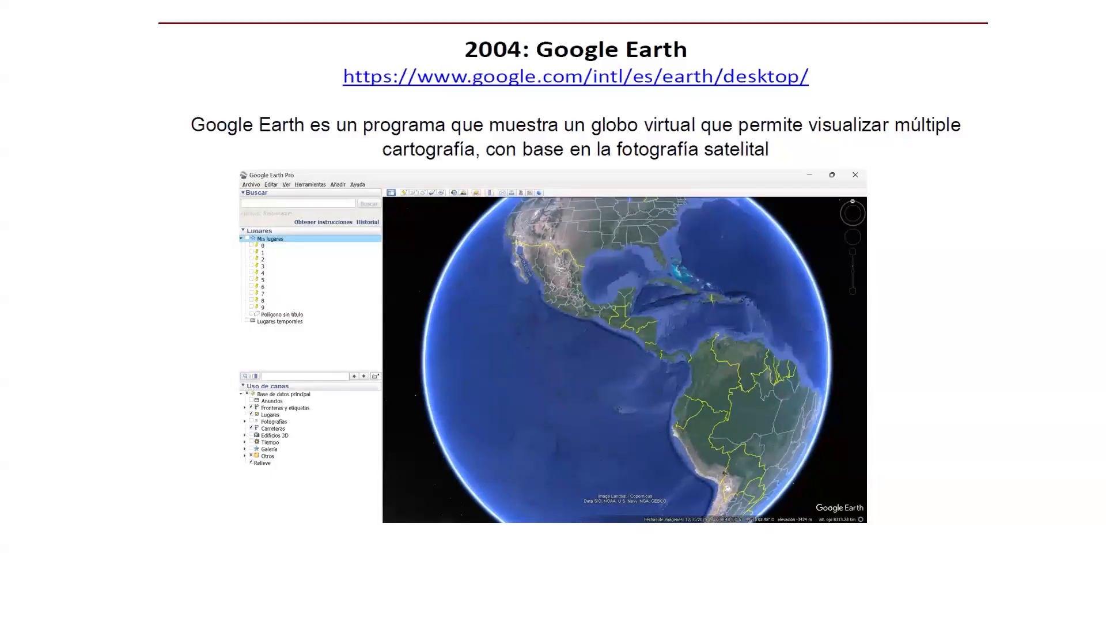
pyautogui.press('Escape')
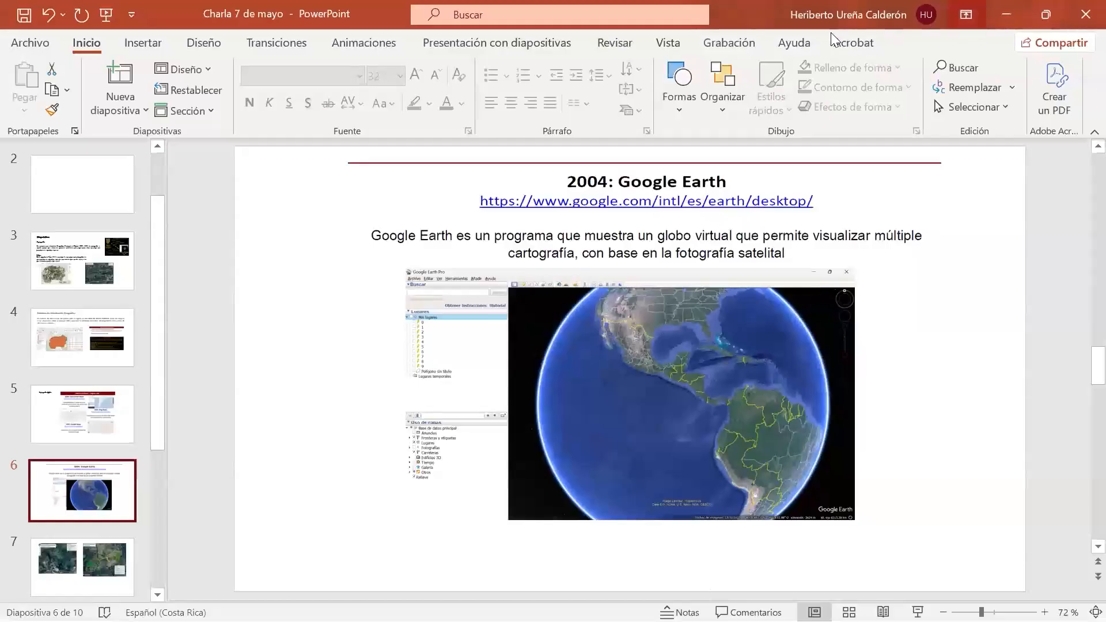
pyautogui.click(1005, 14)
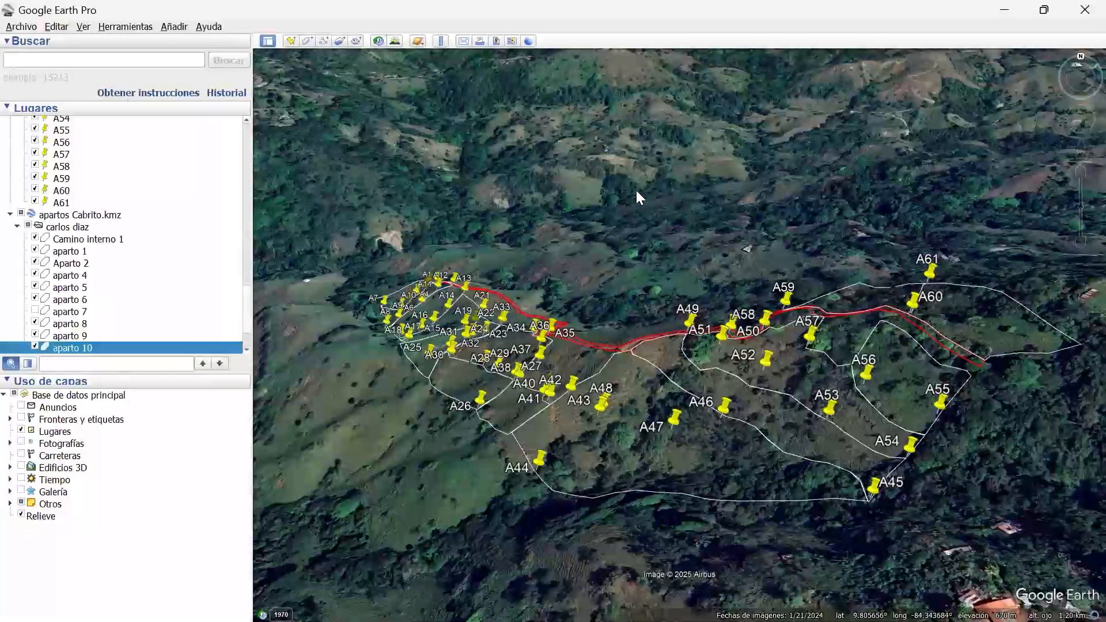
# View the staked farm plots at regional and country scale to see their location within Costa Rica.
pyautogui.scroll(-1, 635, 196)
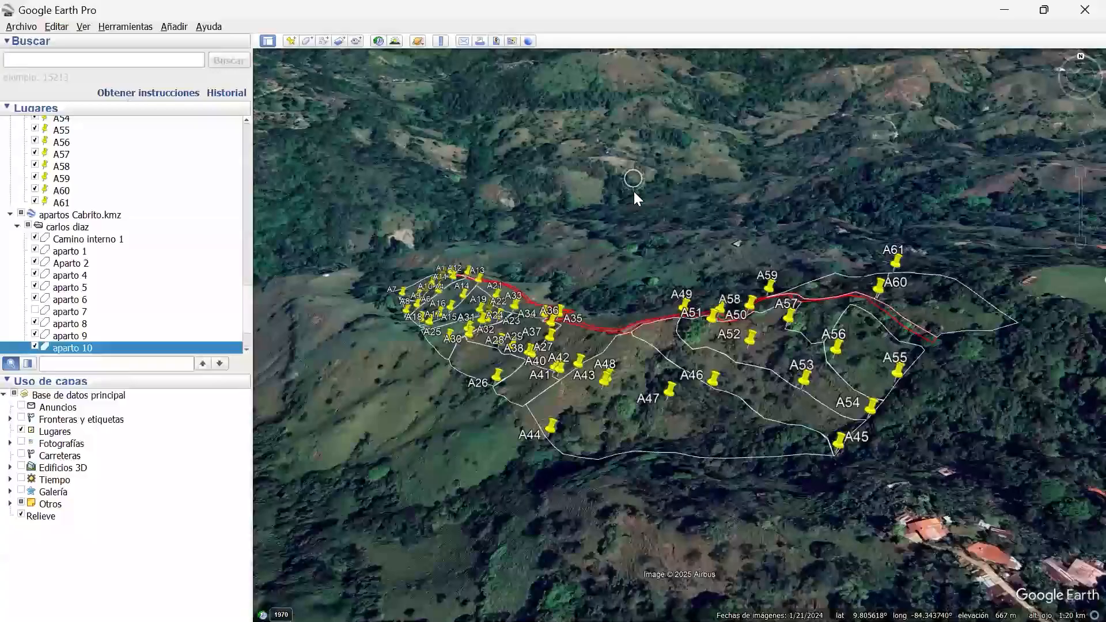
pyautogui.scroll(-2, 633, 191)
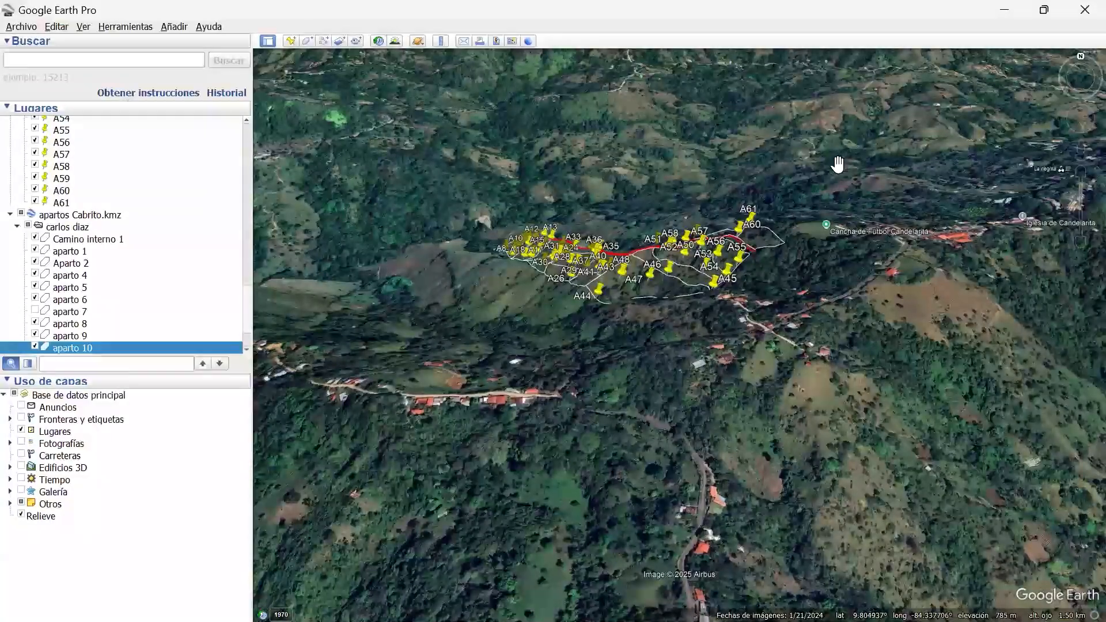
pyautogui.scroll(-5, 837, 163)
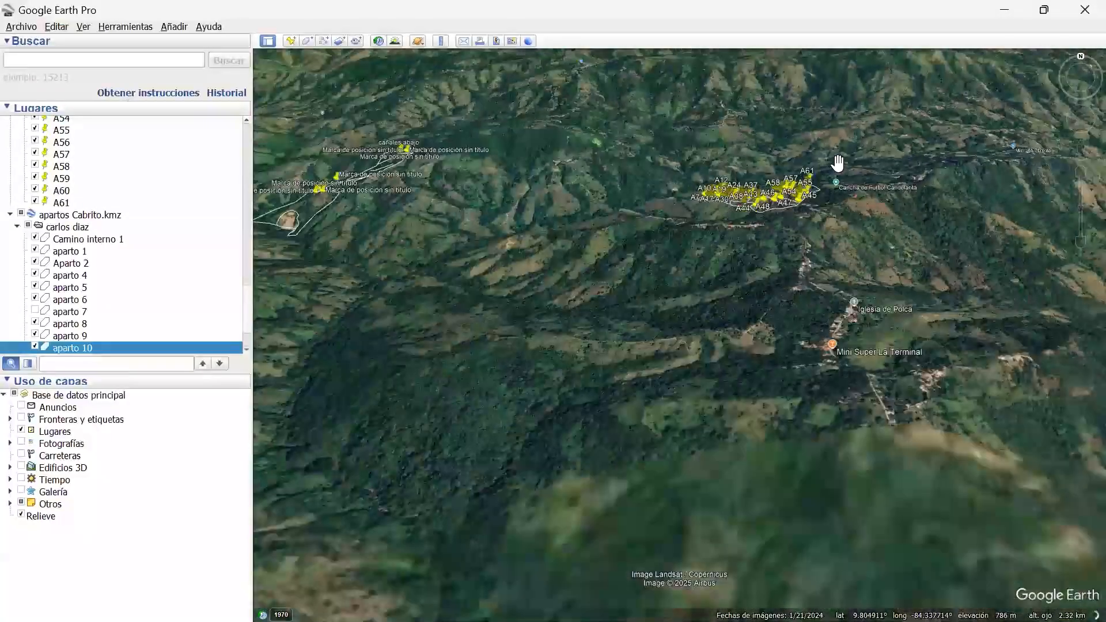
pyautogui.scroll(-10, 837, 163)
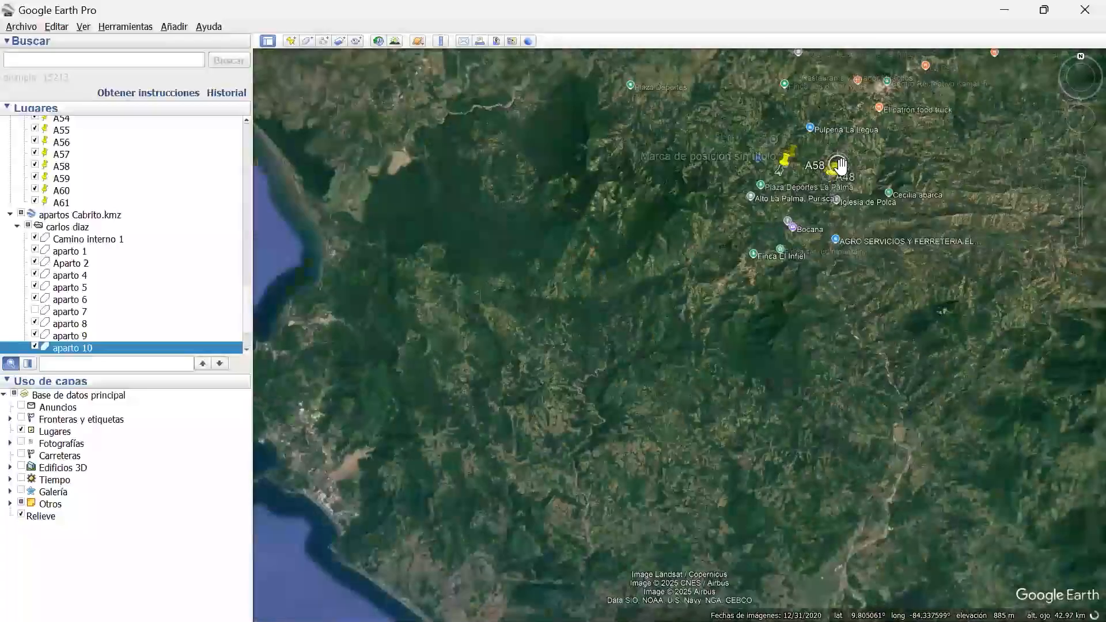
pyautogui.scroll(-8, 839, 167)
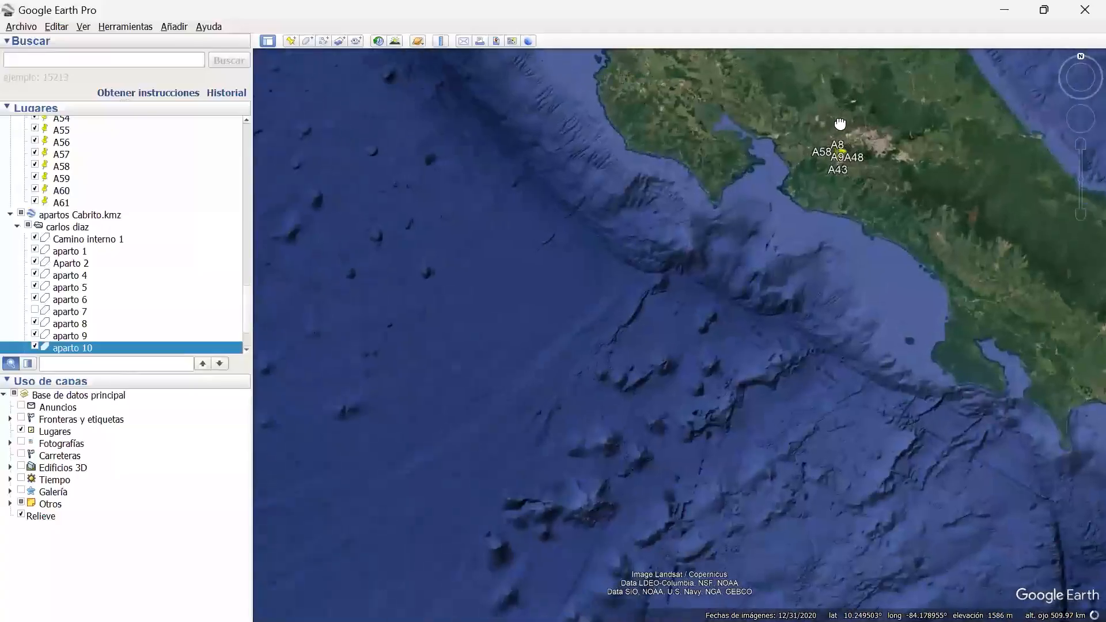
# Try zooming out and back in over Costa Rica with the on-screen navigation controls.
pyautogui.scroll(3, 710, 217)
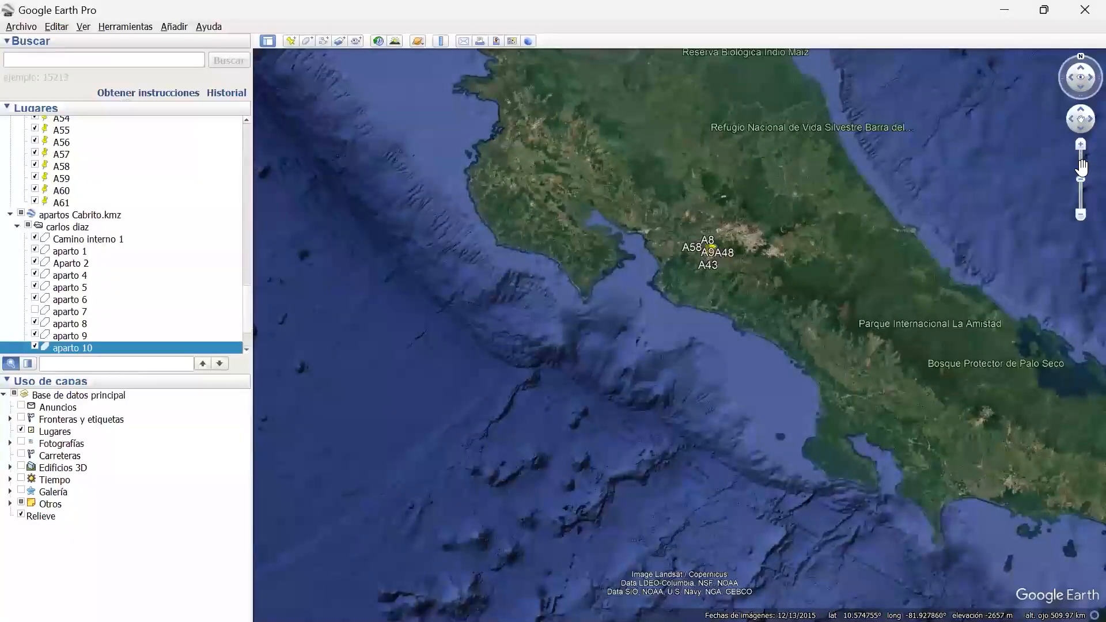
pyautogui.moveTo(1080, 184); pyautogui.dragTo(1079, 170)
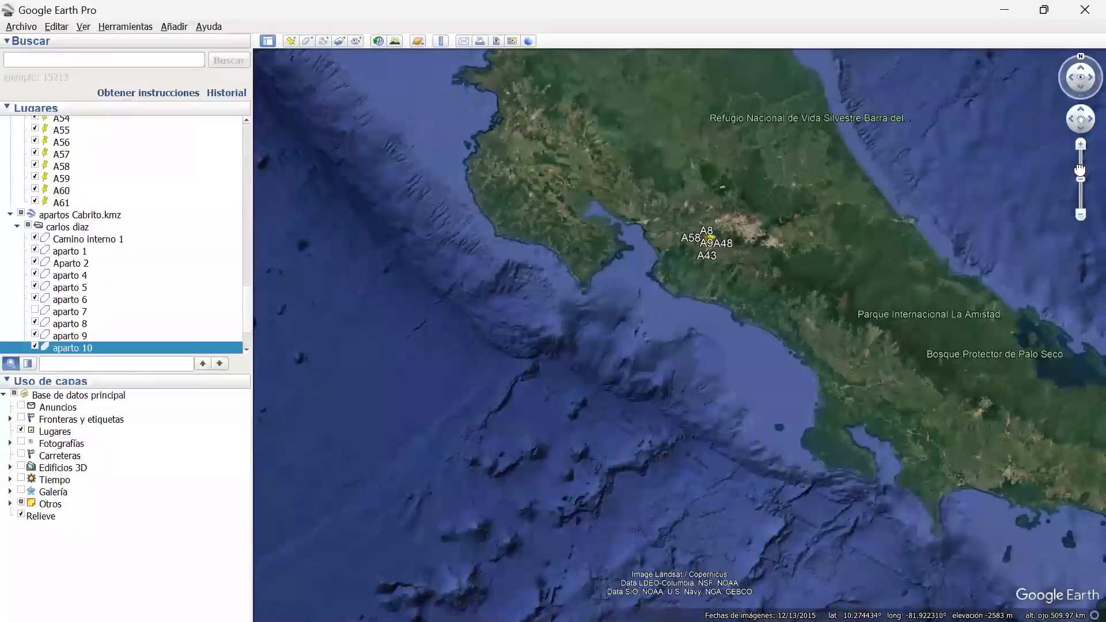
pyautogui.click(1080, 214)
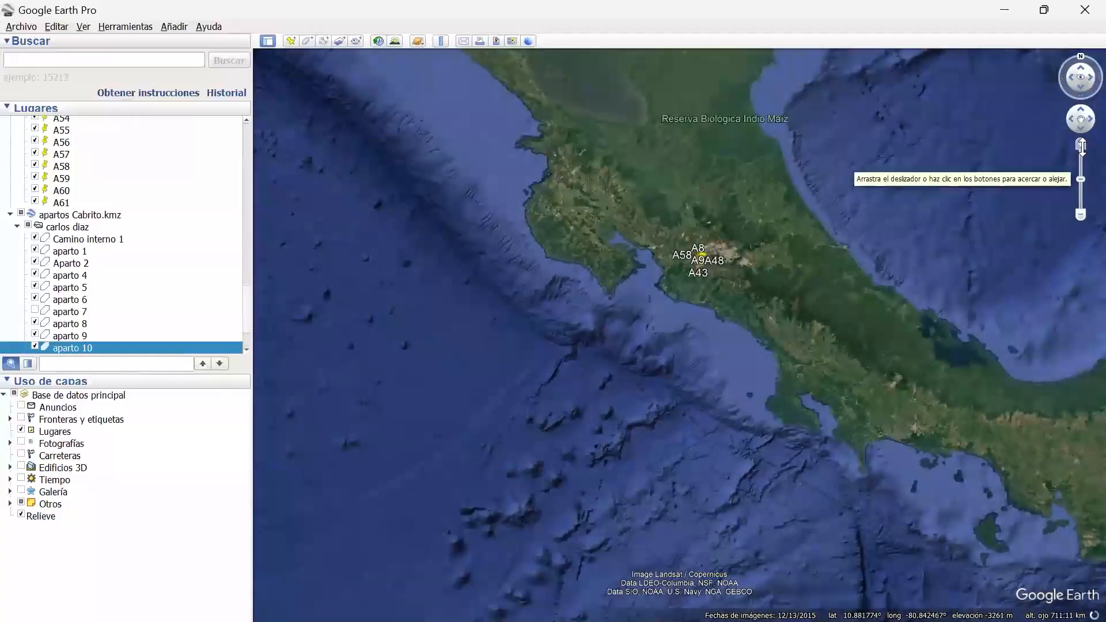
pyautogui.click(1080, 146)
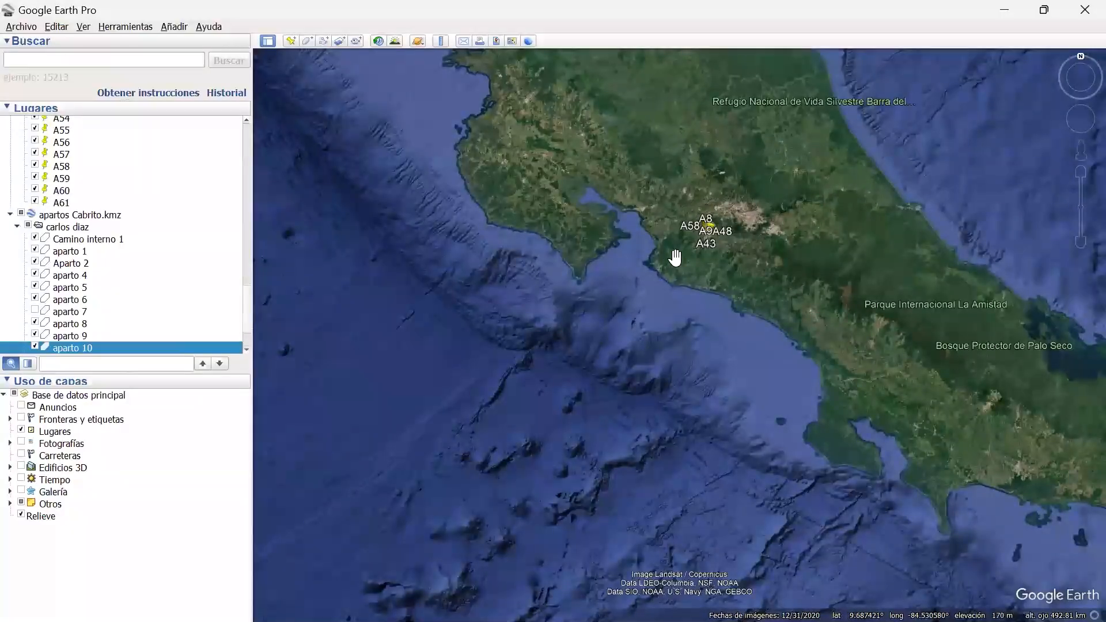
# Return to a close 3D view of the farm and examine the paddock boundaries and stakes A1 to A61.
pyautogui.scroll(3, 673, 252)
pyautogui.scroll(5, 707, 239)
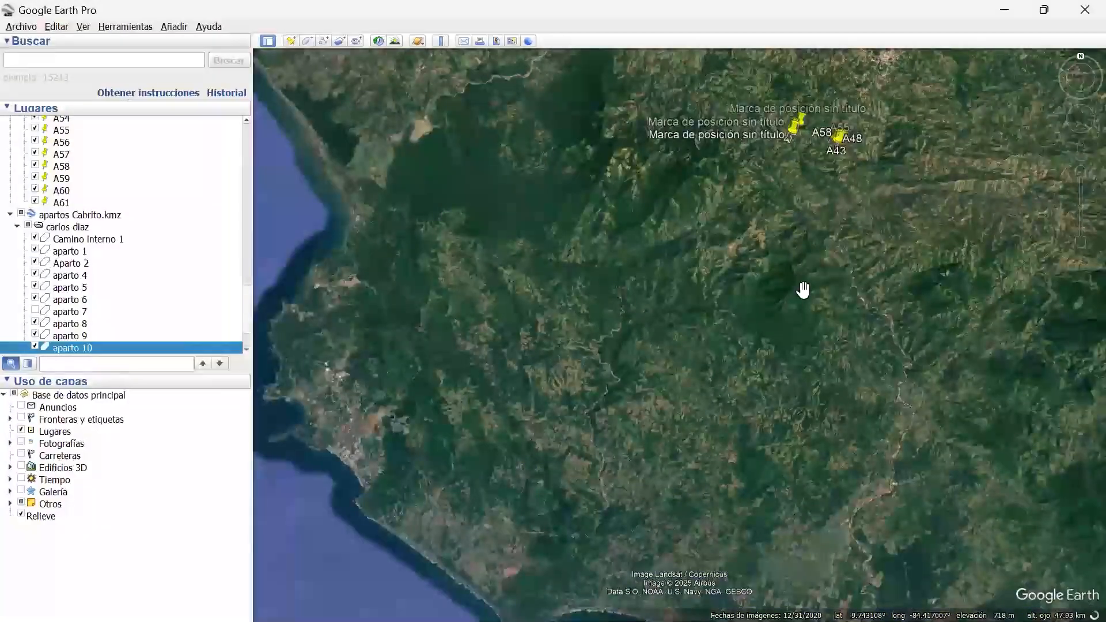
pyautogui.scroll(3, 802, 288)
pyautogui.scroll(4, 808, 281)
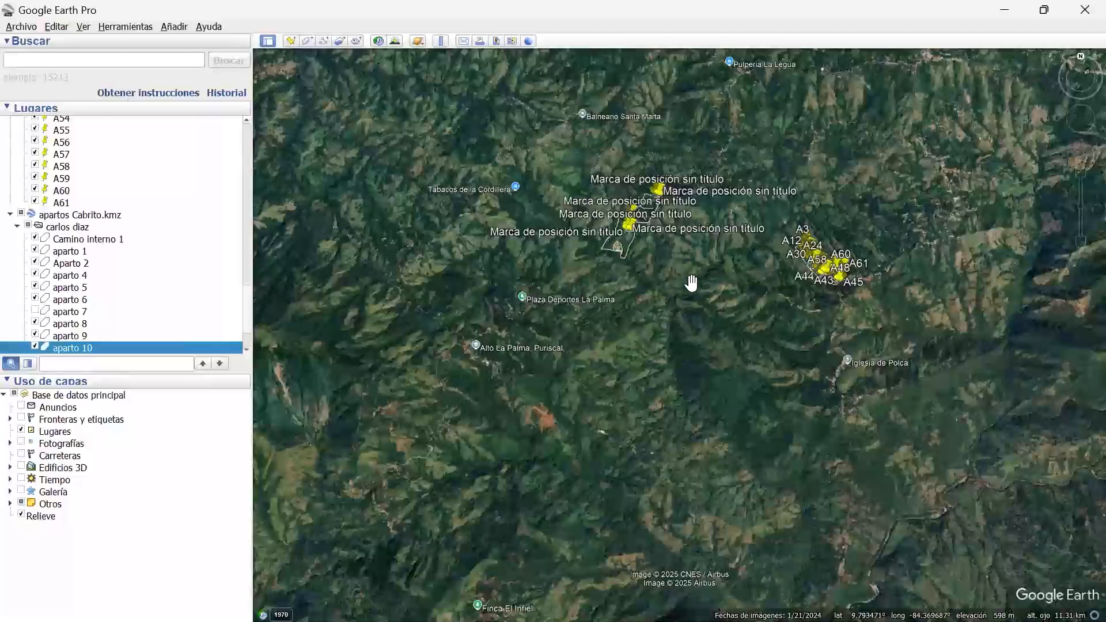
pyautogui.scroll(3, 708, 273)
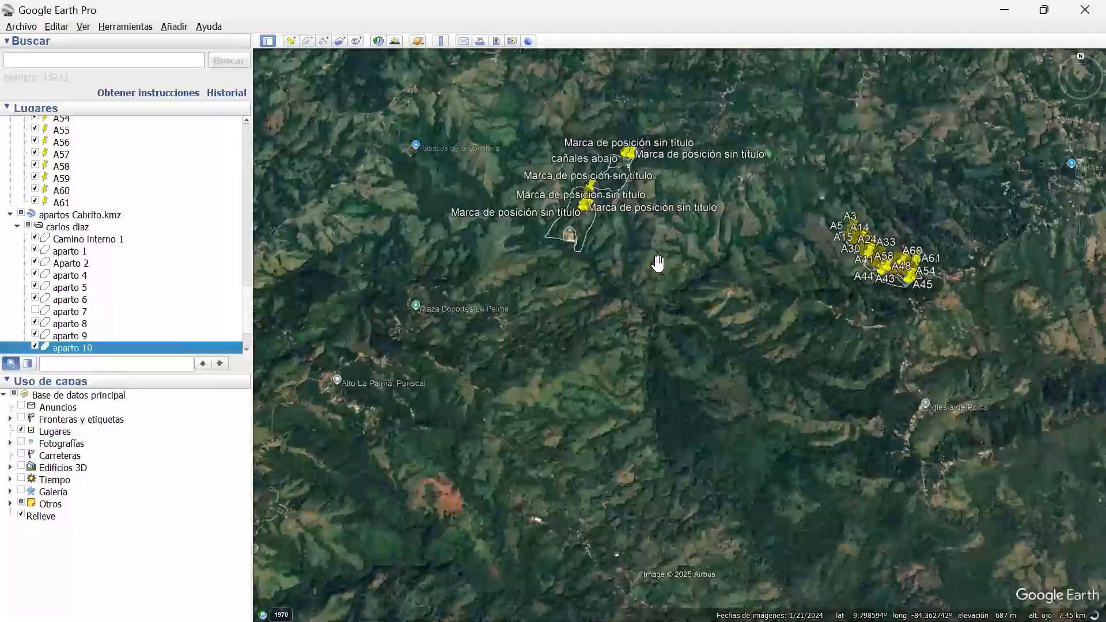
pyautogui.scroll(4, 668, 265)
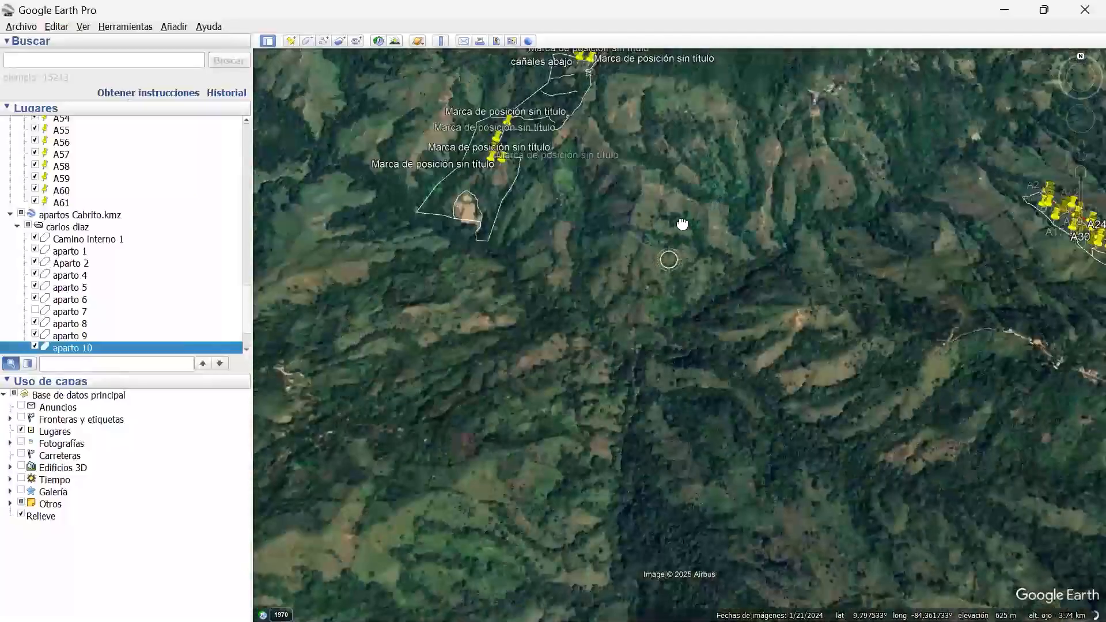
pyautogui.scroll(3, 890, 331)
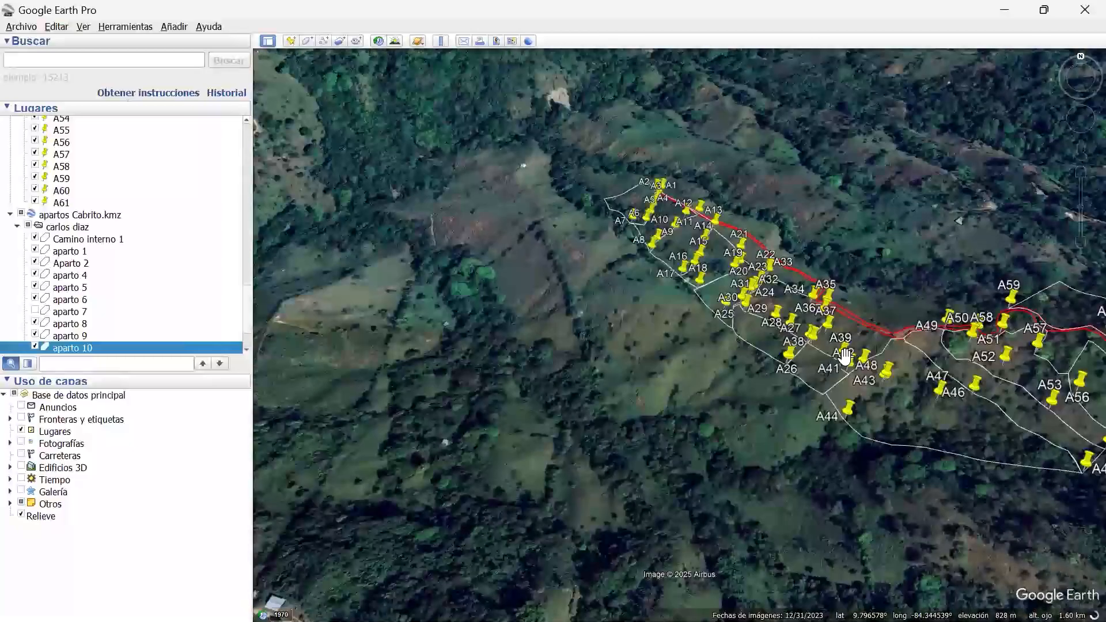
pyautogui.scroll(3, 850, 341)
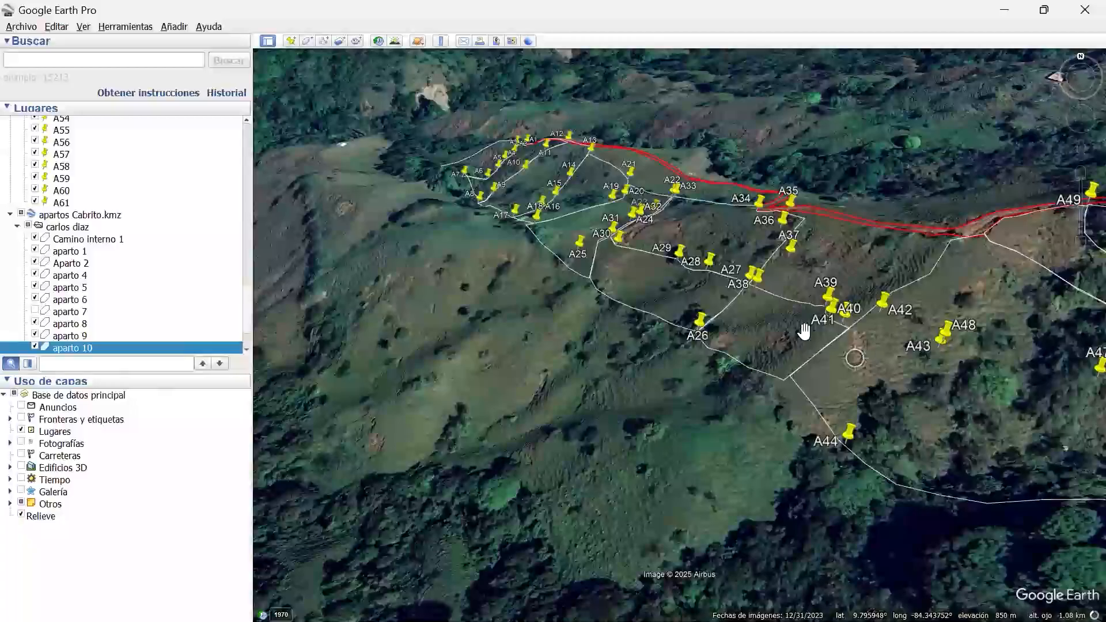
pyautogui.scroll(-2, 679, 311)
pyautogui.moveTo(572, 312); pyautogui.dragTo(296, 293)
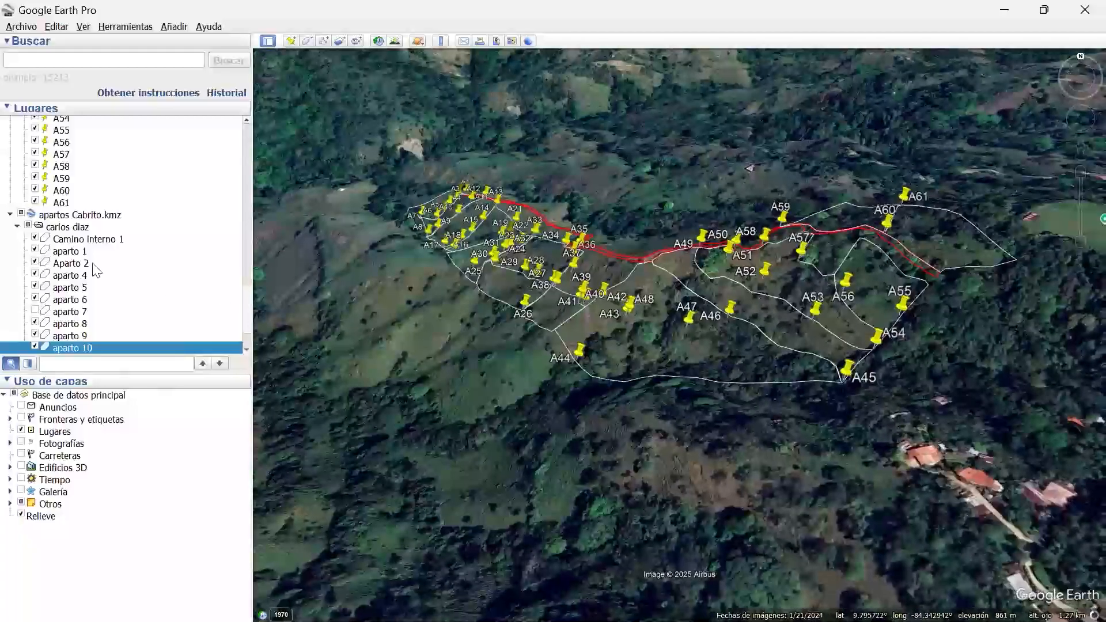
# Hide all paddock polygons in apartos Cabrito.kmz and all stake placemarks in Estacas dos.kmz.
pyautogui.click(32, 228)
pyautogui.click(28, 227)
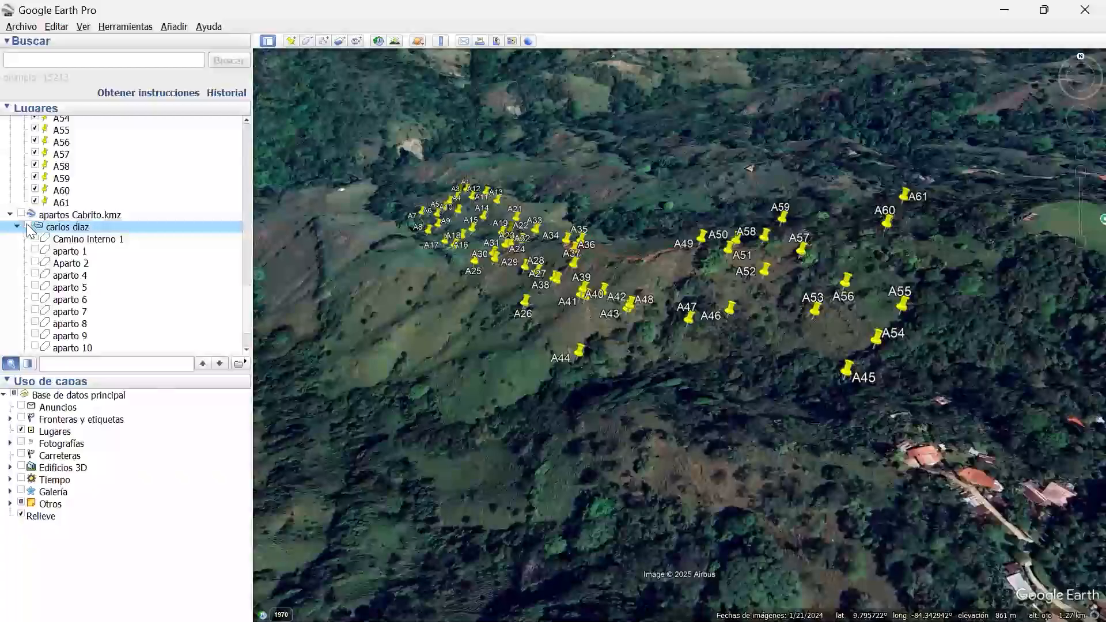
pyautogui.scroll(-1, 95, 249)
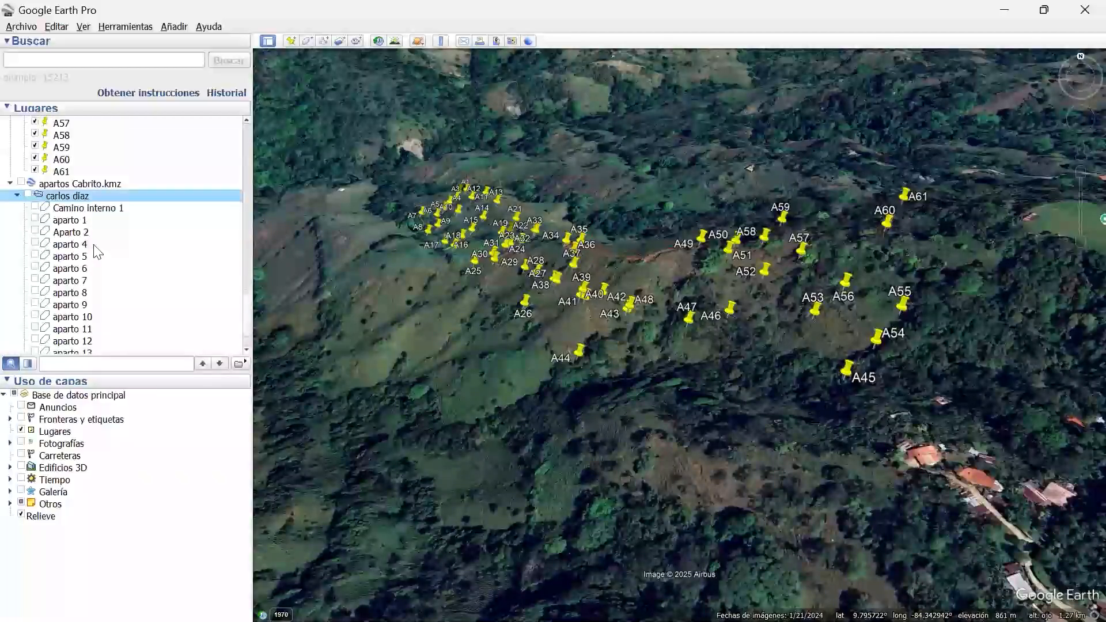
pyautogui.scroll(-2, 95, 246)
pyautogui.scroll(4, 98, 245)
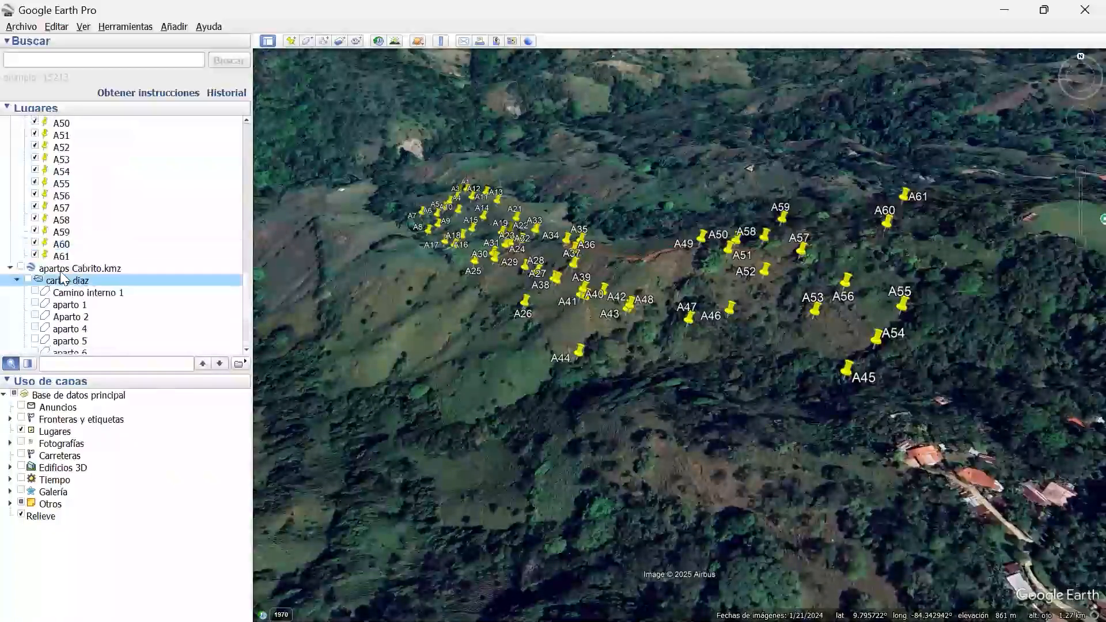
pyautogui.scroll(10, 100, 236)
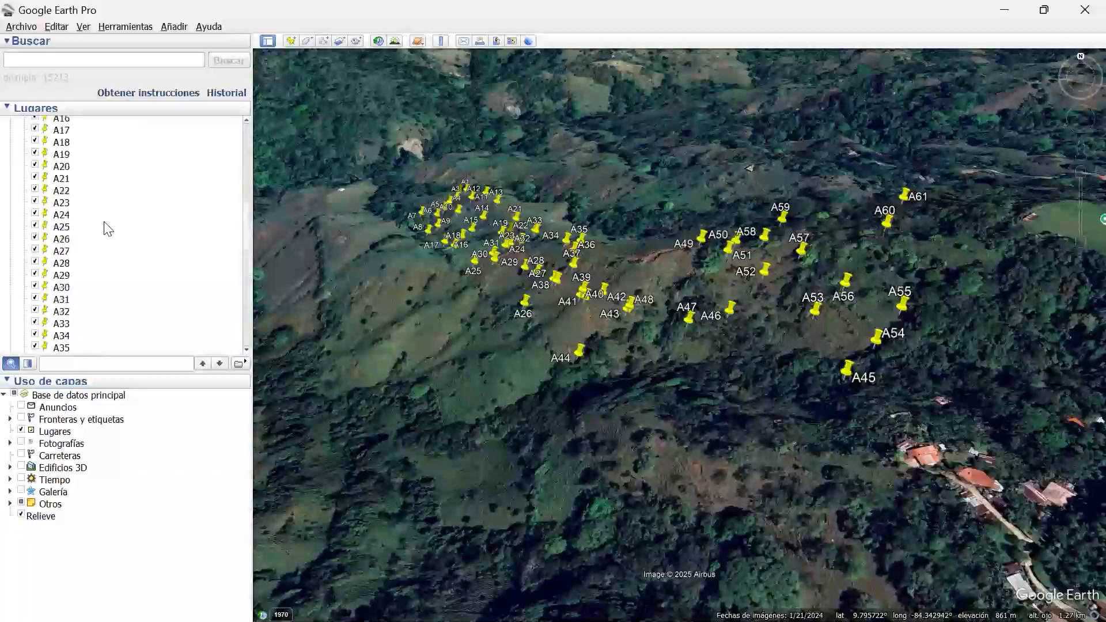
pyautogui.scroll(8, 107, 229)
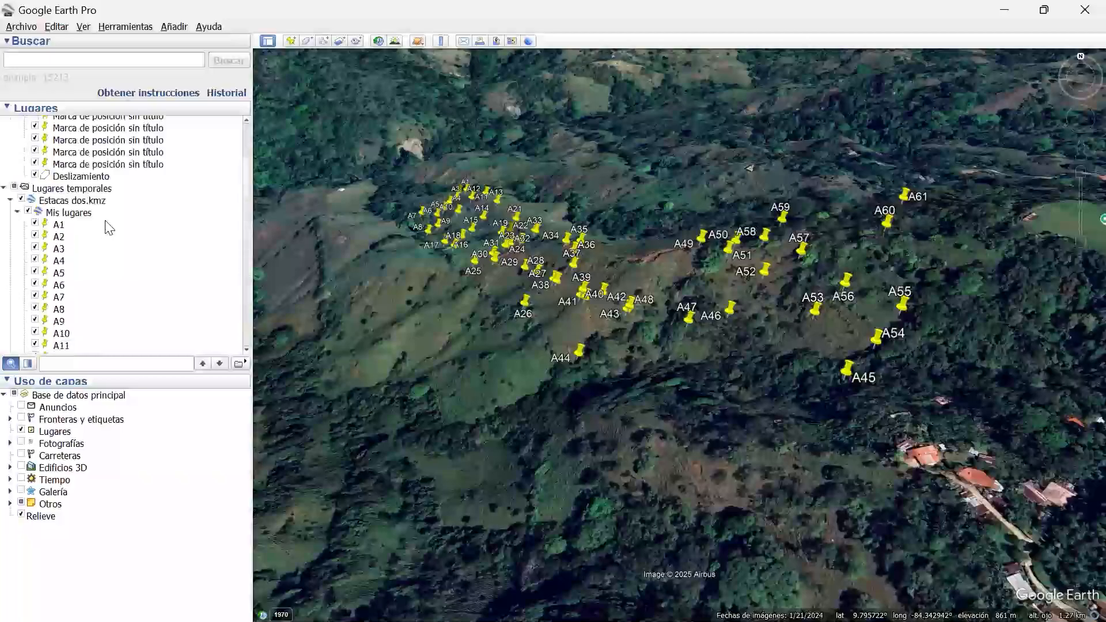
pyautogui.click(21, 200)
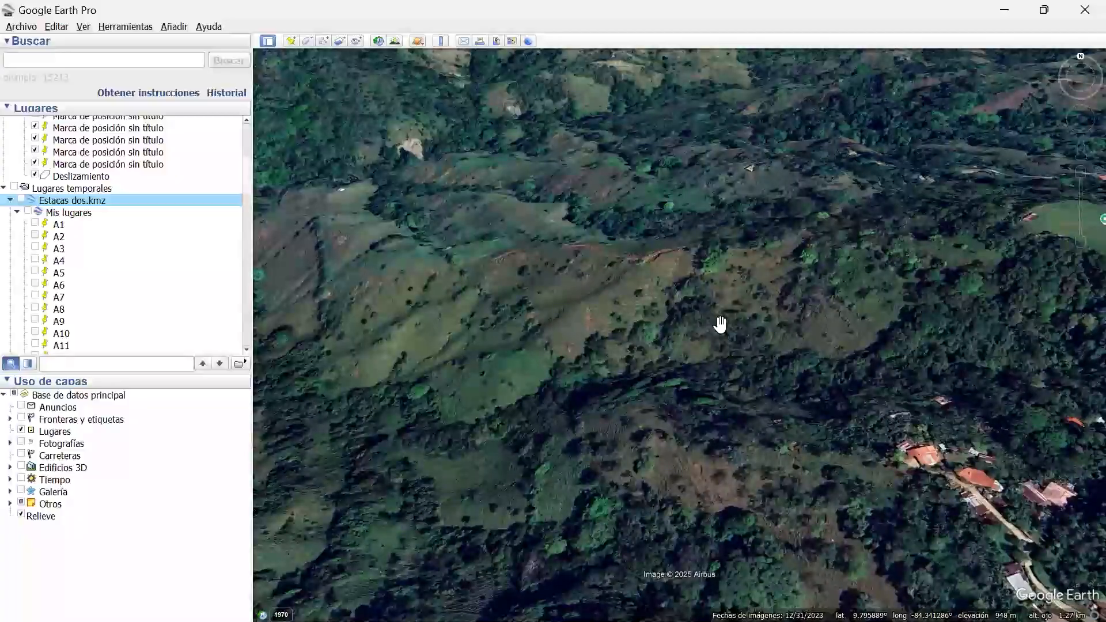
# Examine the farm's bare hillside, ridges and eroded slopes from several directions, tilts and distances.
pyautogui.scroll(2, 684, 313)
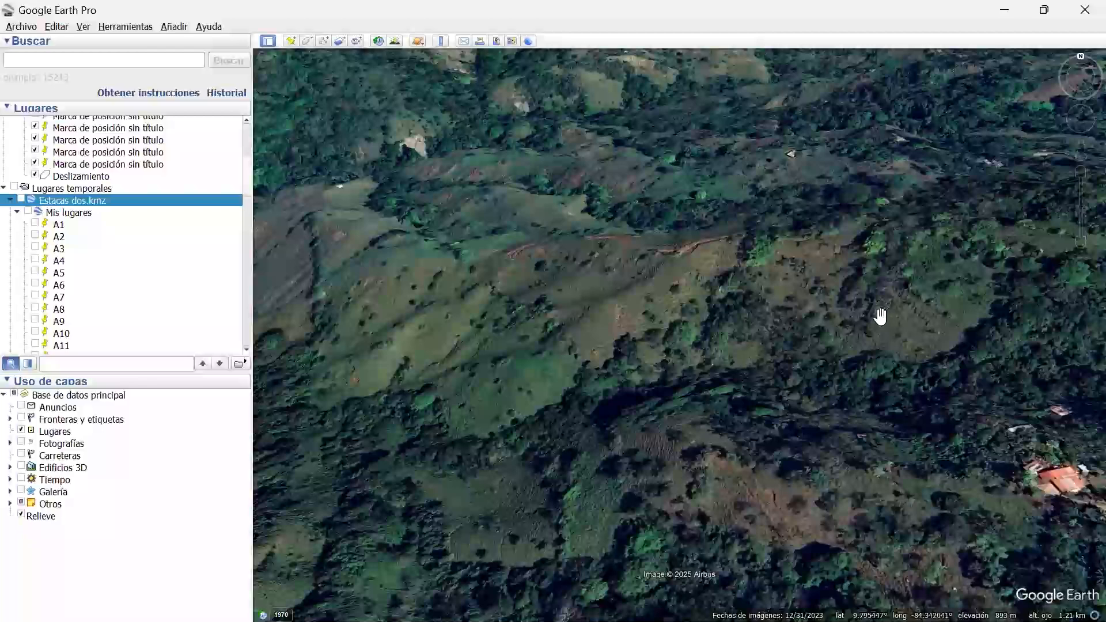
pyautogui.moveTo(1069, 87)
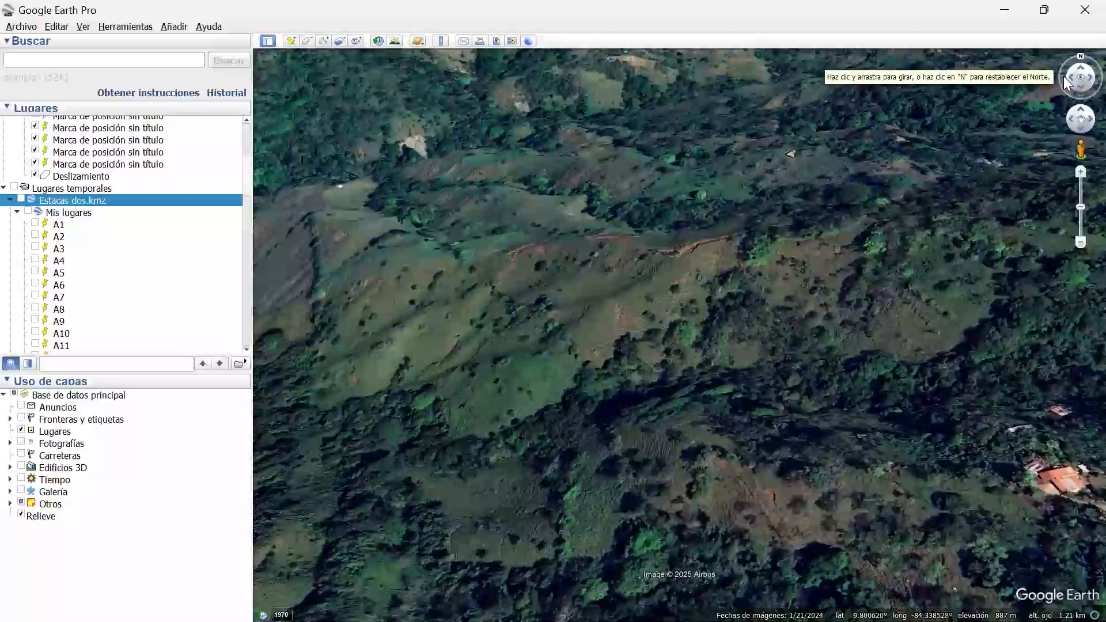
pyautogui.click(1066, 84)
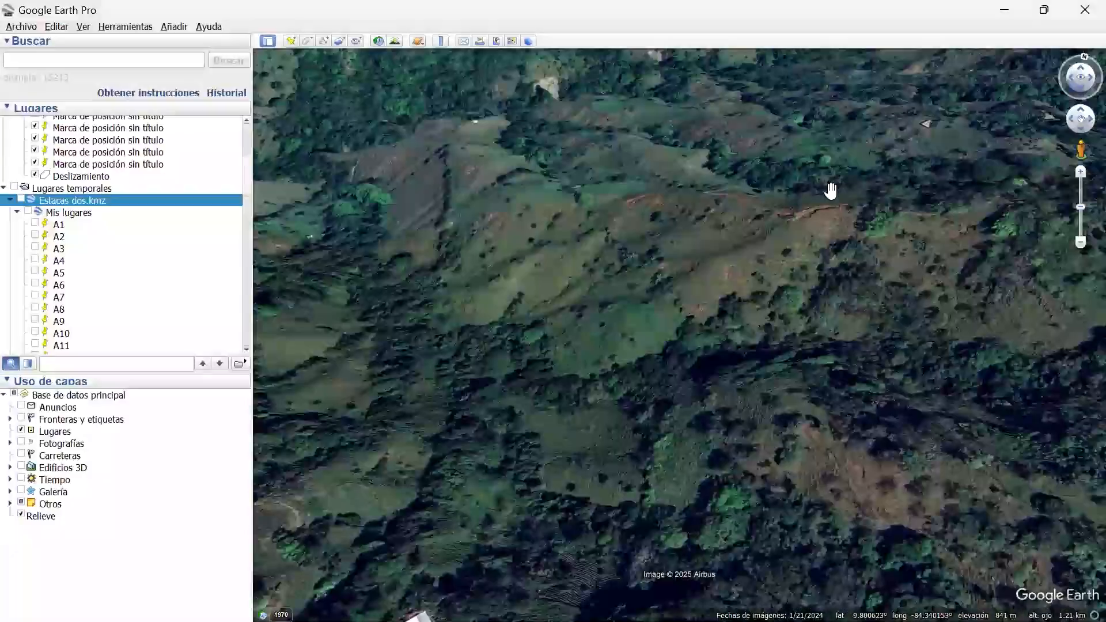
pyautogui.scroll(-1, 676, 161)
pyautogui.scroll(-3, 661, 220)
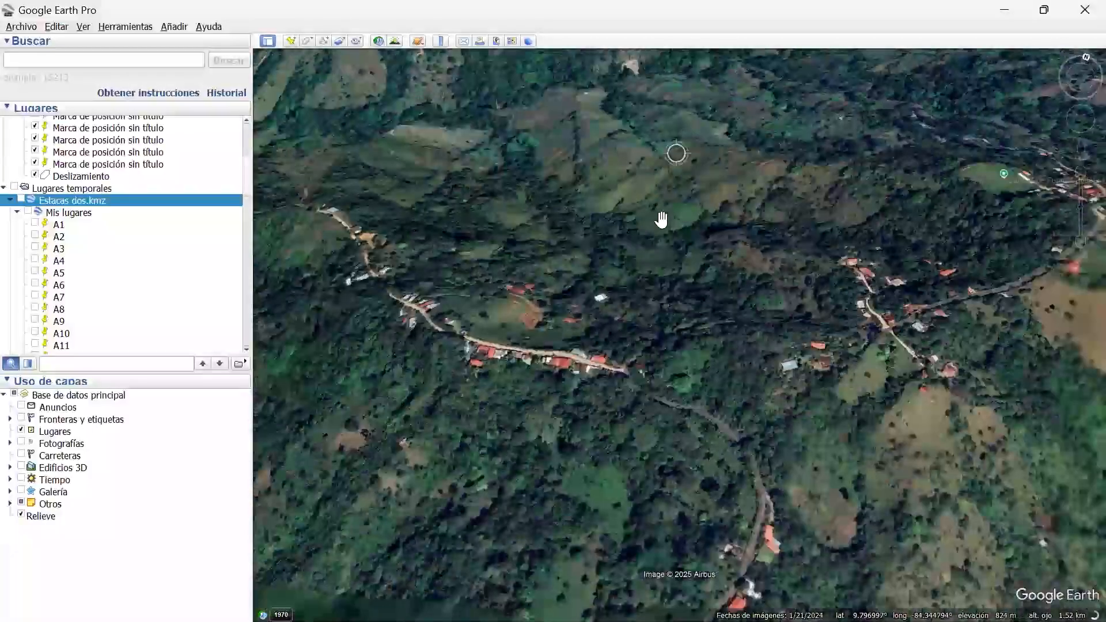
pyautogui.click(1079, 87)
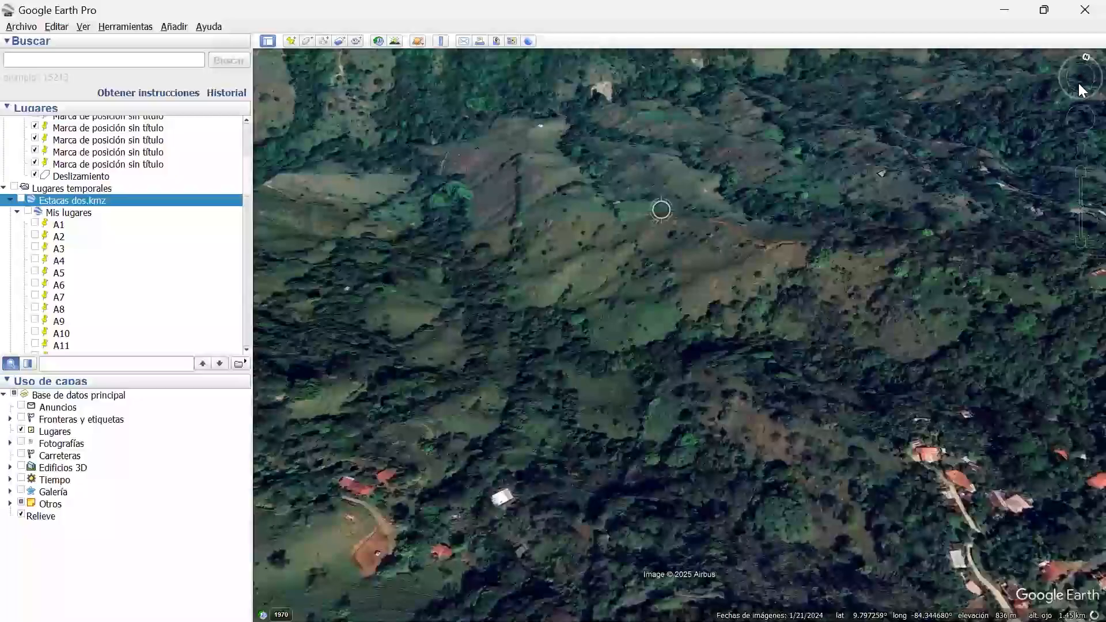
pyautogui.click(1078, 83)
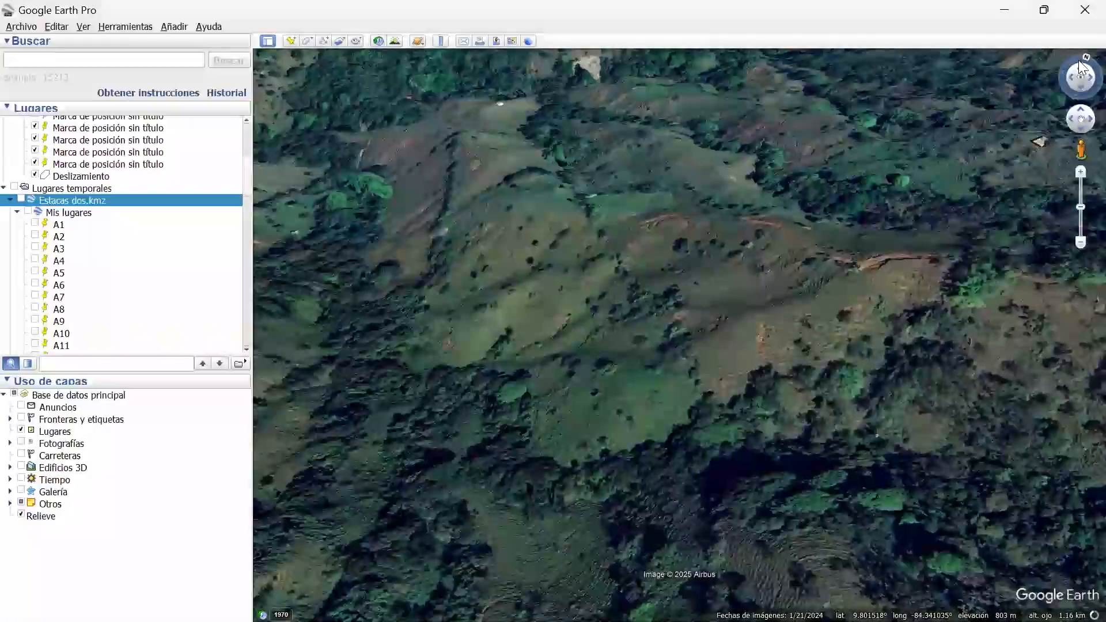
pyautogui.click(1079, 66)
pyautogui.click(1079, 92)
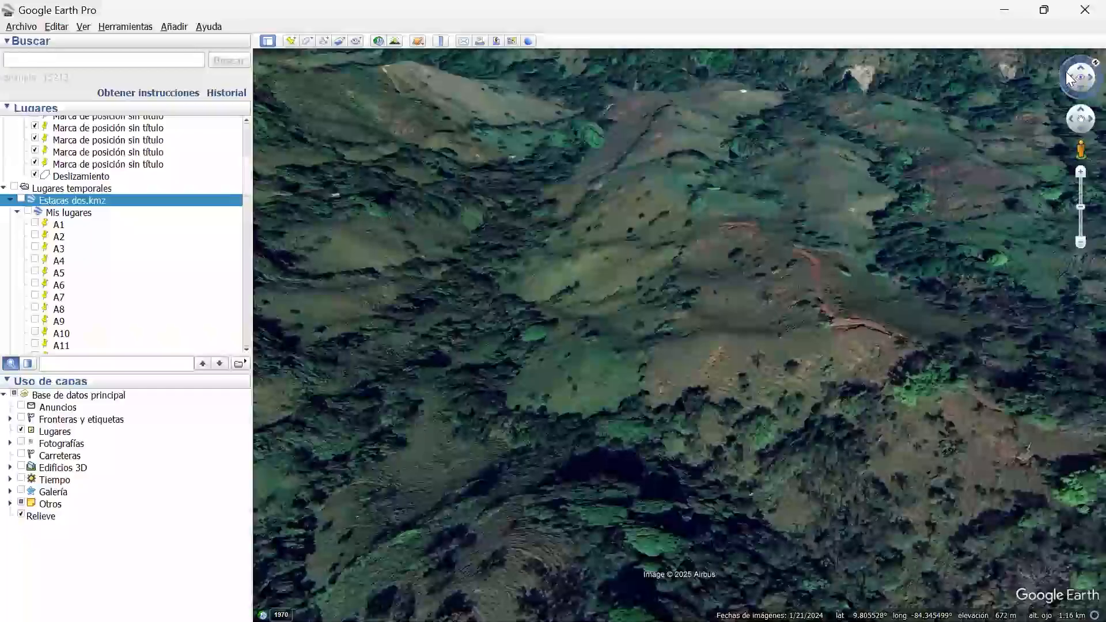
pyautogui.click(1063, 77)
pyautogui.moveTo(1064, 81); pyautogui.dragTo(1076, 92)
pyautogui.moveTo(708, 221); pyautogui.dragTo(662, 318, button='middle')
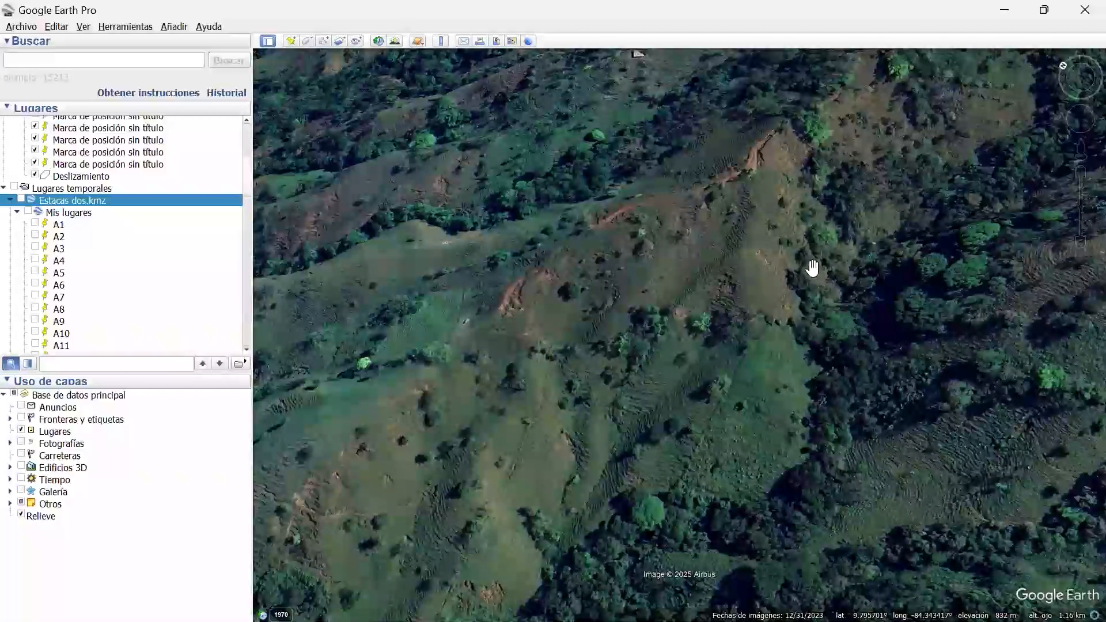
pyautogui.moveTo(760, 240); pyautogui.dragTo(810, 236)
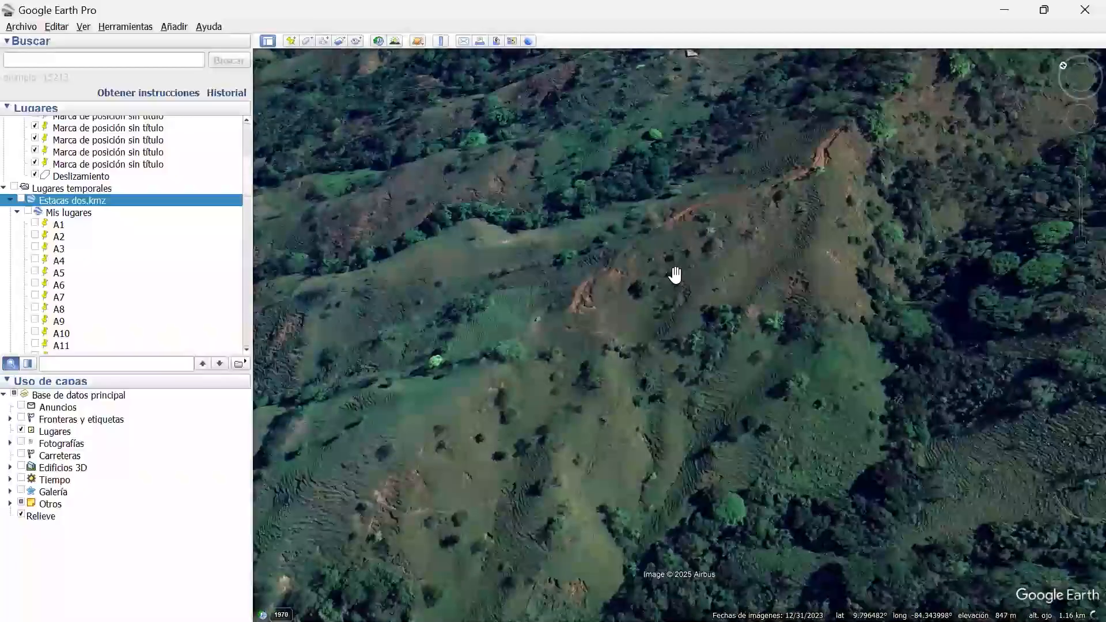
pyautogui.scroll(-1, 674, 275)
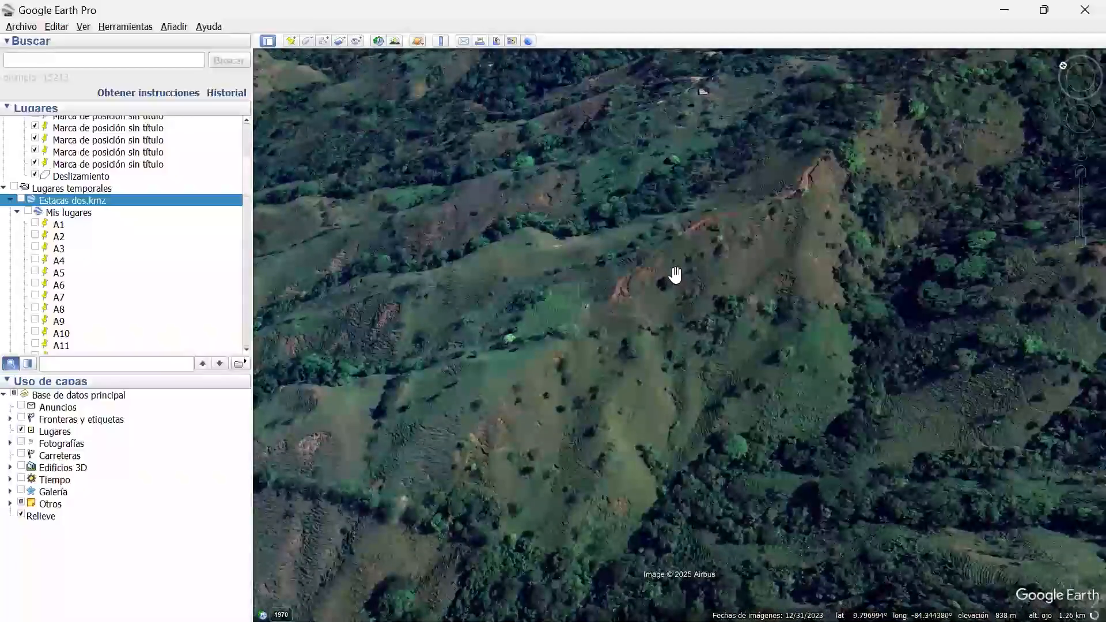
# Show the internal road and all paddock polygons in apartos Cabrito.kmz on the bare hillside again.
pyautogui.scroll(-1, 746, 254)
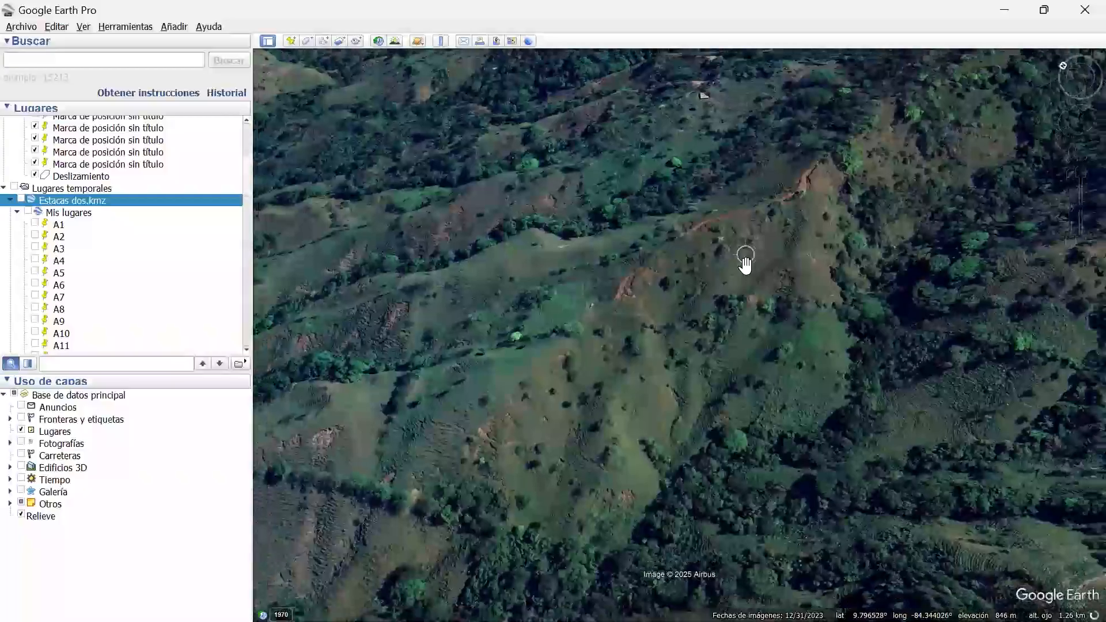
pyautogui.scroll(-2, 708, 281)
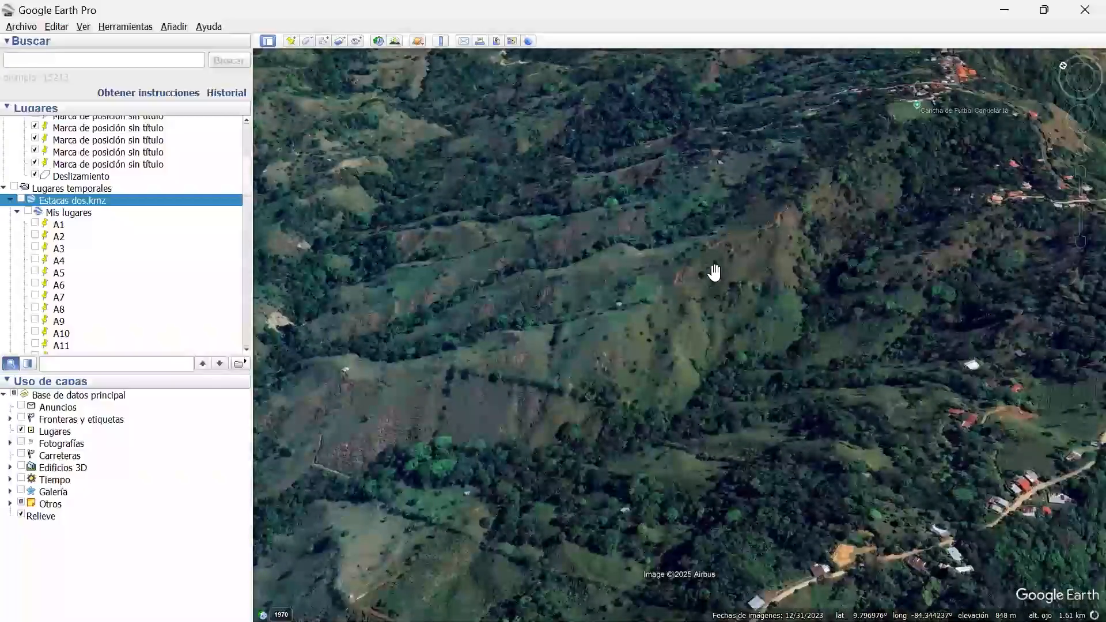
pyautogui.scroll(1, 769, 263)
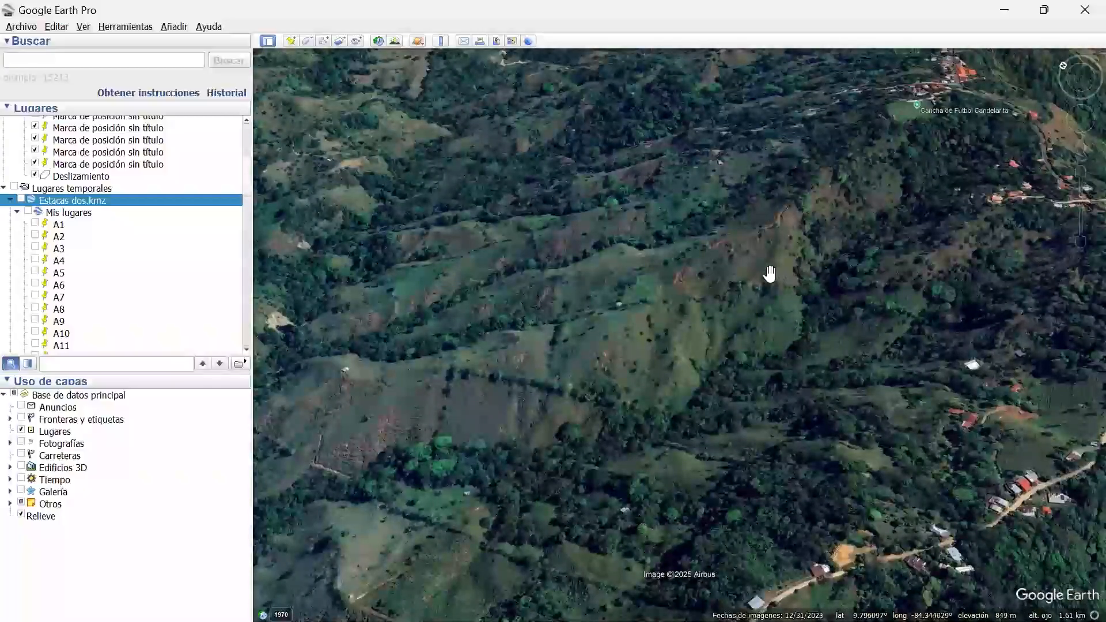
pyautogui.scroll(1, 776, 241)
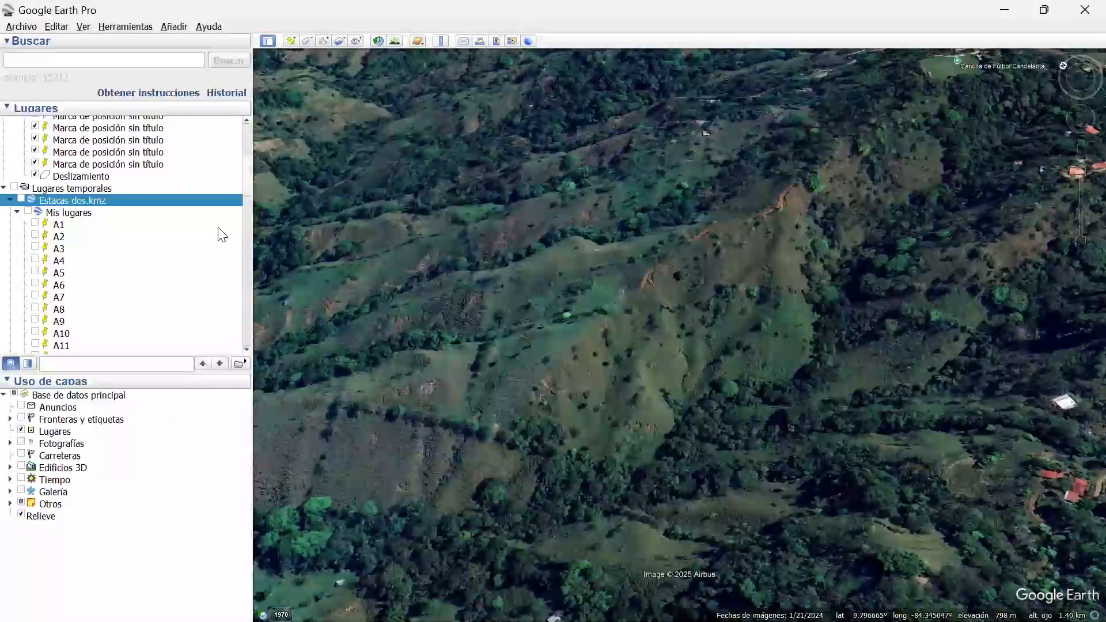
pyautogui.moveTo(247, 183); pyautogui.dragTo(240, 337)
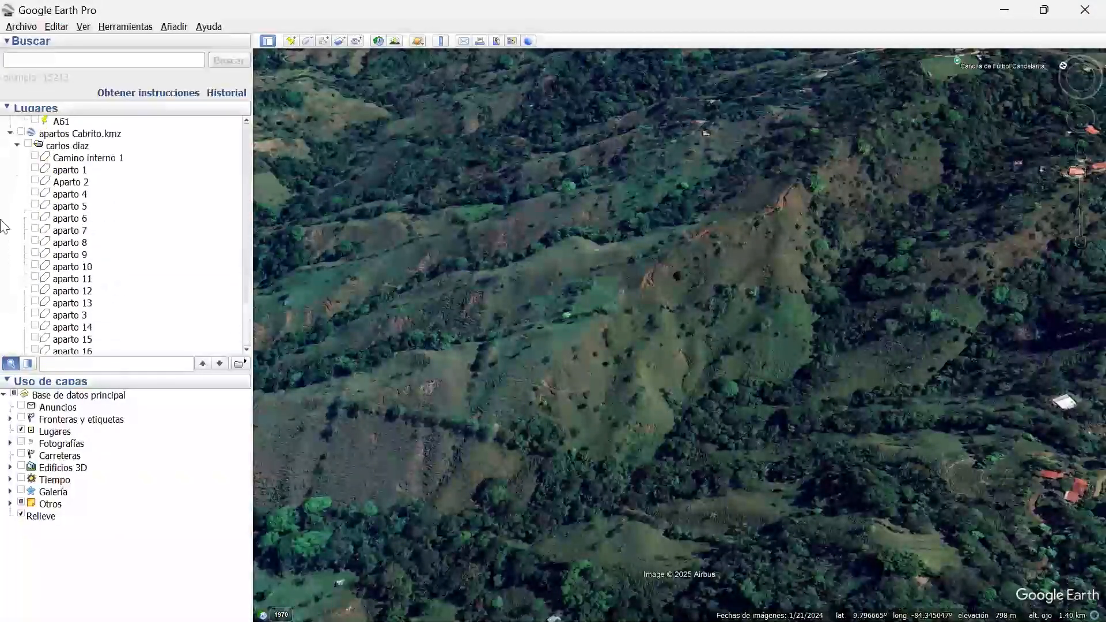
pyautogui.click(28, 145)
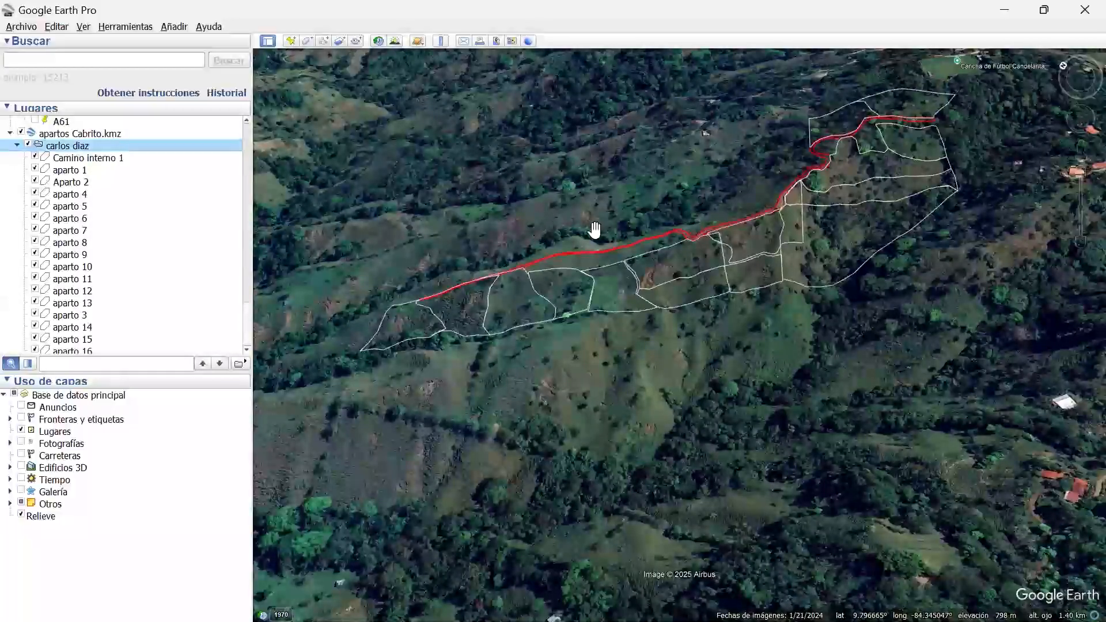
# Try adding a placemark on the slope above the paddocks and the red internal road.
pyautogui.scroll(2, 765, 243)
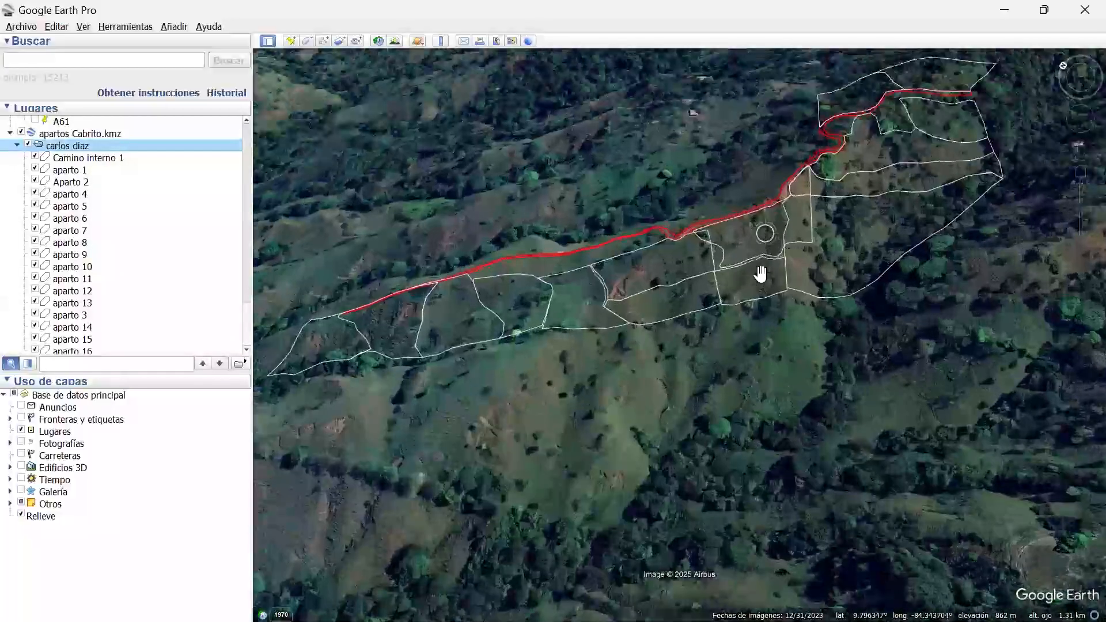
pyautogui.moveTo(760, 274); pyautogui.dragTo(1002, 237)
pyautogui.moveTo(524, 335); pyautogui.dragTo(661, 275)
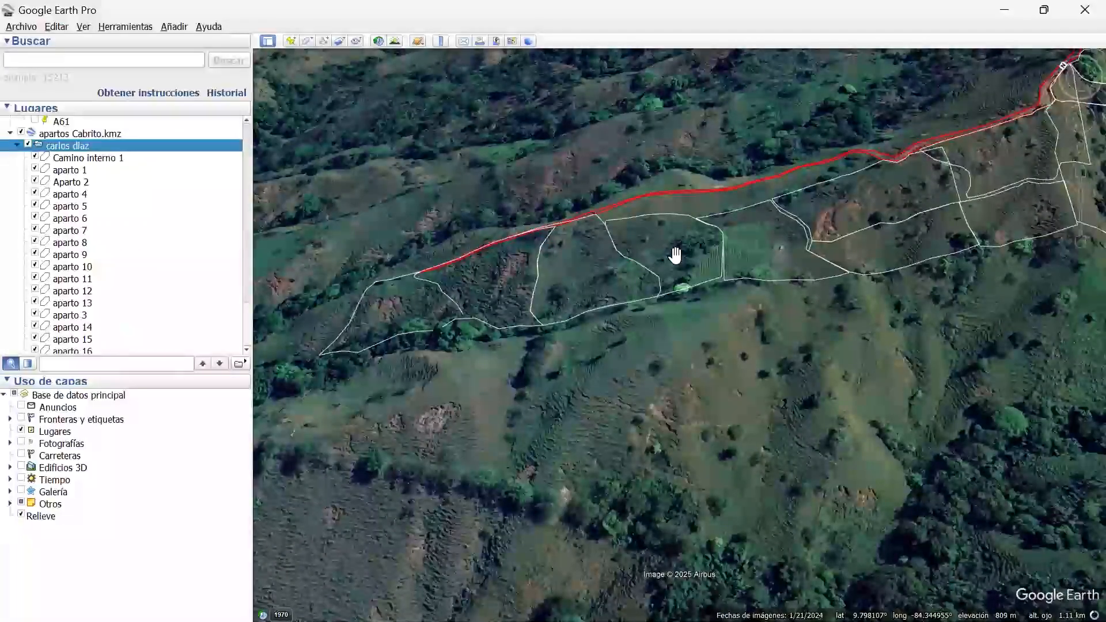
pyautogui.rightClick(677, 257)
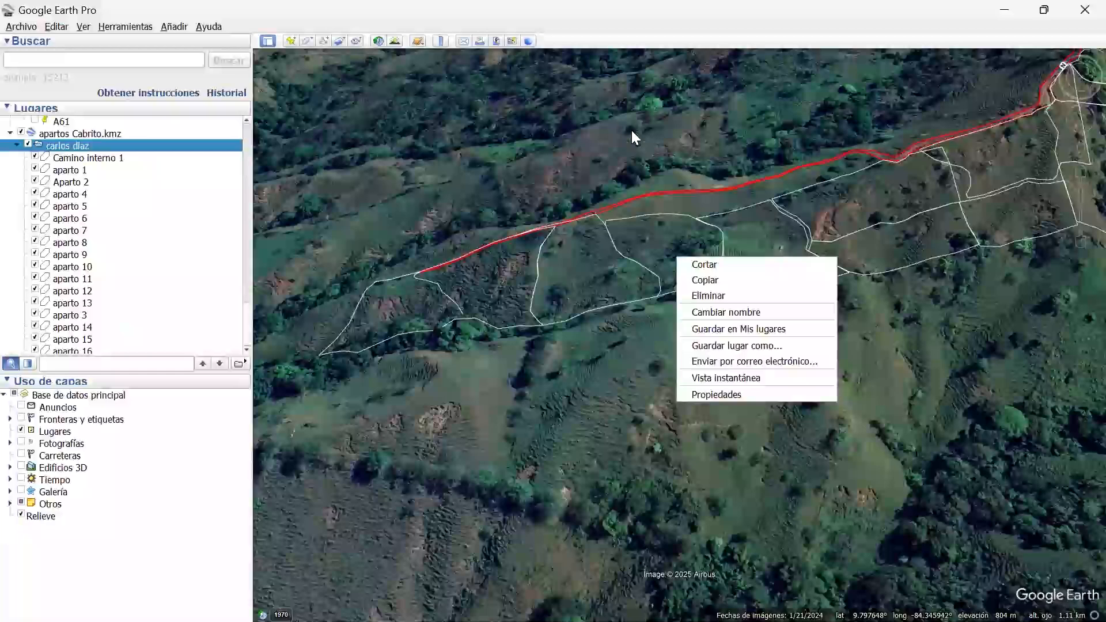
pyautogui.click(575, 156)
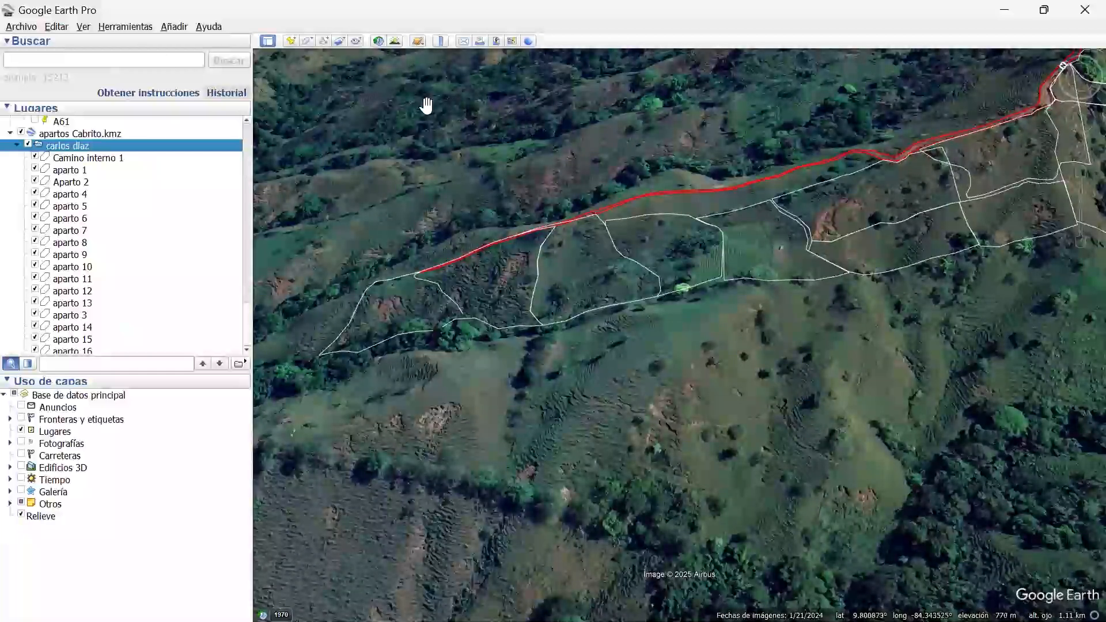
pyautogui.scroll(2, 438, 118)
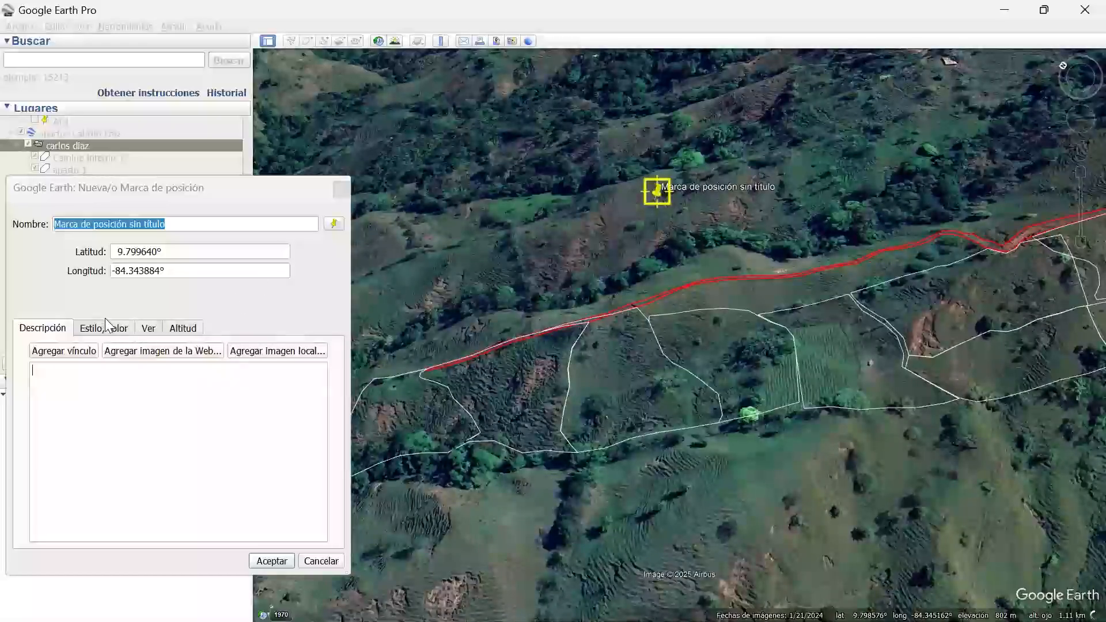
pyautogui.click(340, 190)
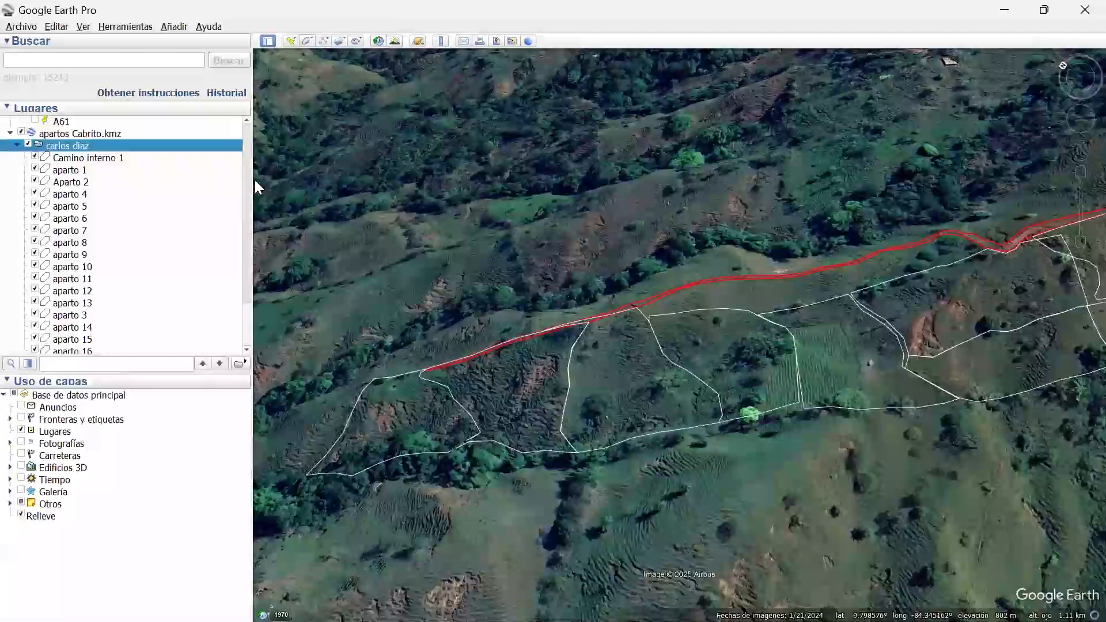
# Draw a freehand polygon on the slope above the red road and save it with its area style set to Contorno.
pyautogui.hotkey('ctrl', 'shift', 'g')
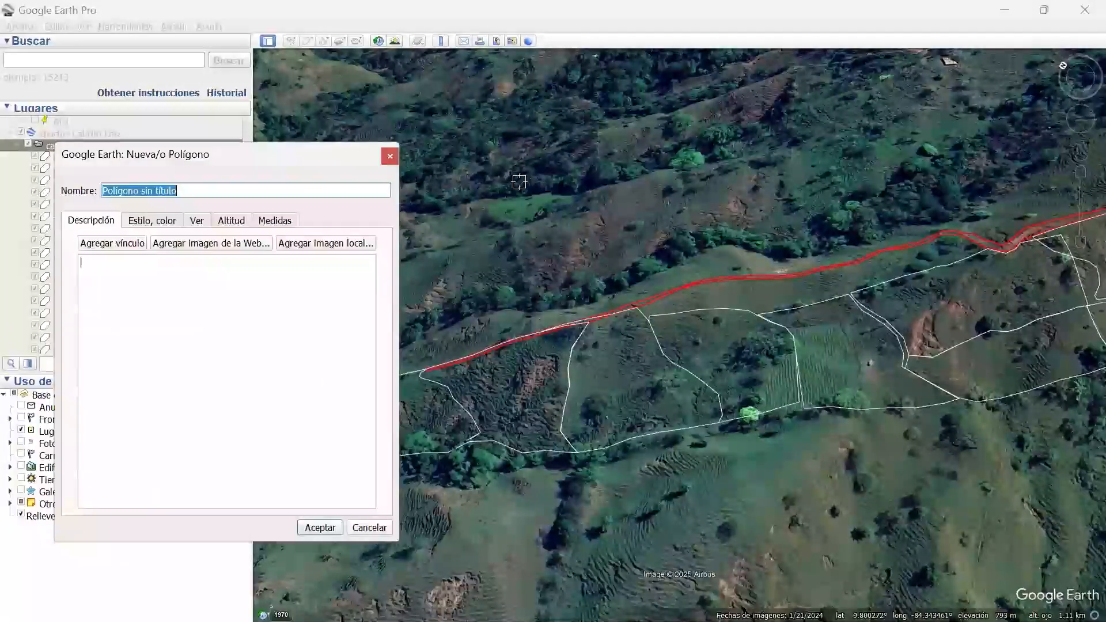
pyautogui.moveTo(519, 182)
pyautogui.mouseDown()
pyautogui.moveTo(656, 258)
pyautogui.moveTo(726, 183)
pyautogui.mouseUp()
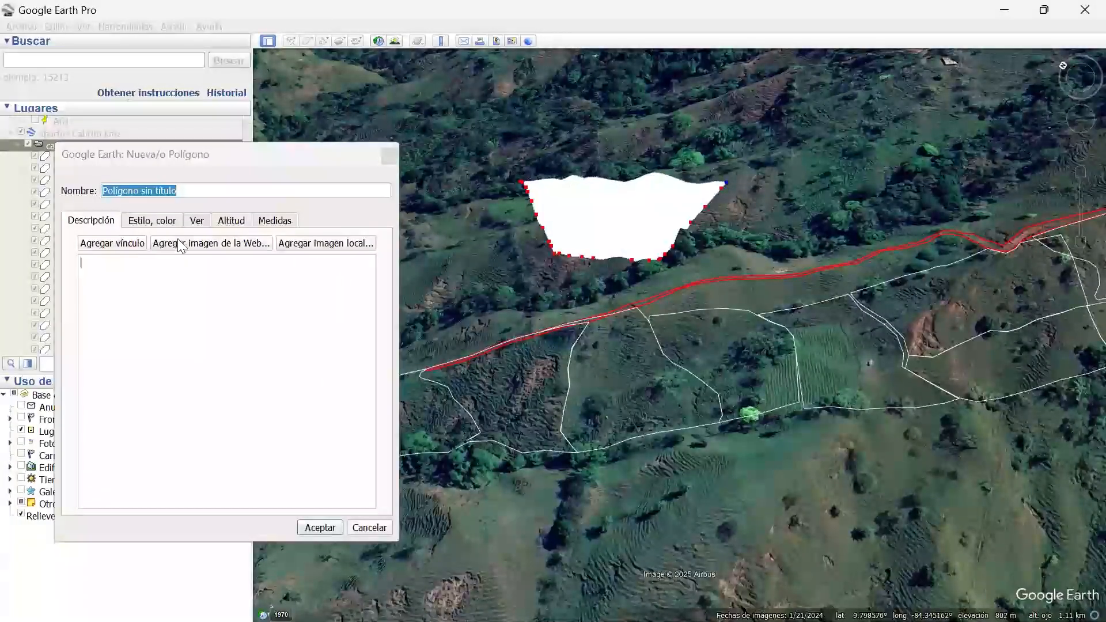
pyautogui.click(162, 223)
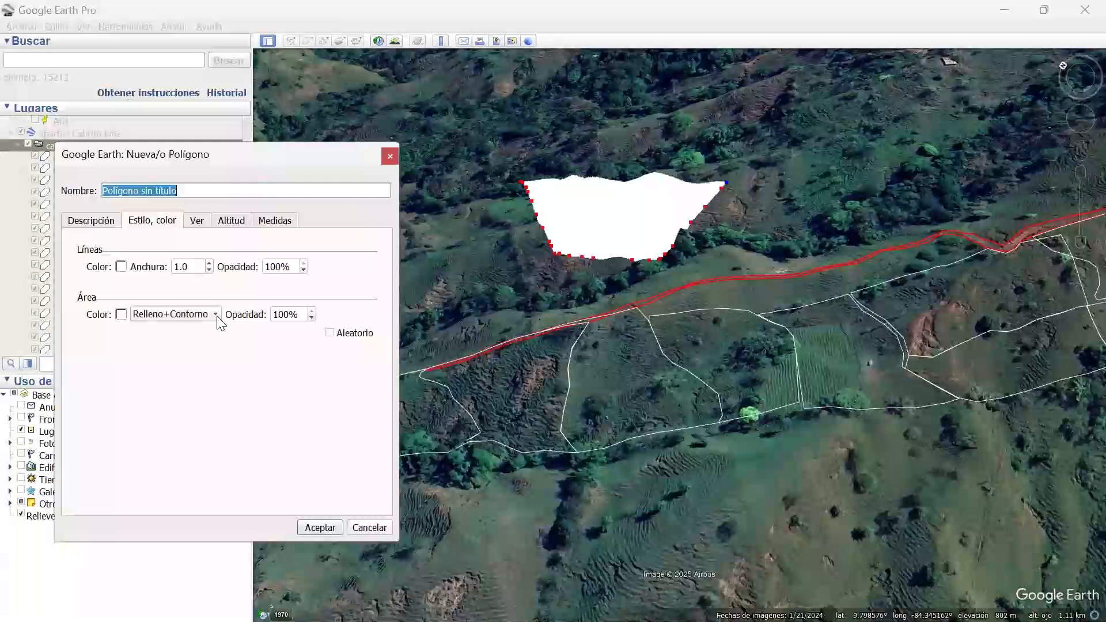
pyautogui.click(217, 316)
pyautogui.click(169, 300)
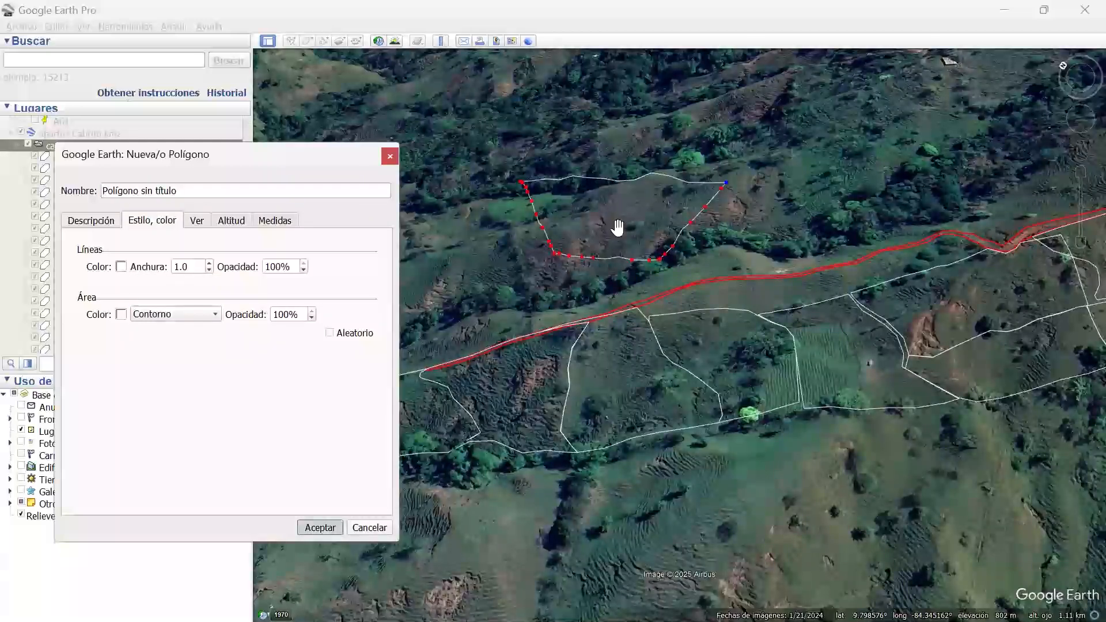
pyautogui.press('Return')
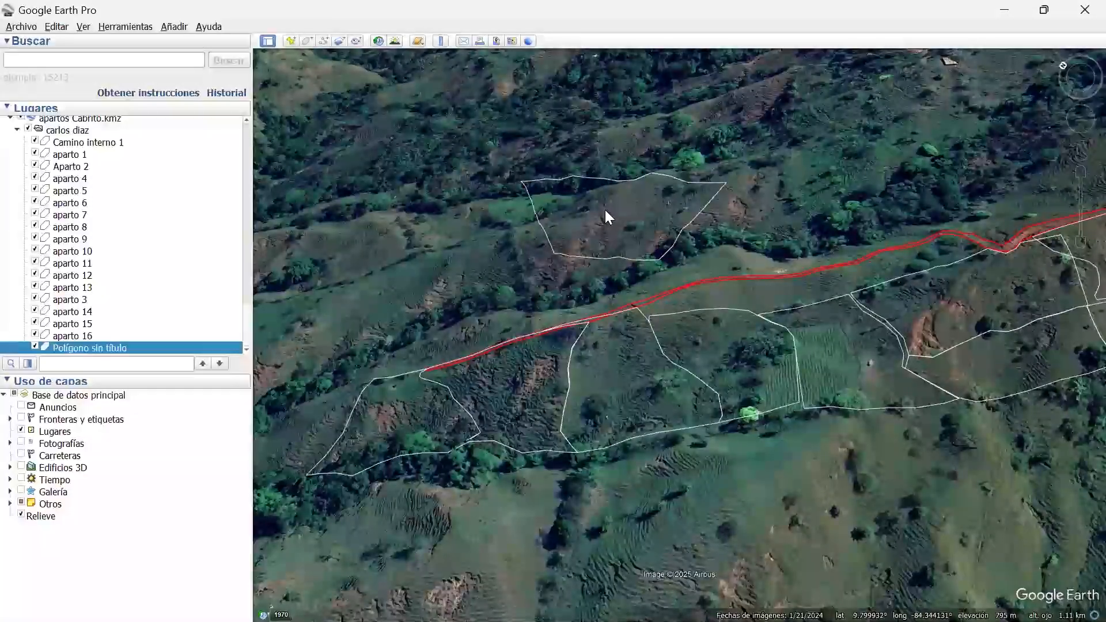
# Delete the untitled polygon from the slope above the road.
pyautogui.rightClick(606, 211)
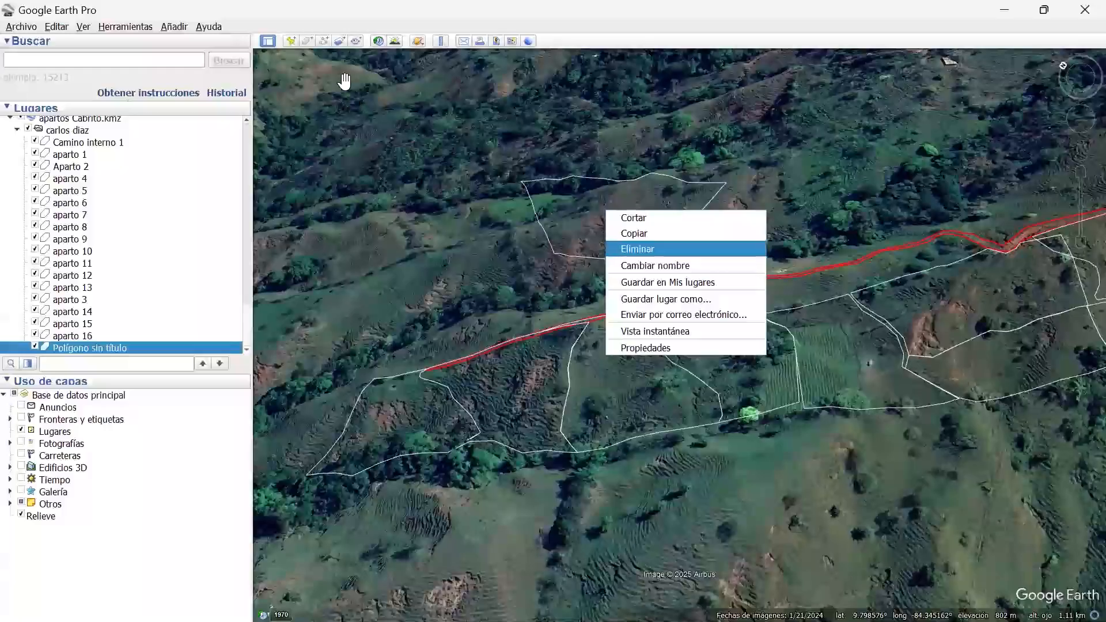
pyautogui.press('Return')
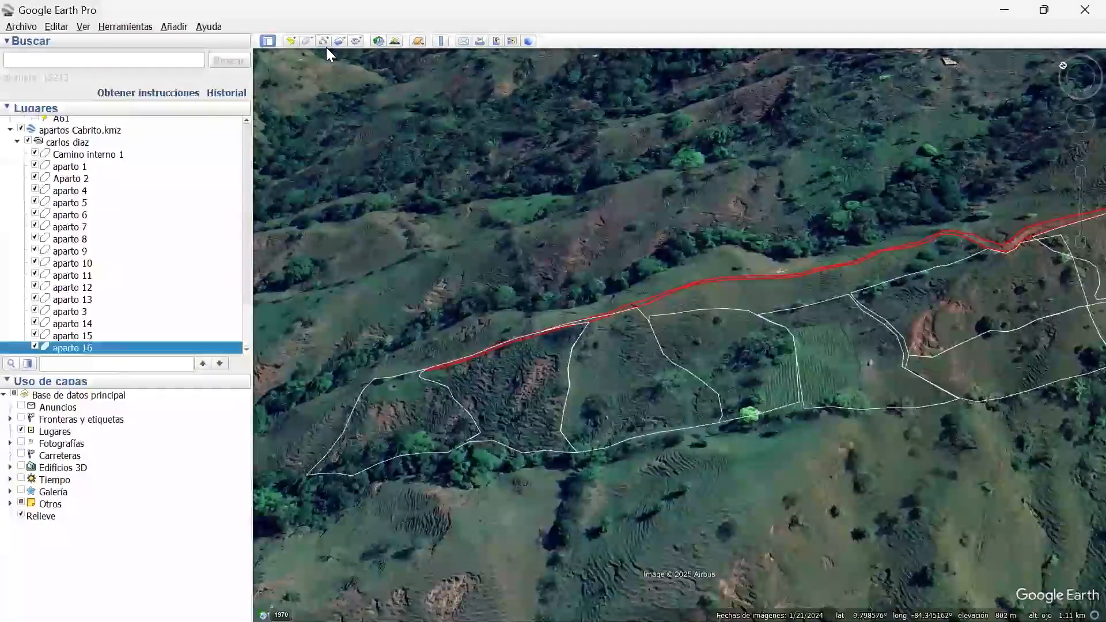
# Try drawing a three-point path along the hillside above the red internal road.
pyautogui.hotkey('ctrl', 'shift', 't')
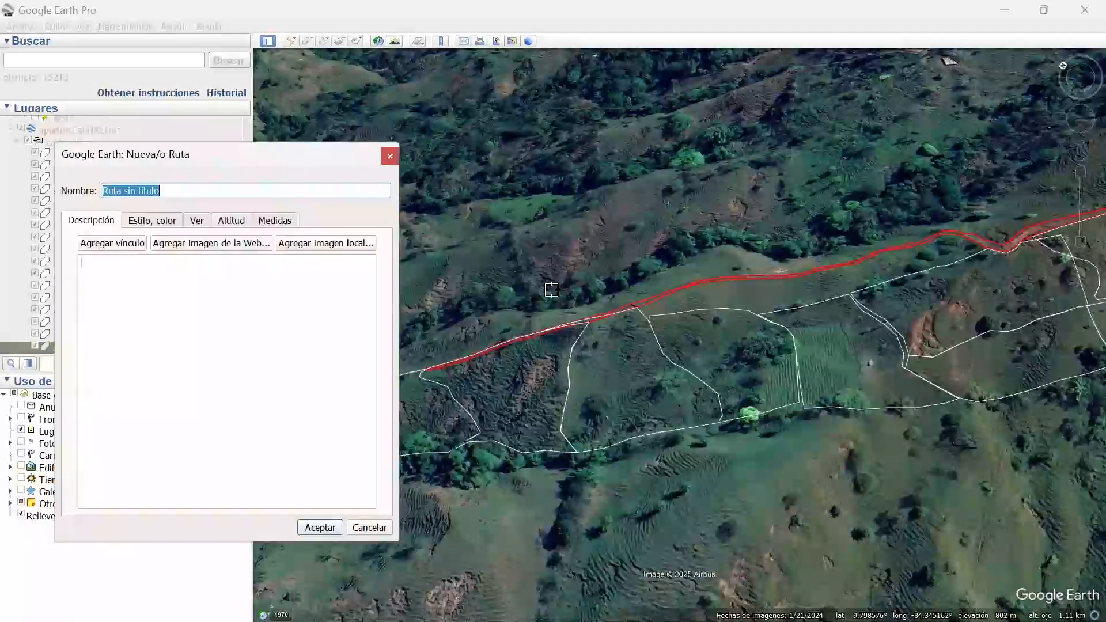
pyautogui.click(436, 279)
pyautogui.click(701, 214)
pyautogui.click(842, 194)
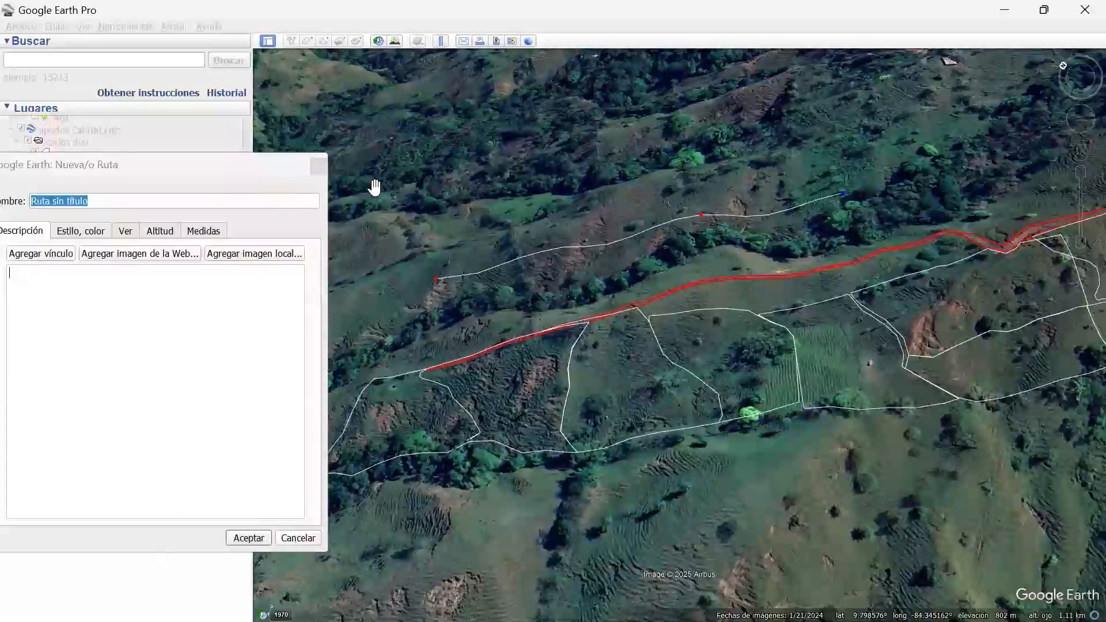
pyautogui.press('Escape')
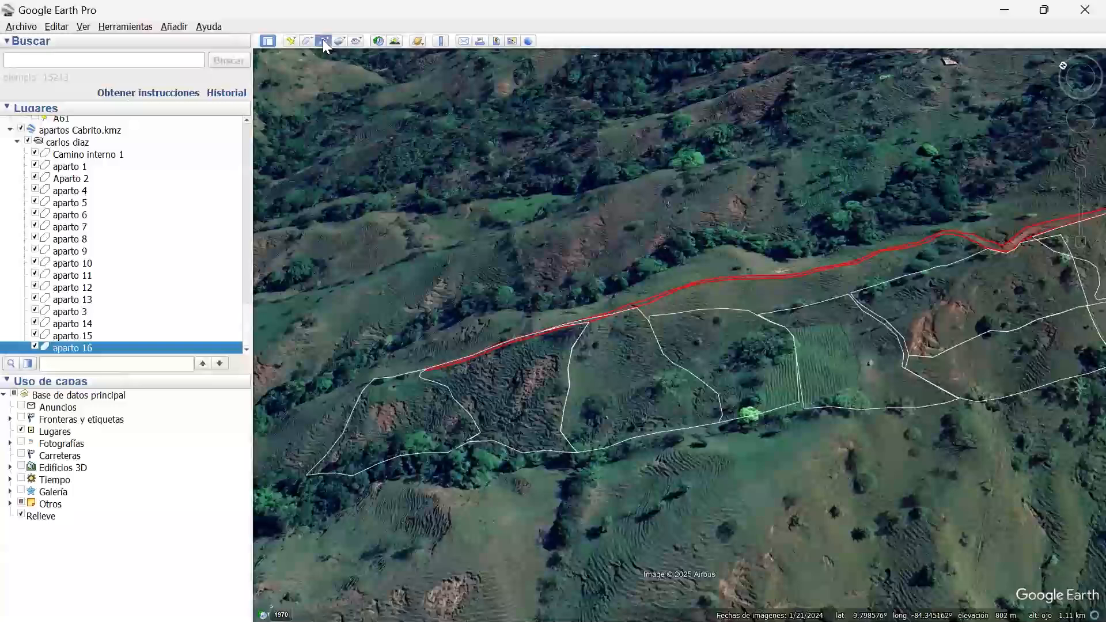
# Draw and save a path about 385 m long, from the slope below the paddocks uphill across them and past the red road.
pyautogui.click(323, 40)
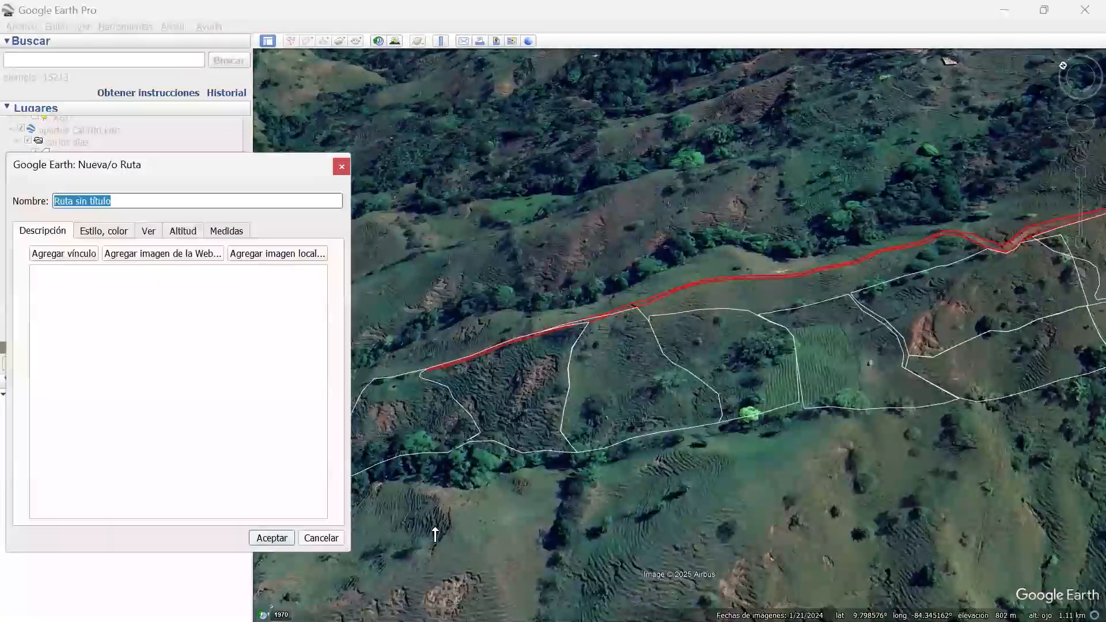
pyautogui.click(488, 505)
pyautogui.click(533, 484)
pyautogui.click(572, 471)
pyautogui.click(594, 451)
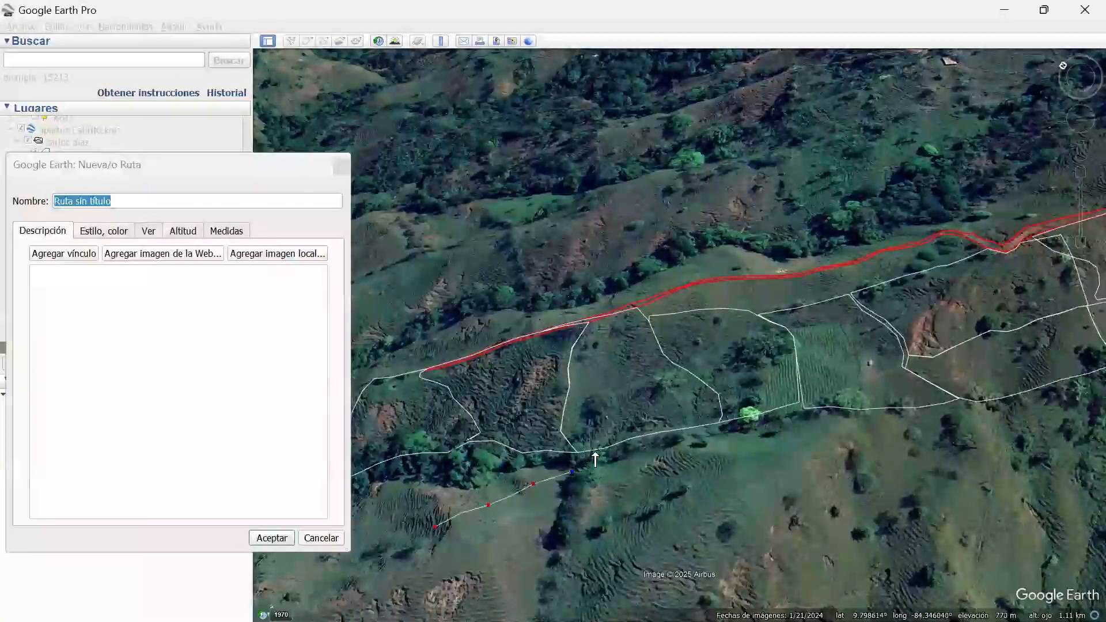
pyautogui.click(630, 427)
pyautogui.click(635, 398)
pyautogui.click(669, 365)
pyautogui.click(696, 335)
pyautogui.click(721, 315)
pyautogui.click(731, 298)
pyautogui.click(760, 256)
pyautogui.click(769, 237)
pyautogui.click(782, 217)
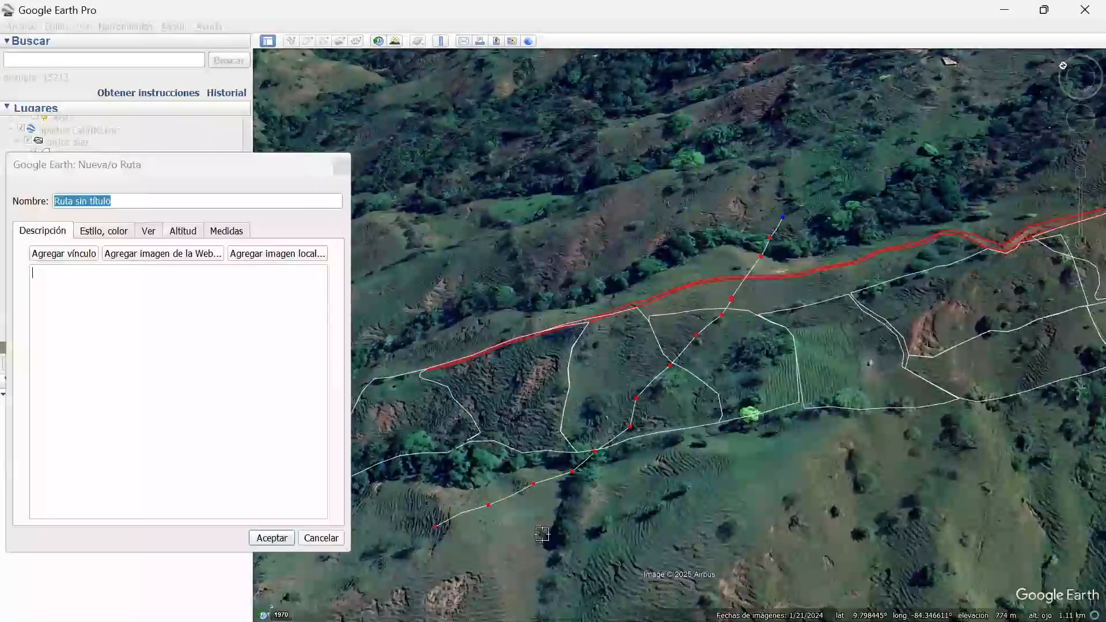
pyautogui.click(269, 537)
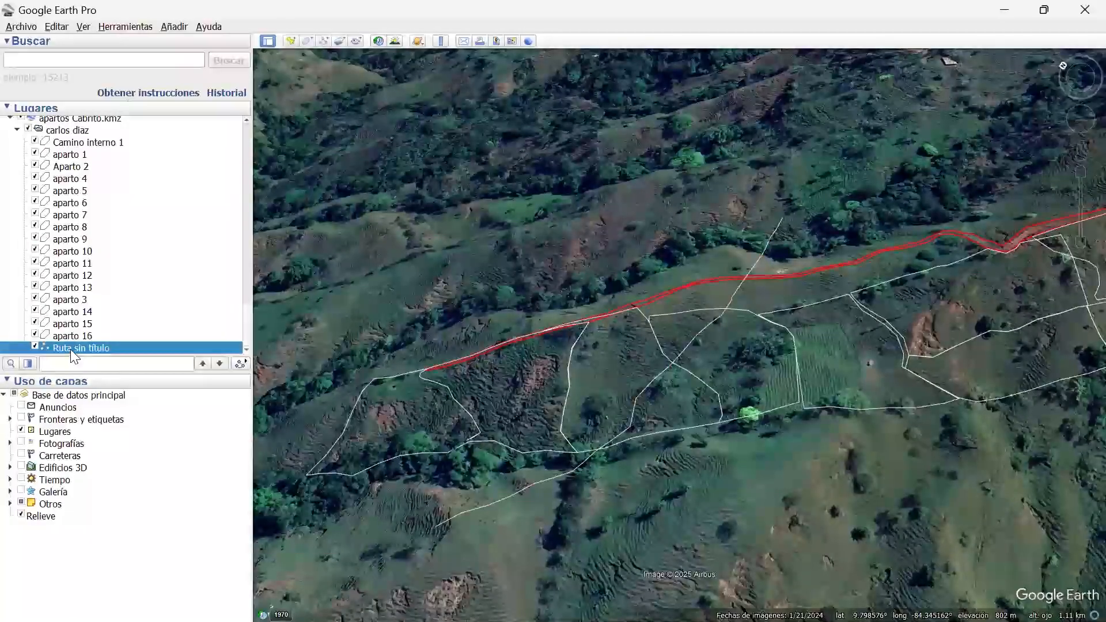
# Display the elevation profile of the untitled path and examine its elevations and slopes.
pyautogui.rightClick(70, 349)
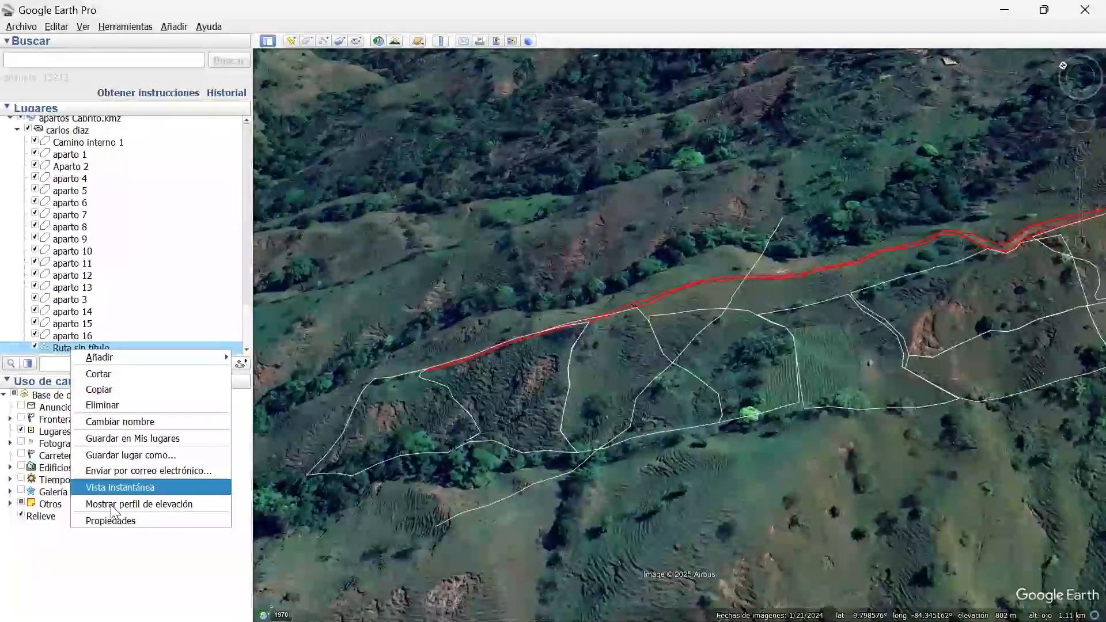
pyautogui.click(515, 490)
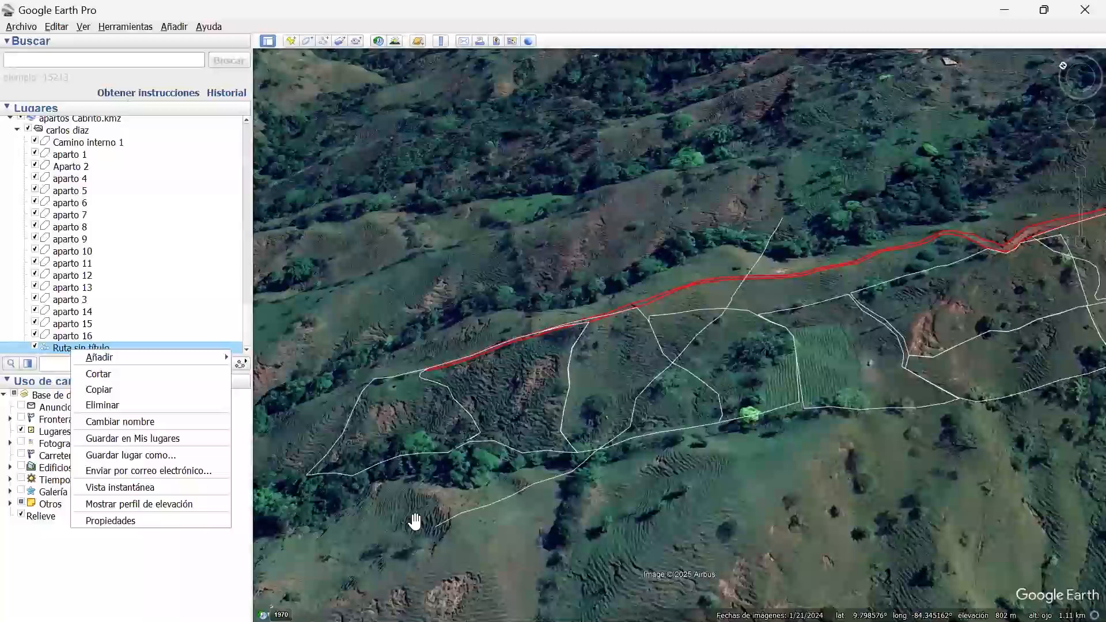
pyautogui.rightClick(99, 348)
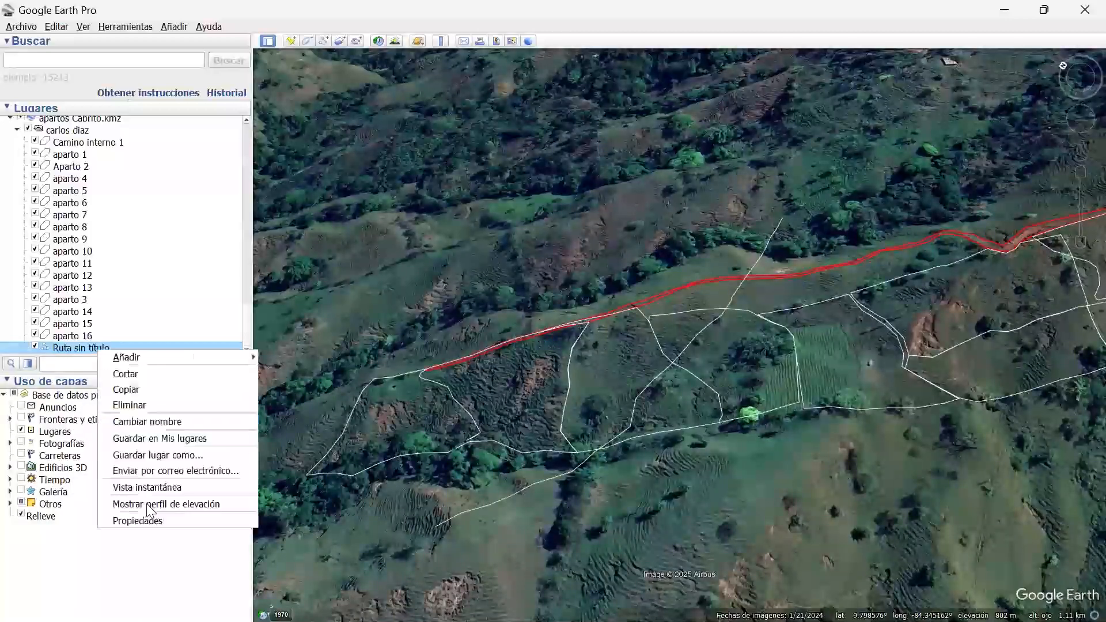
pyautogui.click(146, 503)
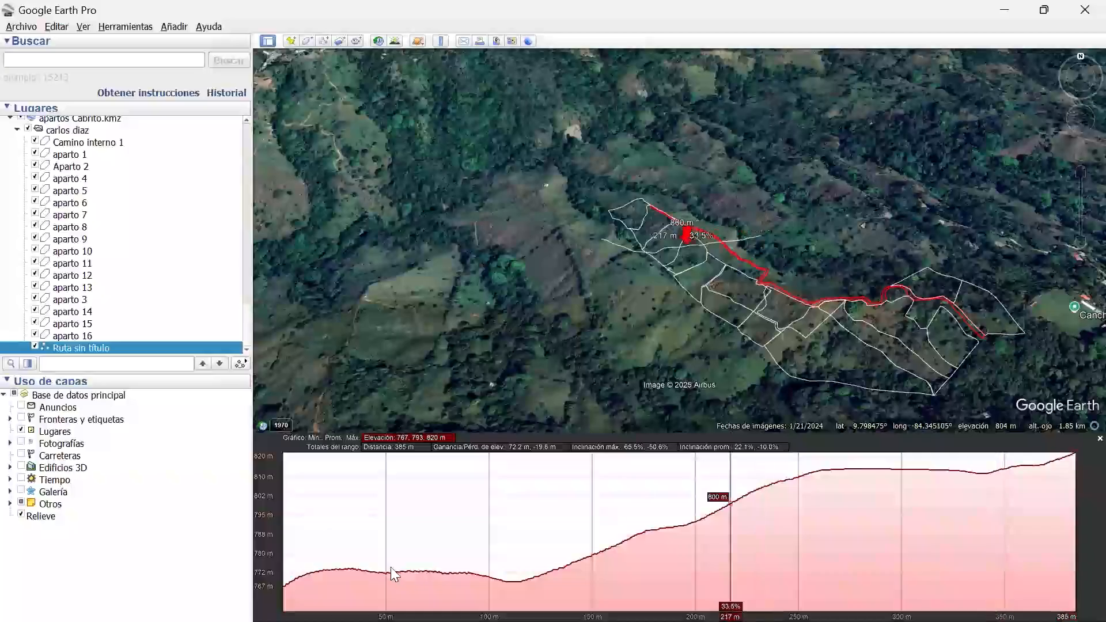
# Delete the untitled path crossing the paddocks.
pyautogui.rightClick(89, 347)
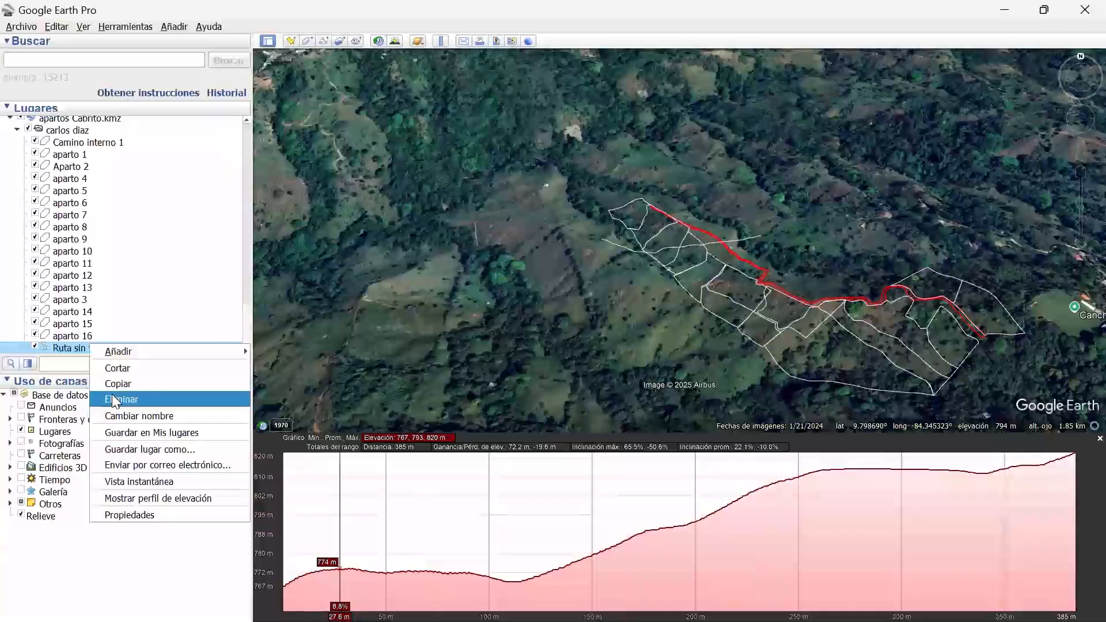
pyautogui.click(113, 400)
pyautogui.click(609, 332)
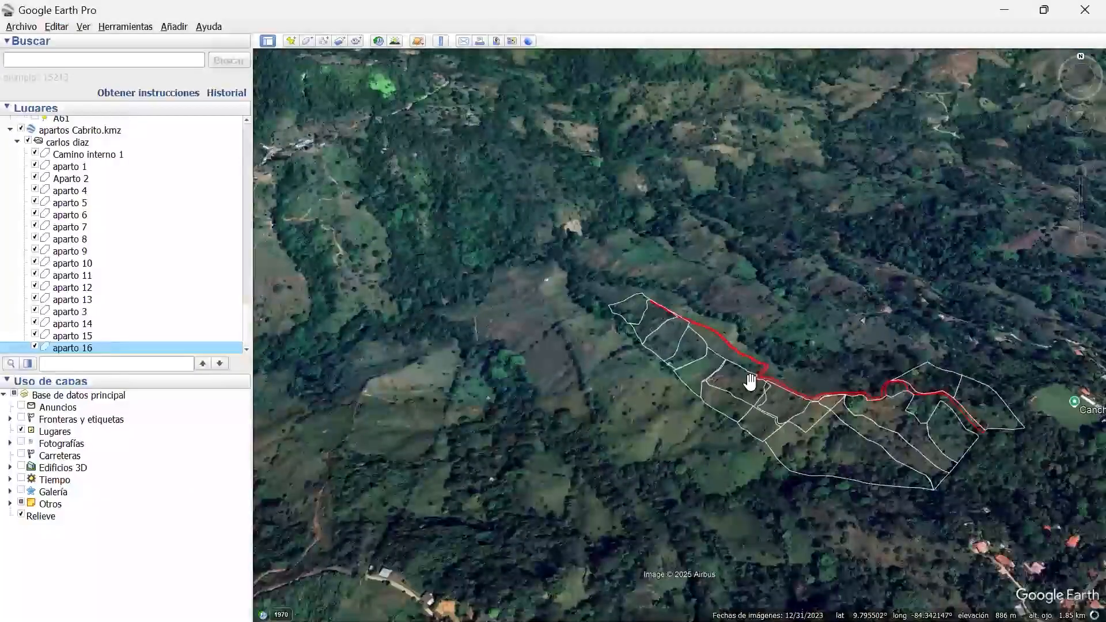
# Examine the paddock boundaries along the ridge in a closer, tilted 3D view.
pyautogui.scroll(3, 755, 442)
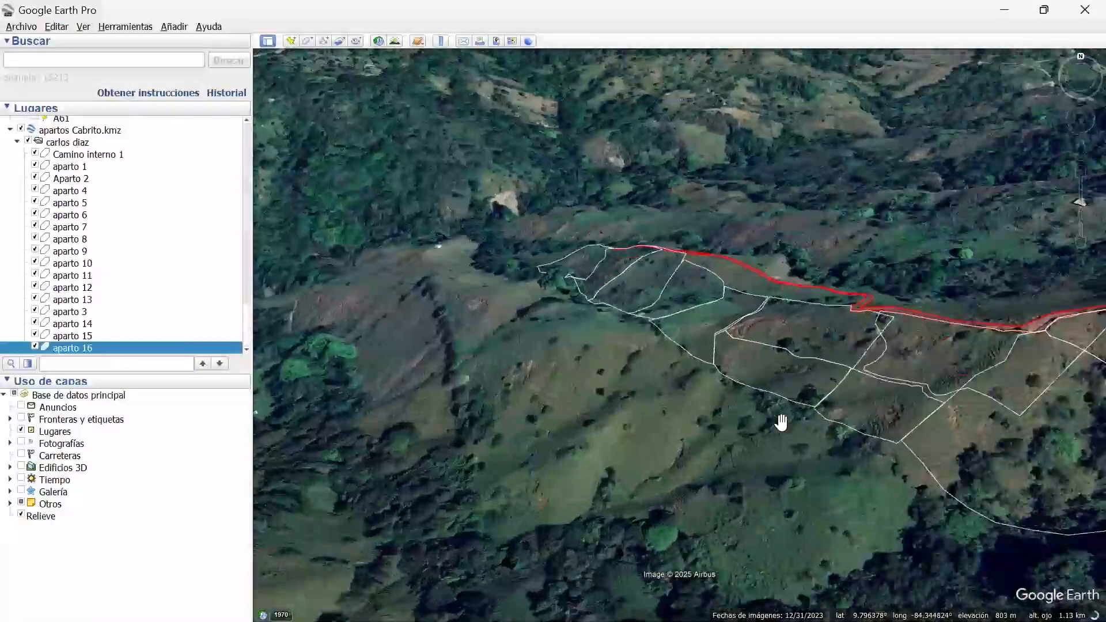
pyautogui.moveTo(752, 377); pyautogui.dragTo(822, 444)
pyautogui.scroll(1, 739, 373)
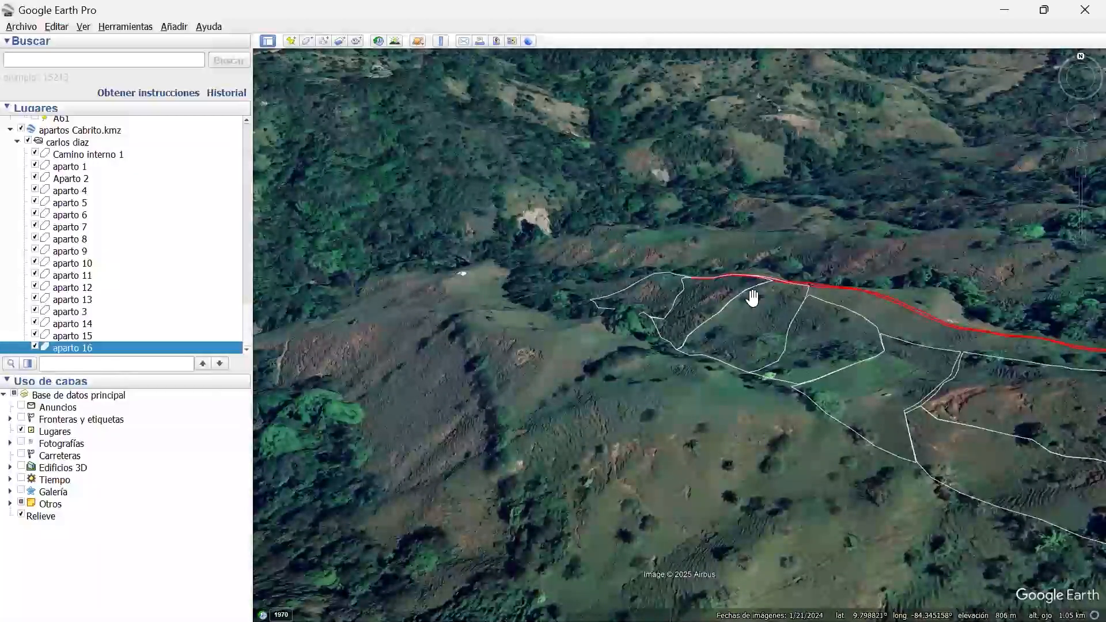
pyautogui.scroll(2, 748, 314)
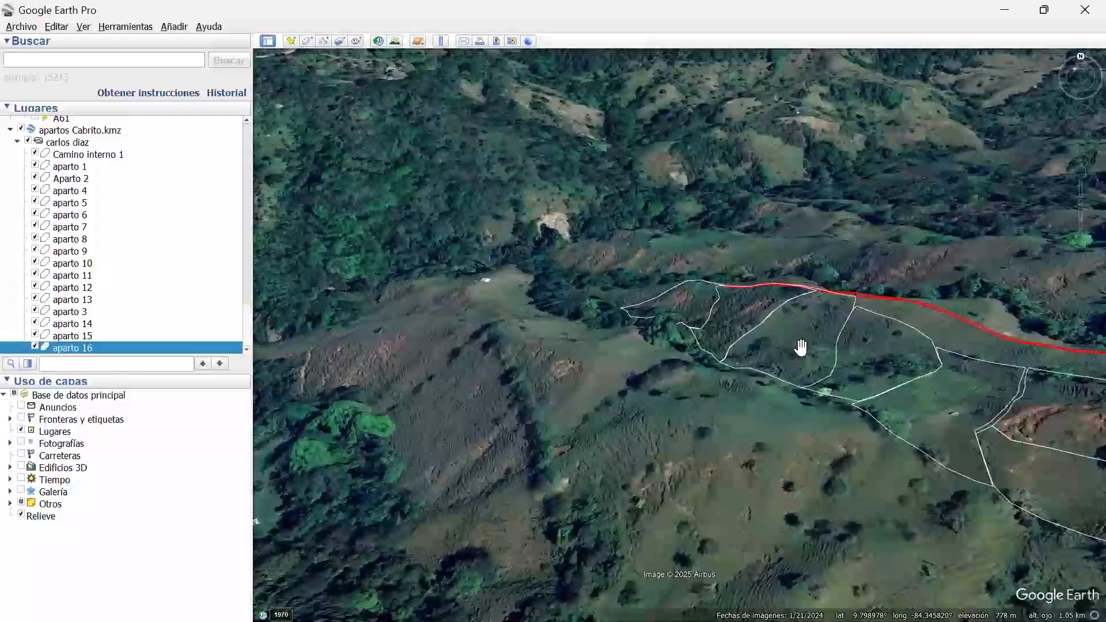
# Examine the paddocks at the far end of the ridge up close, following their dividing lines and slopes along the red road.
pyautogui.press('Right')
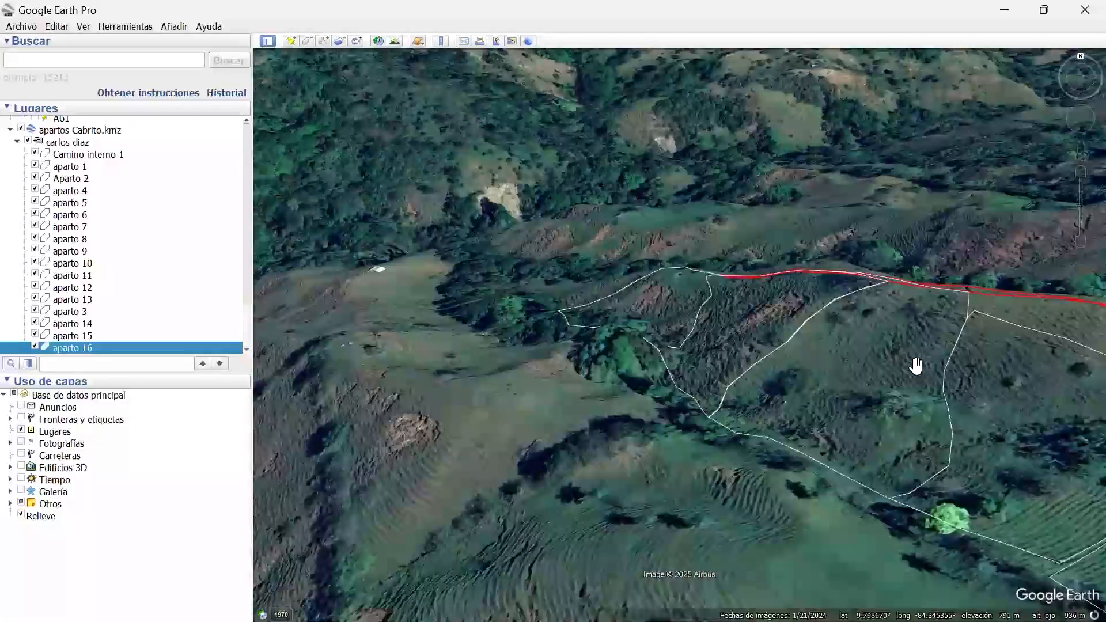
pyautogui.scroll(1, 716, 305)
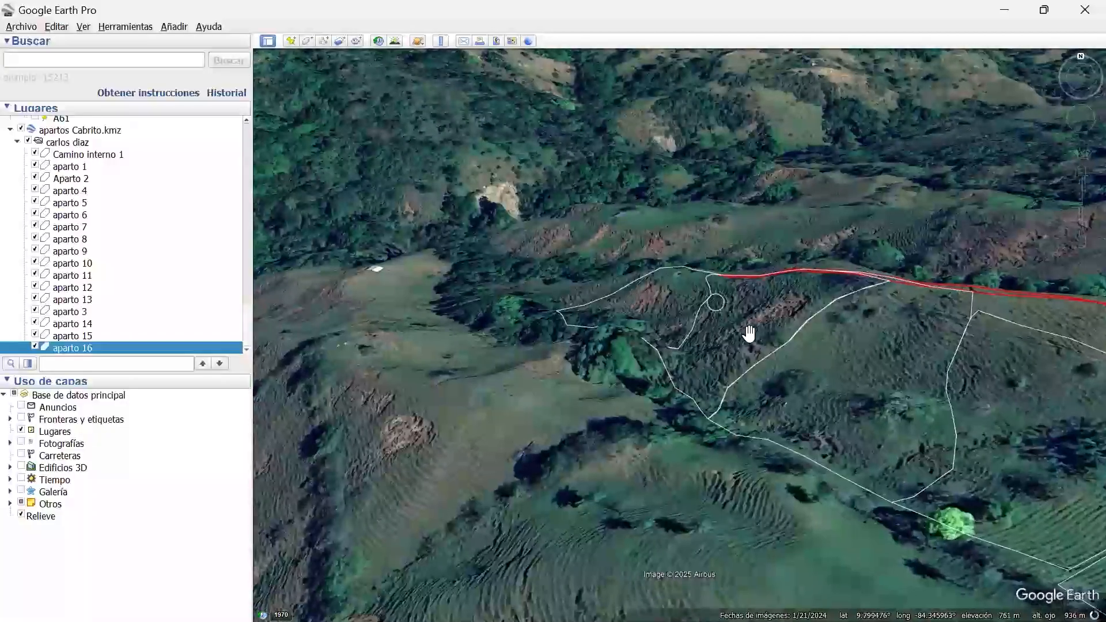
pyautogui.moveTo(747, 348); pyautogui.dragTo(849, 362)
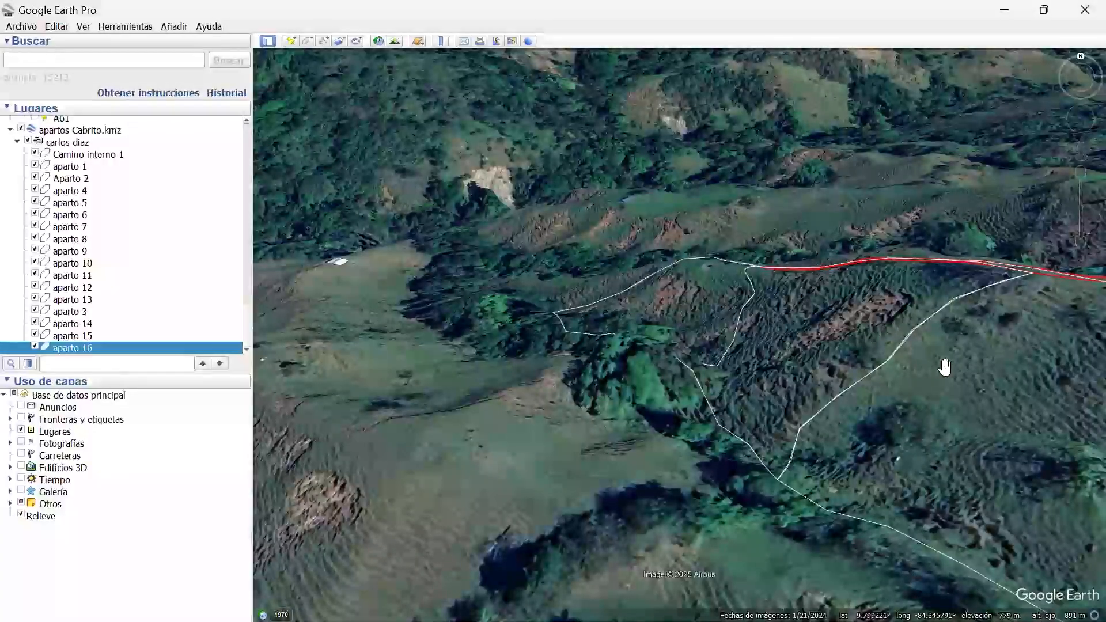
pyautogui.moveTo(915, 365); pyautogui.dragTo(806, 352)
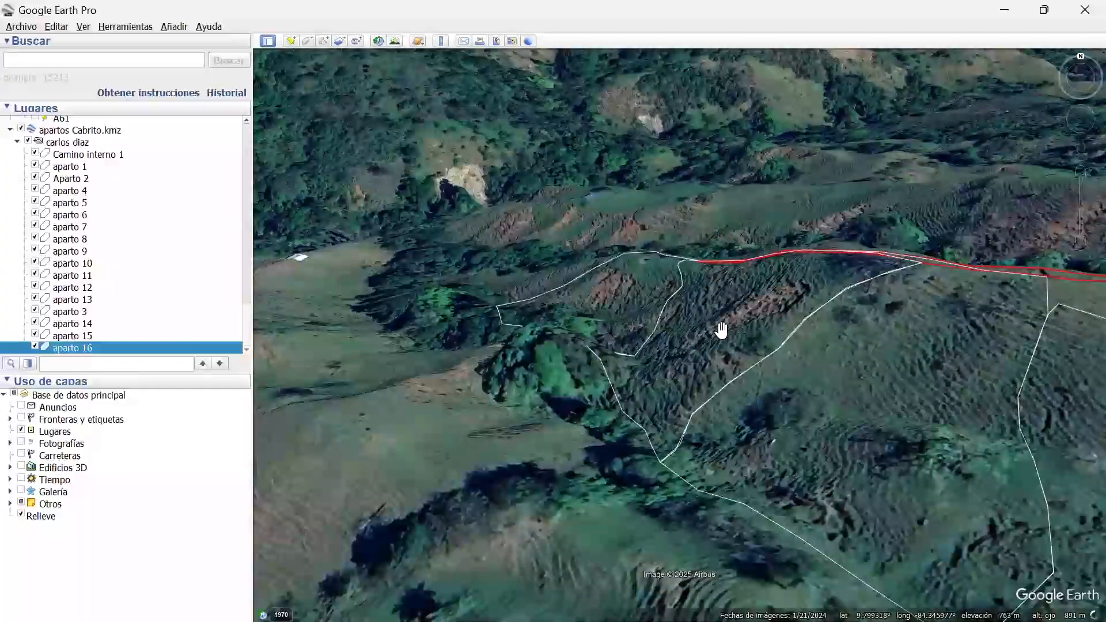
pyautogui.moveTo(721, 330); pyautogui.dragTo(871, 338)
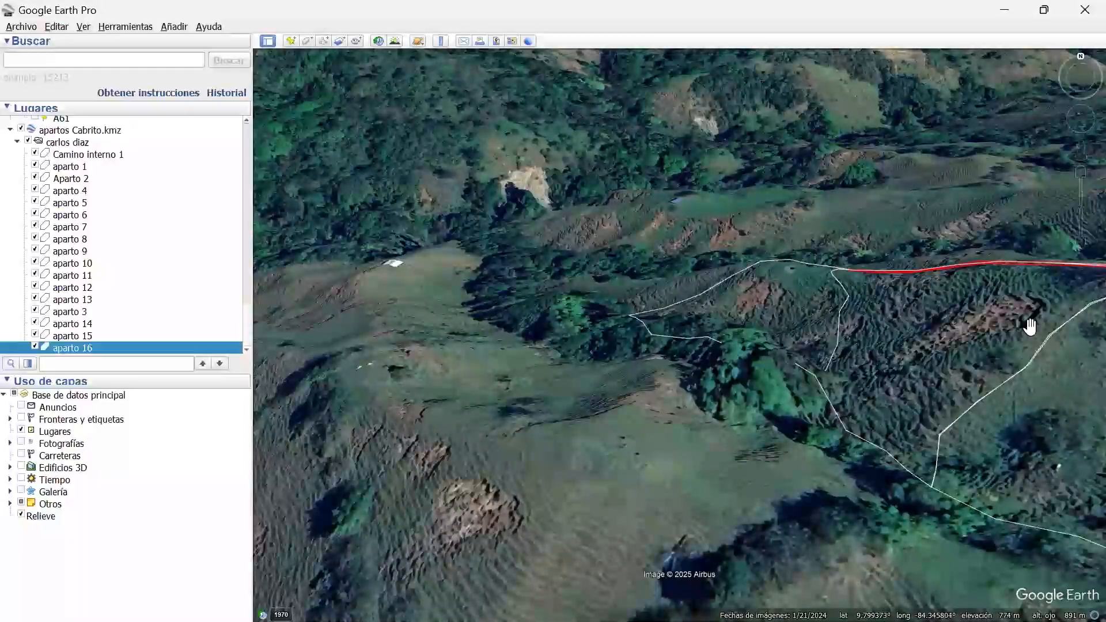
pyautogui.moveTo(1065, 375); pyautogui.dragTo(827, 329)
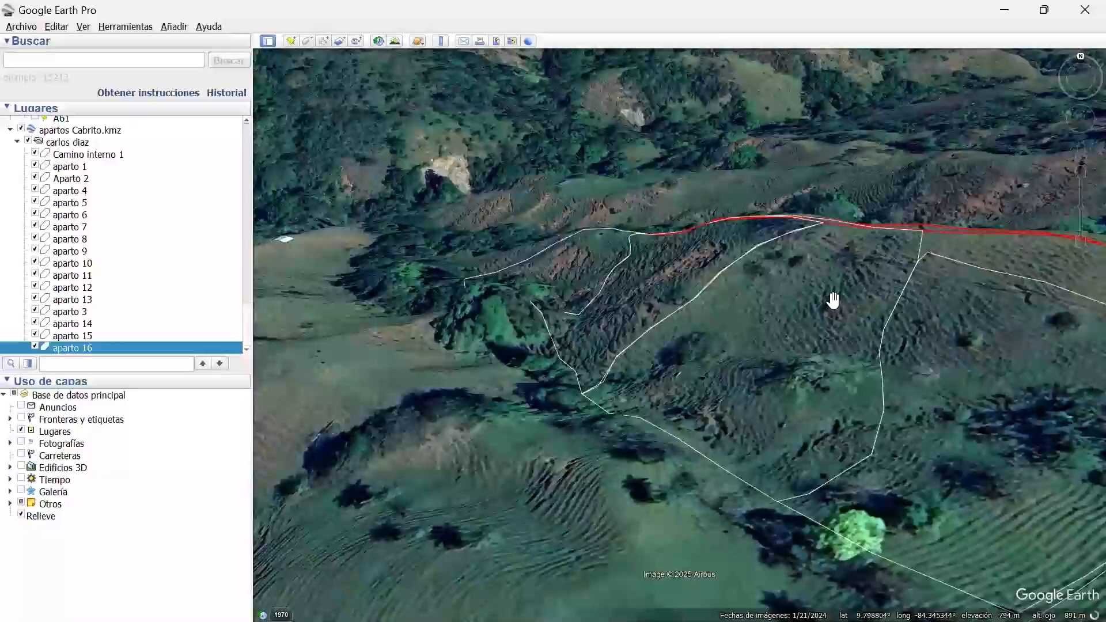
pyautogui.moveTo(735, 291); pyautogui.dragTo(843, 343)
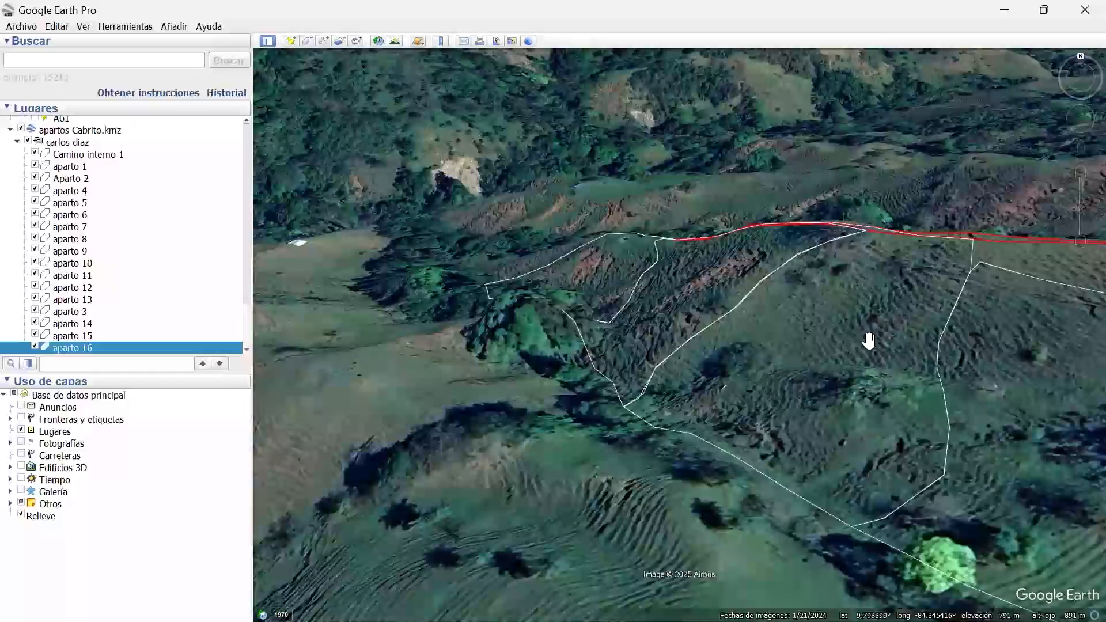
pyautogui.moveTo(983, 361); pyautogui.dragTo(821, 283)
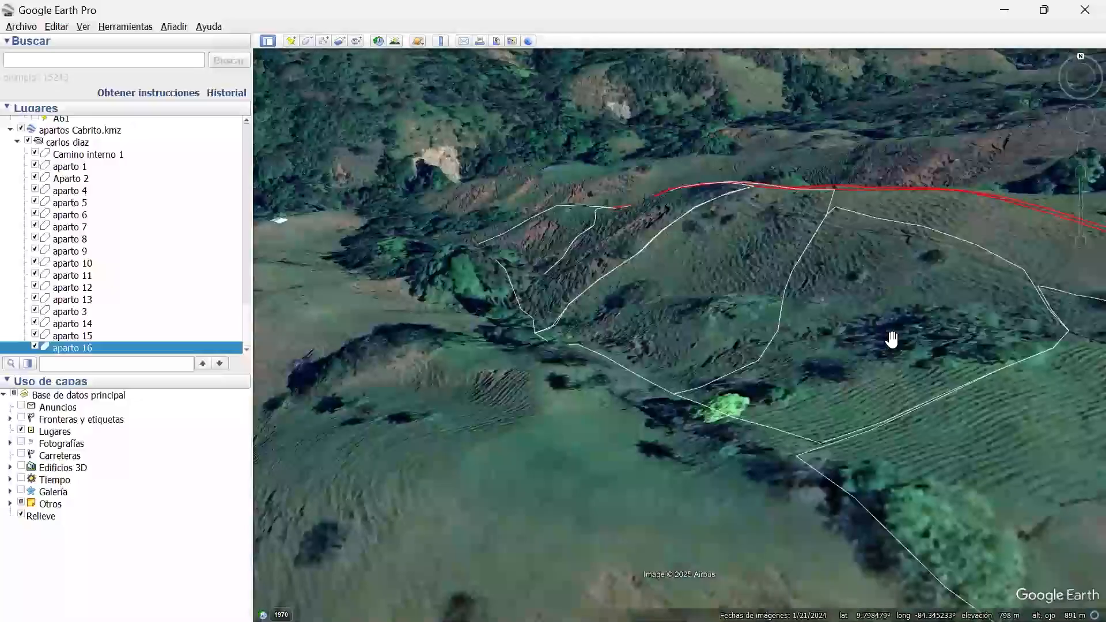
pyautogui.moveTo(931, 357); pyautogui.dragTo(777, 287)
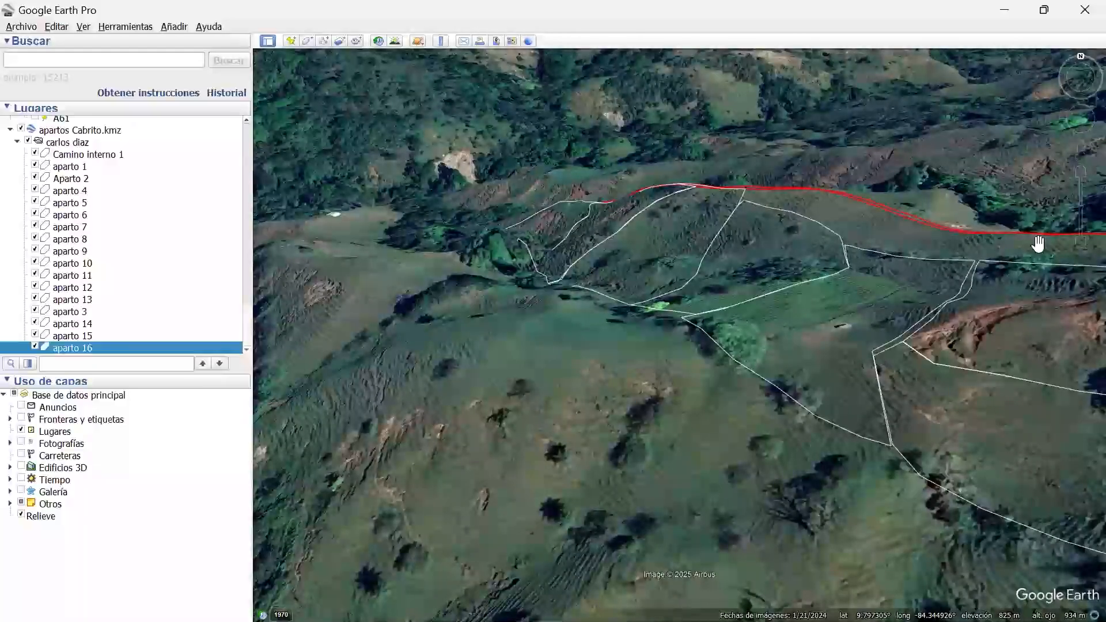
pyautogui.moveTo(513, 322); pyautogui.dragTo(496, 311)
pyautogui.moveTo(841, 403); pyautogui.dragTo(770, 294)
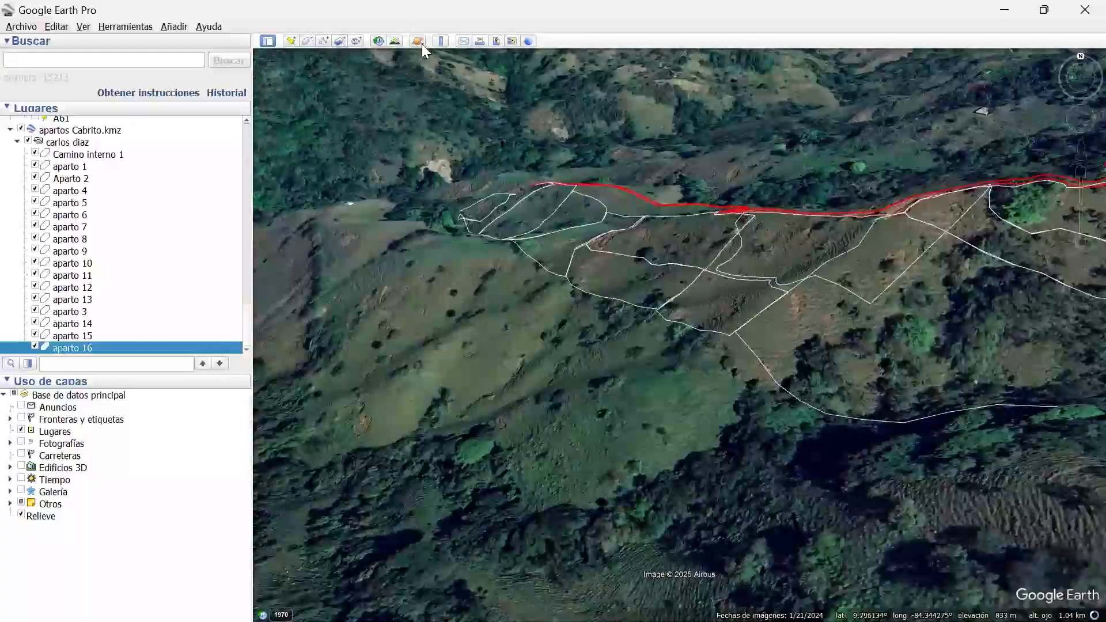
# Measure the straight-line distance in metres from the red road down the paddock dividing line to the lower boundary corner.
pyautogui.click(441, 41)
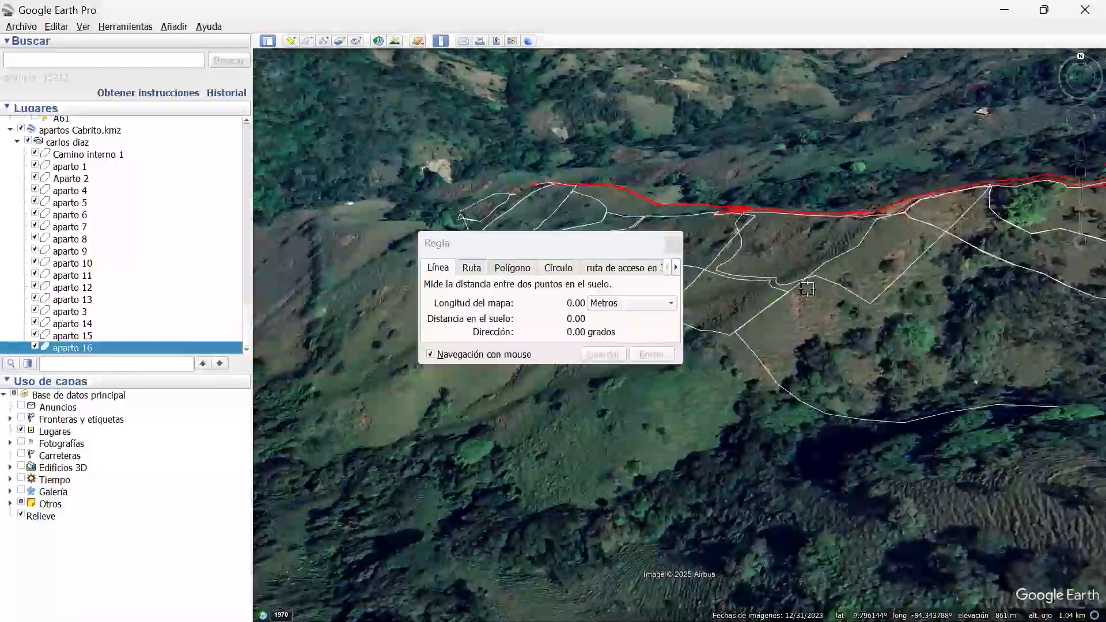
pyautogui.click(887, 213)
pyautogui.click(735, 332)
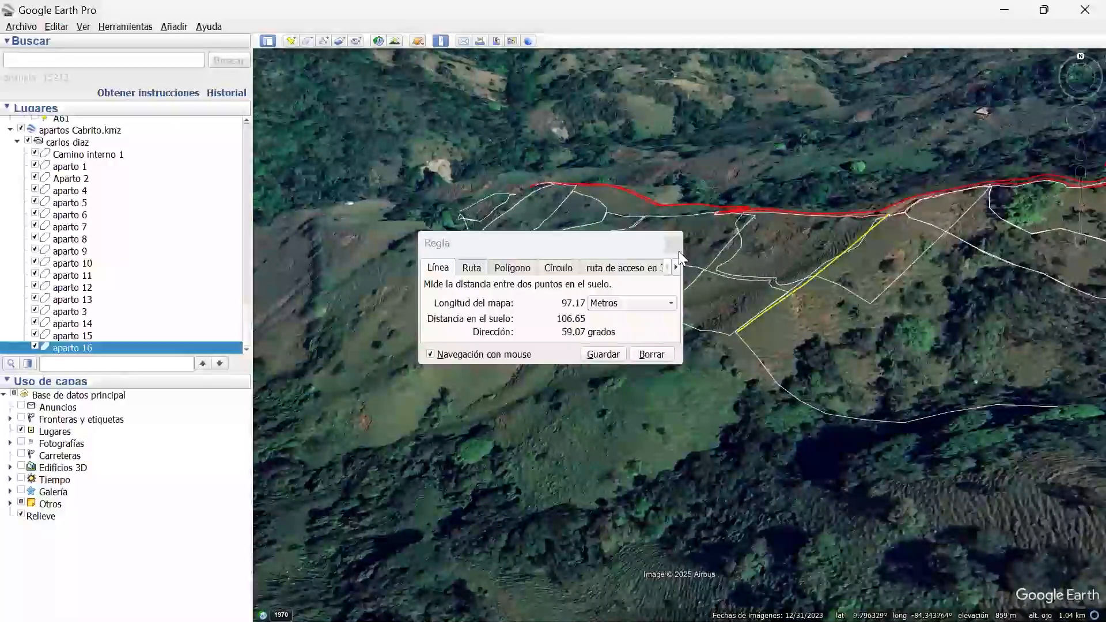
pyautogui.click(674, 246)
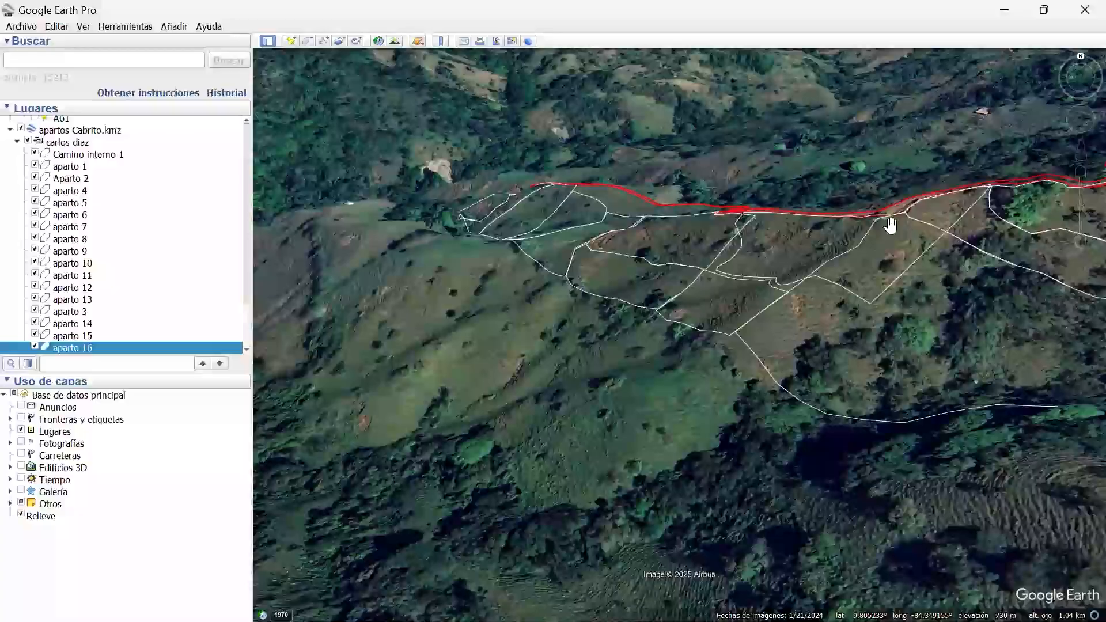
# Try to reshape the lower boundary of the aparto 6 polygon by moving its vertices outward, without saving the edit.
pyautogui.scroll(-1, 913, 227)
pyautogui.scroll(-1, 870, 268)
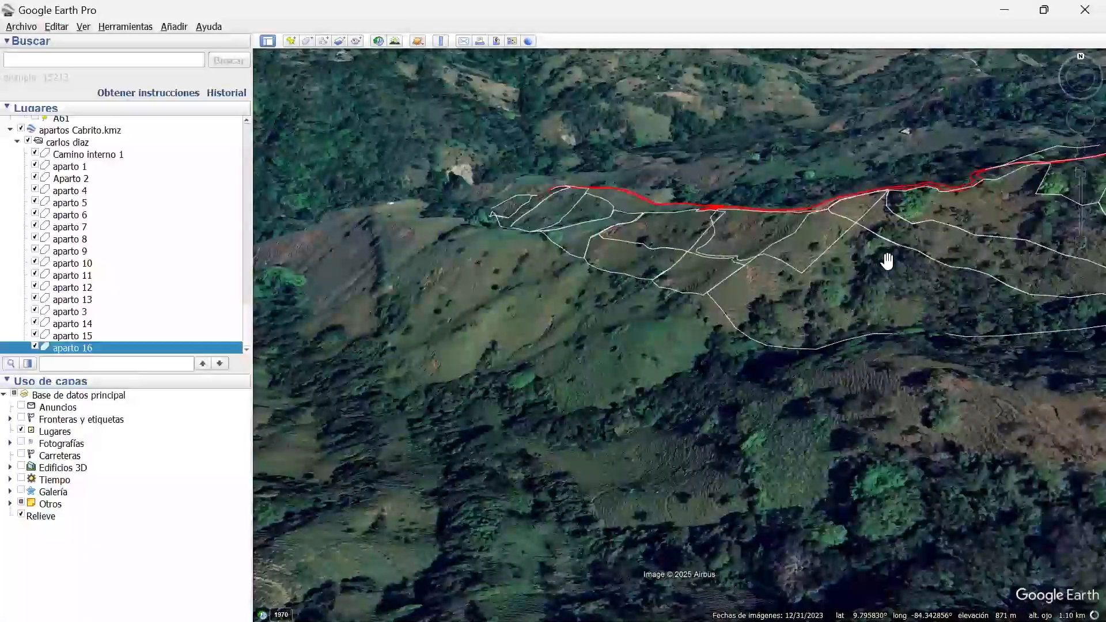
pyautogui.scroll(-1, 887, 260)
pyautogui.scroll(-1, 863, 284)
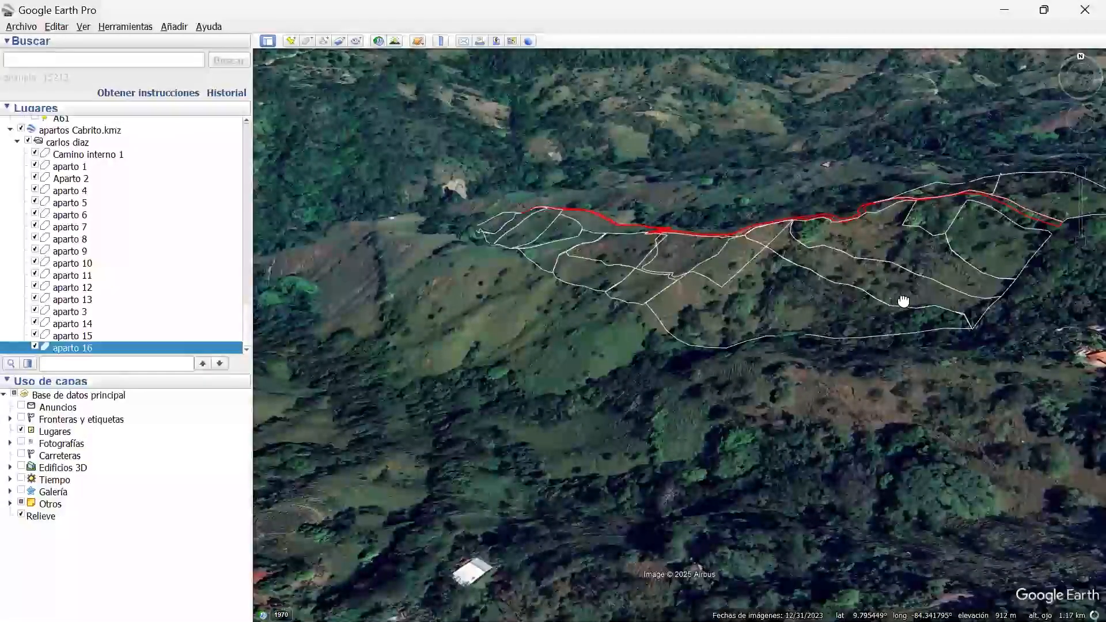
pyautogui.press('Left')
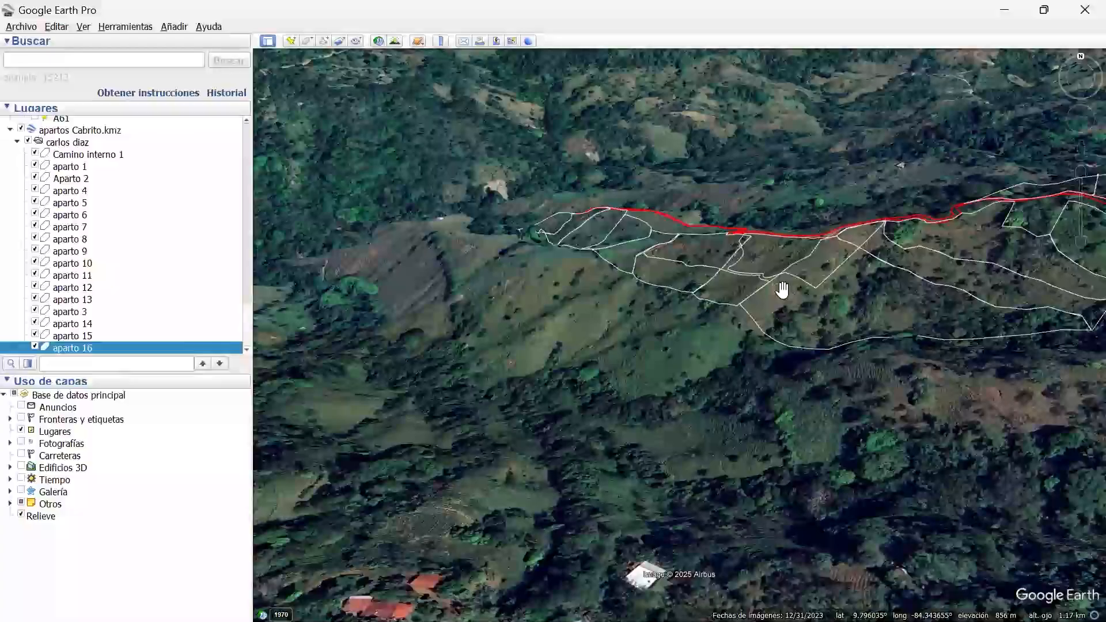
pyautogui.rightClick(856, 299)
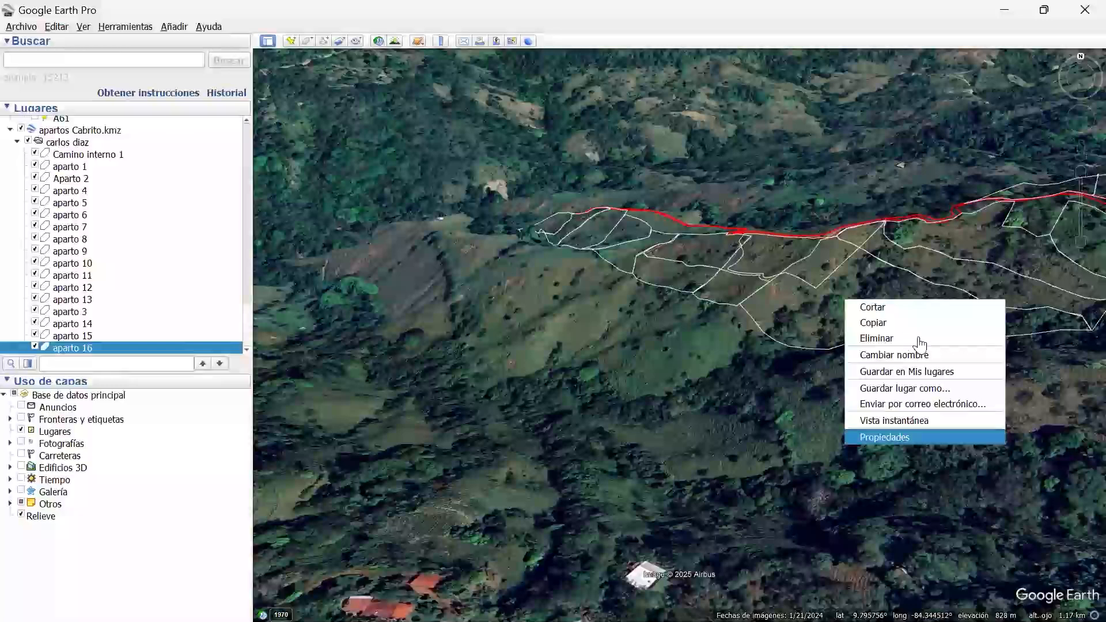
pyautogui.press('Return')
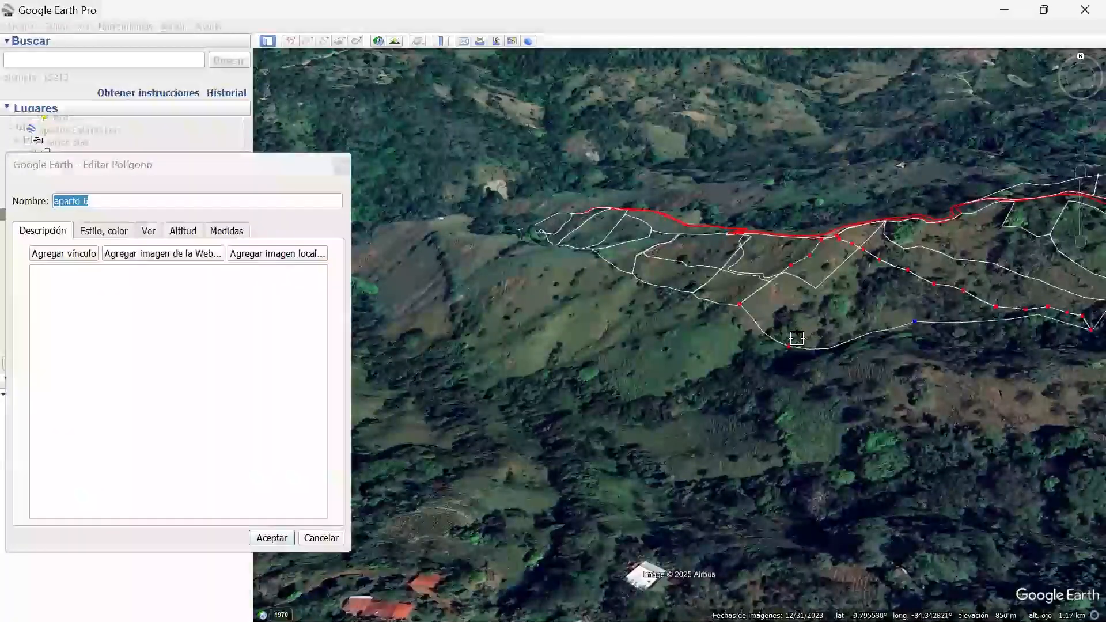
pyautogui.click(788, 334)
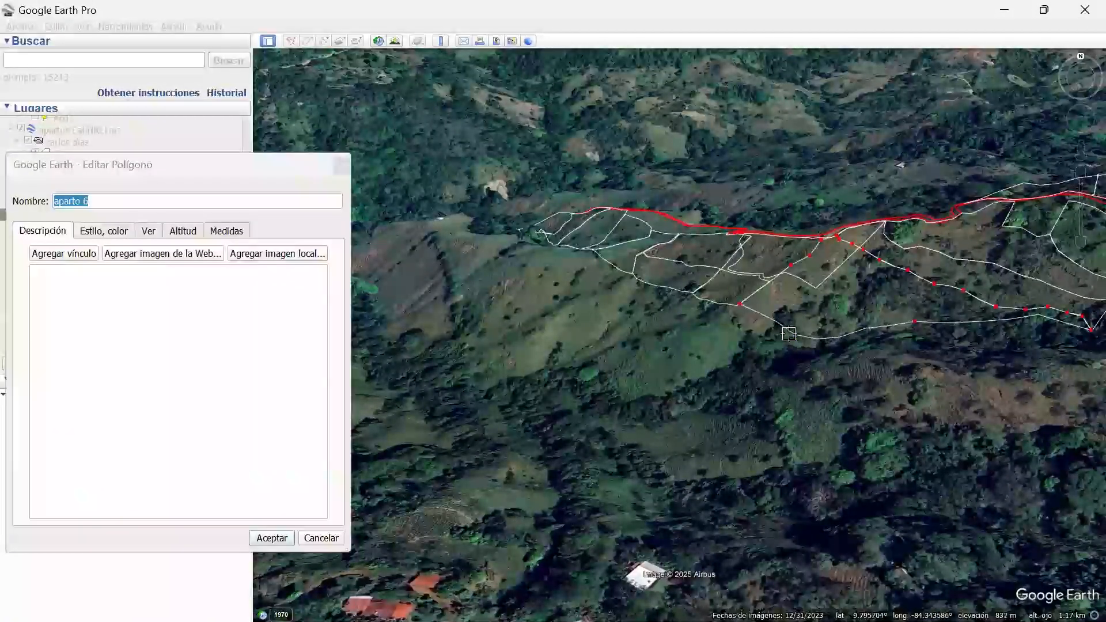
pyautogui.moveTo(792, 337); pyautogui.dragTo(761, 335)
pyautogui.moveTo(915, 322)
pyautogui.mouseDown()
pyautogui.moveTo(913, 344)
pyautogui.moveTo(921, 329)
pyautogui.moveTo(910, 339)
pyautogui.moveTo(910, 328)
pyautogui.mouseUp()
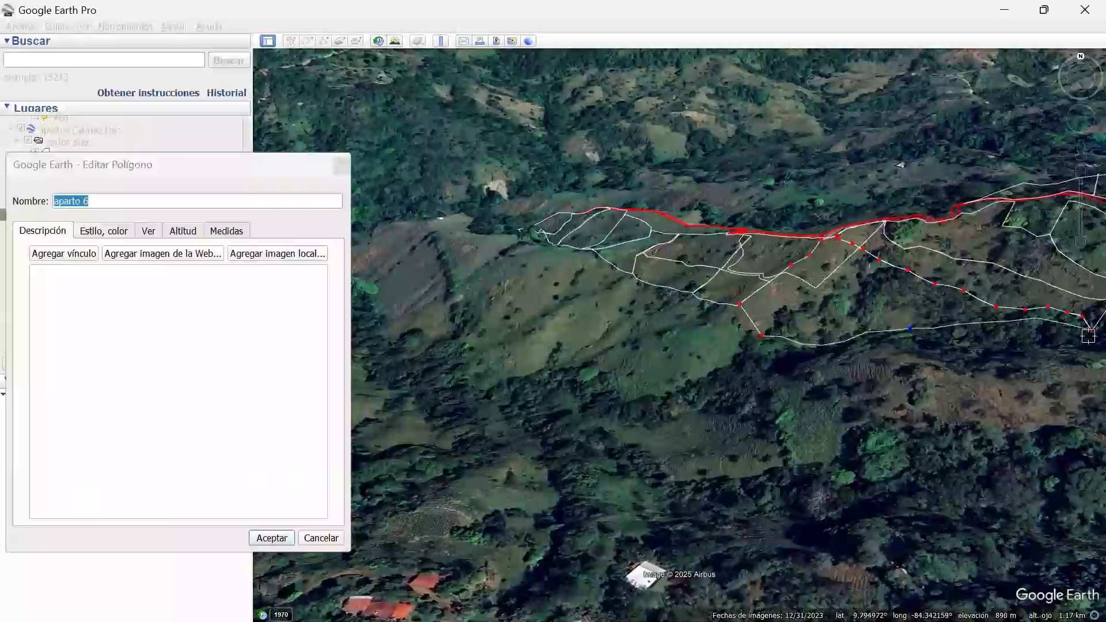
pyautogui.moveTo(1084, 332); pyautogui.dragTo(1088, 344)
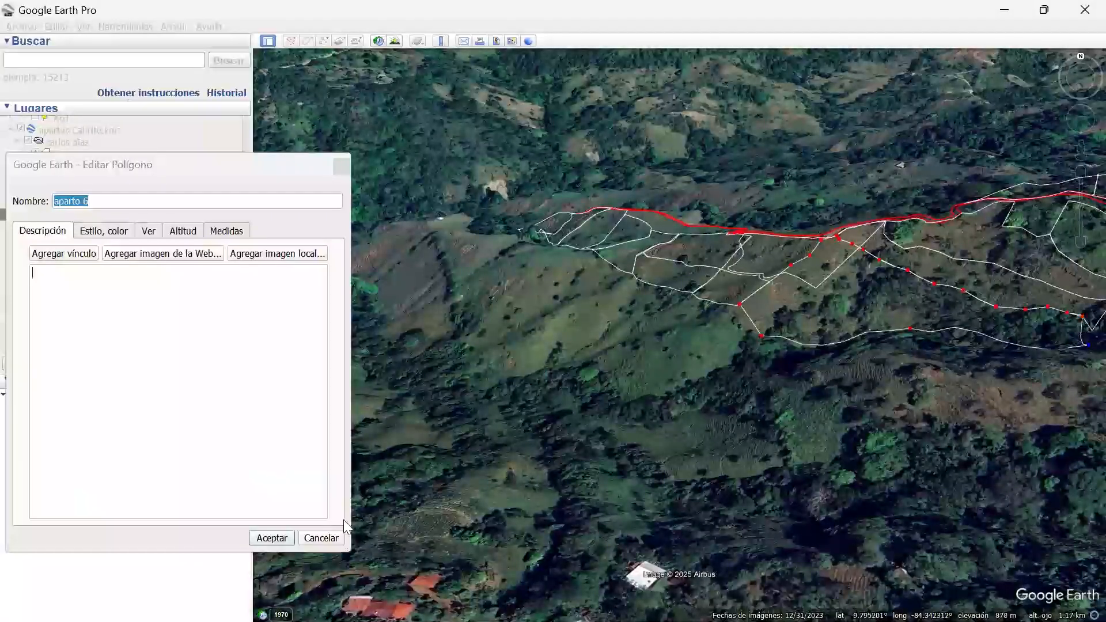
pyautogui.click(315, 536)
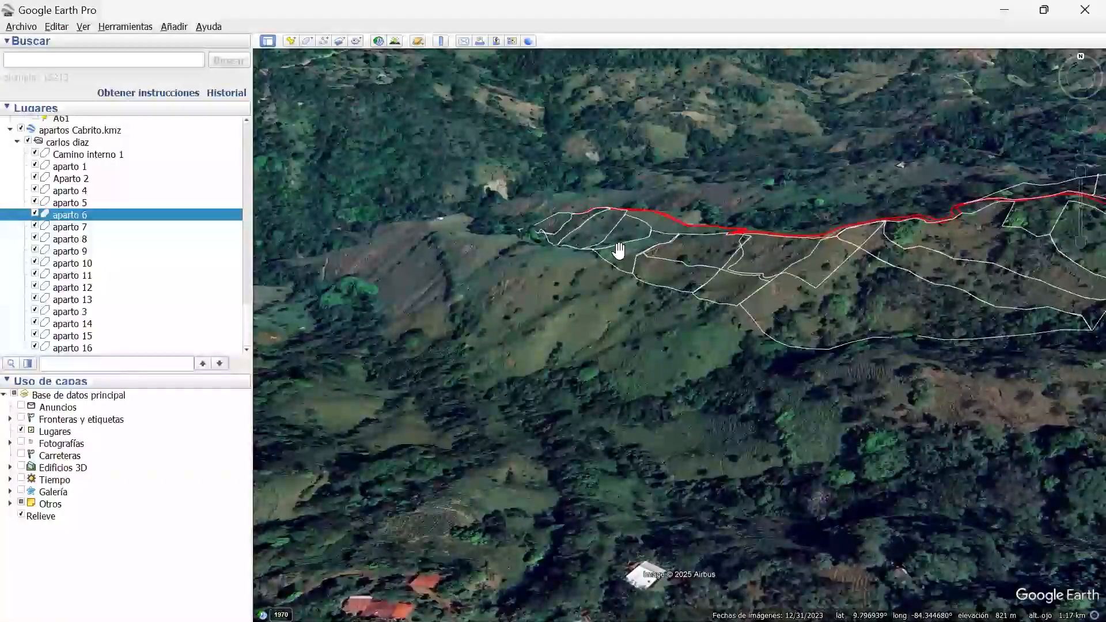
# Show the Estacas dos.kmz layer so its stake placemarks appear over the paddocks.
pyautogui.moveTo(648, 258); pyautogui.dragTo(760, 305)
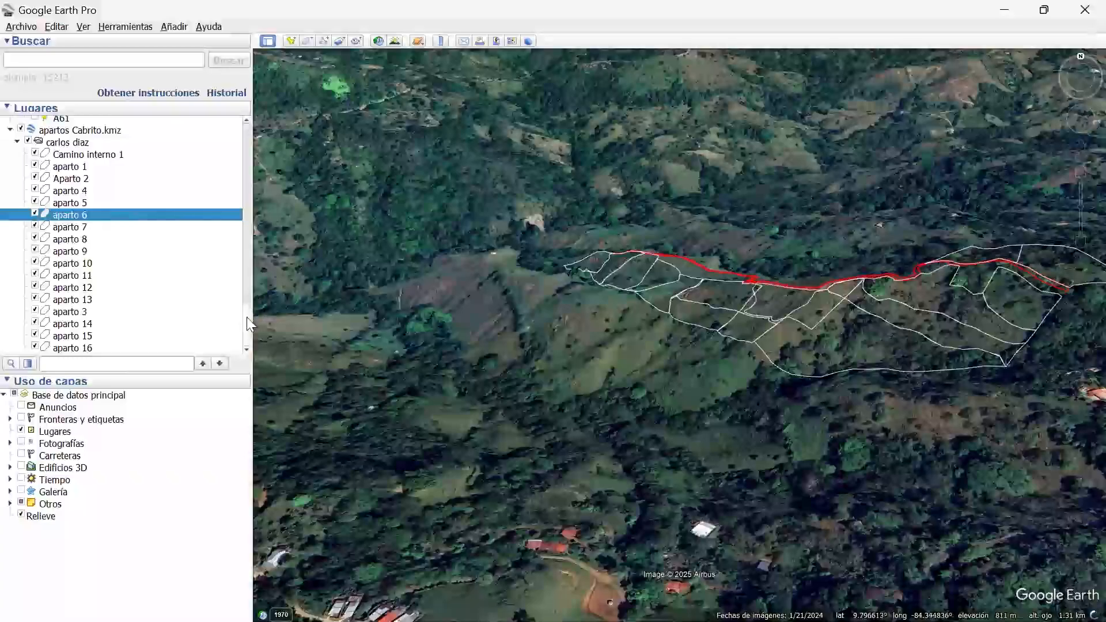
pyautogui.scroll(15, 249, 195)
pyautogui.scroll(8, 248, 173)
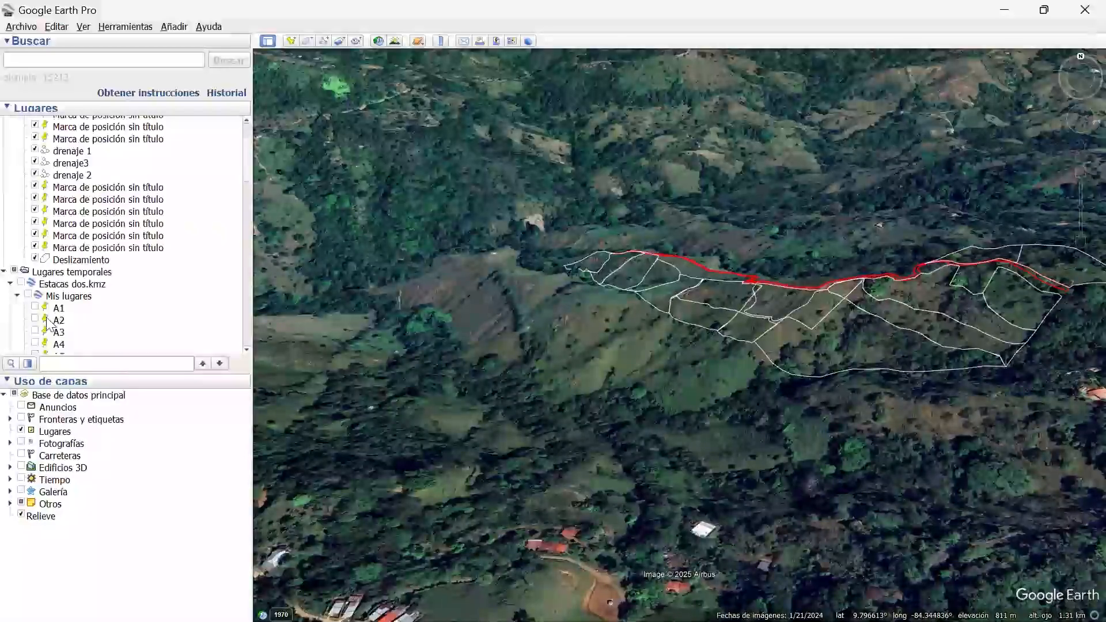
pyautogui.scroll(1, 35, 303)
pyautogui.click(20, 293)
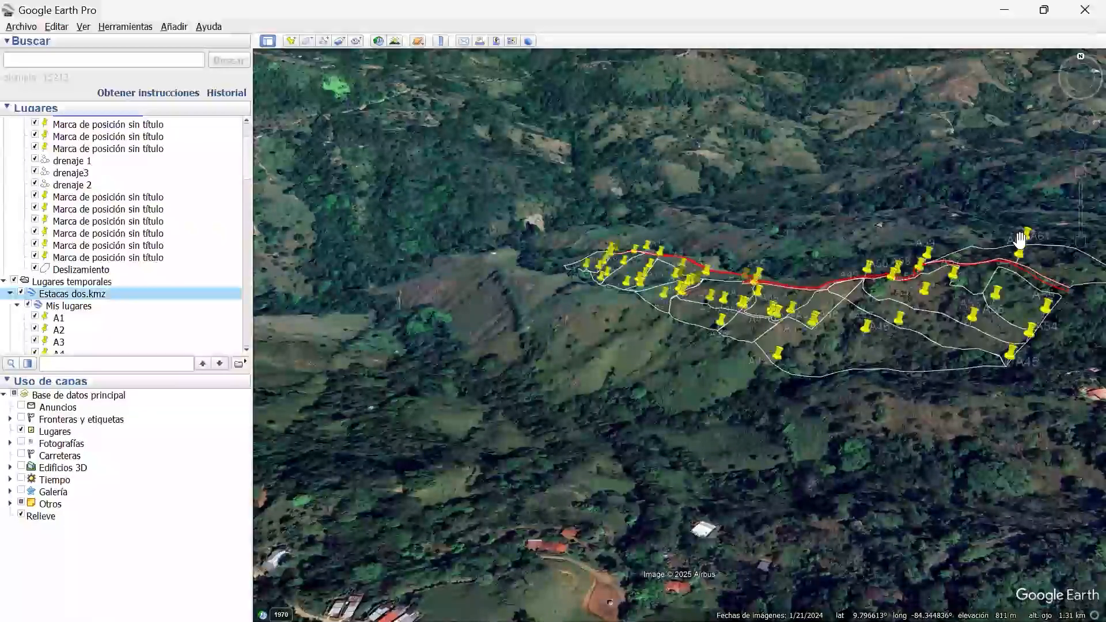
# Examine how stake placemarks A1 to A21 line up with the paddock boundaries along the ridge and slopes.
pyautogui.scroll(2, 591, 276)
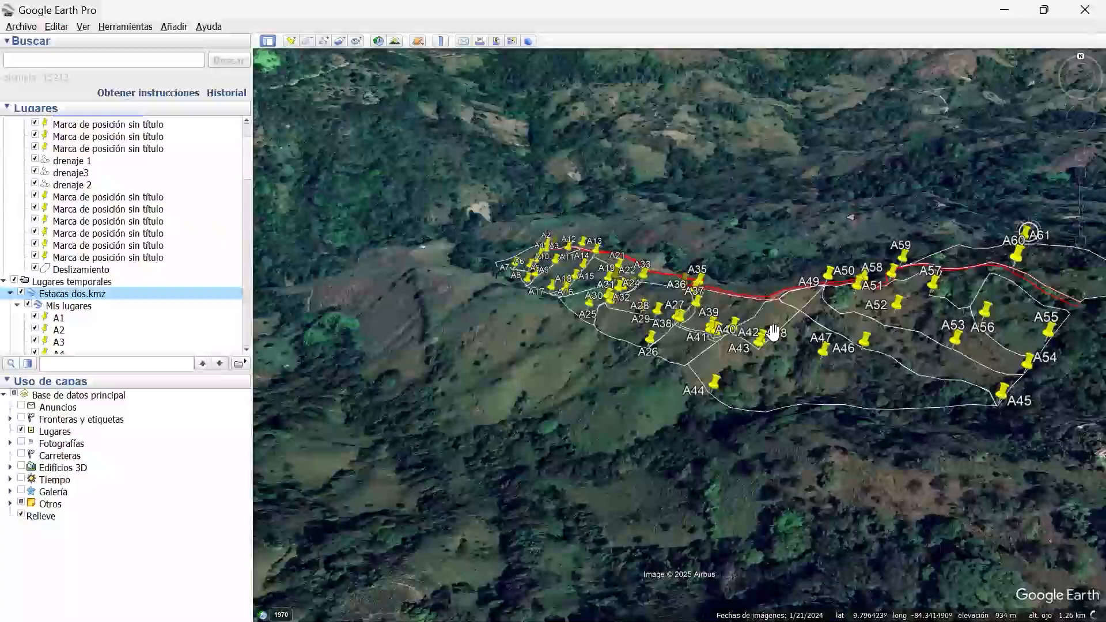
pyautogui.scroll(3, 774, 309)
pyautogui.scroll(1, 774, 309)
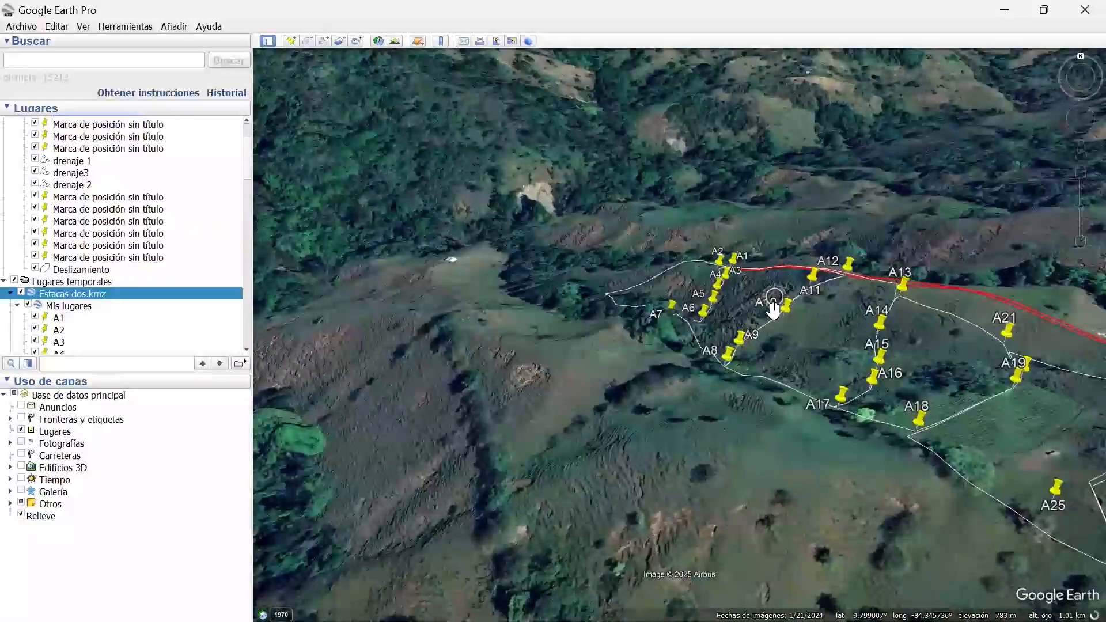
pyautogui.scroll(1, 772, 309)
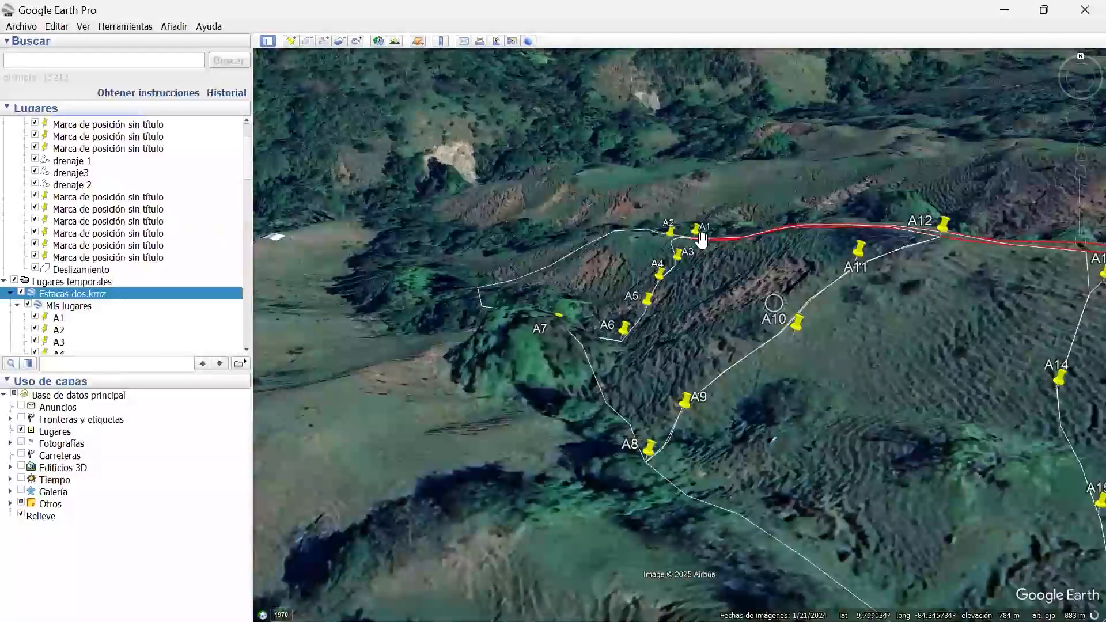
pyautogui.scroll(1, 701, 240)
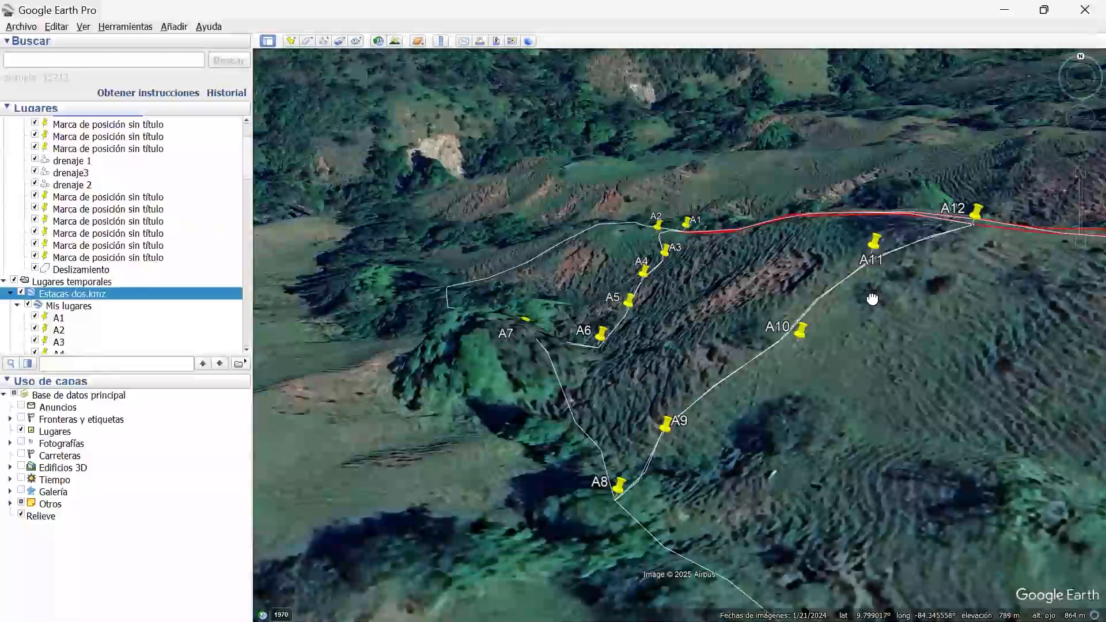
pyautogui.moveTo(867, 294); pyautogui.dragTo(809, 289)
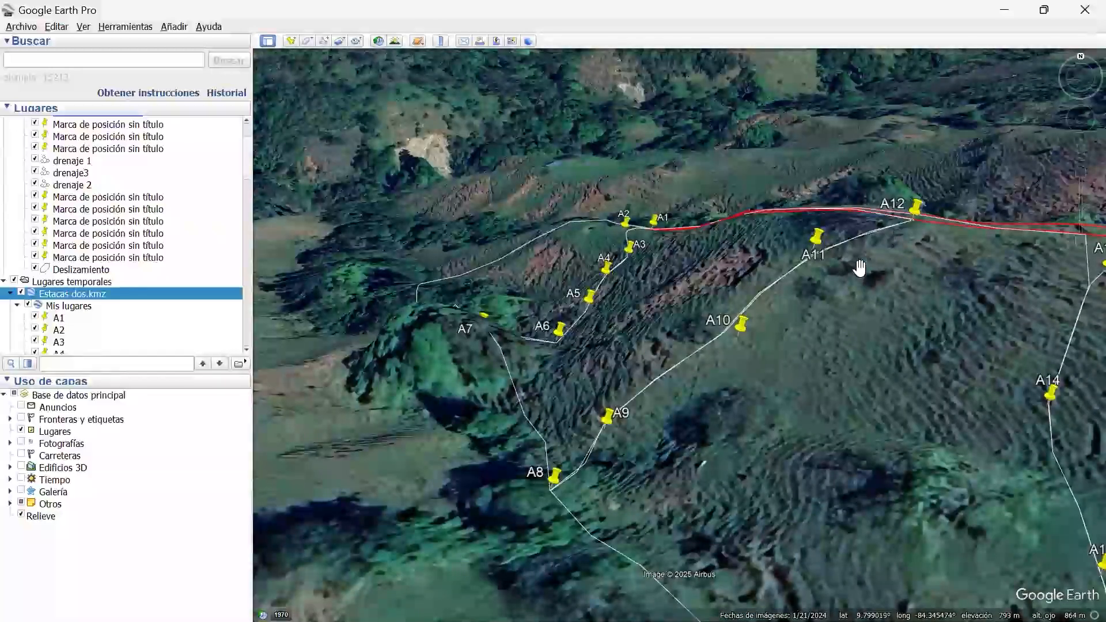
pyautogui.scroll(-2, 979, 308)
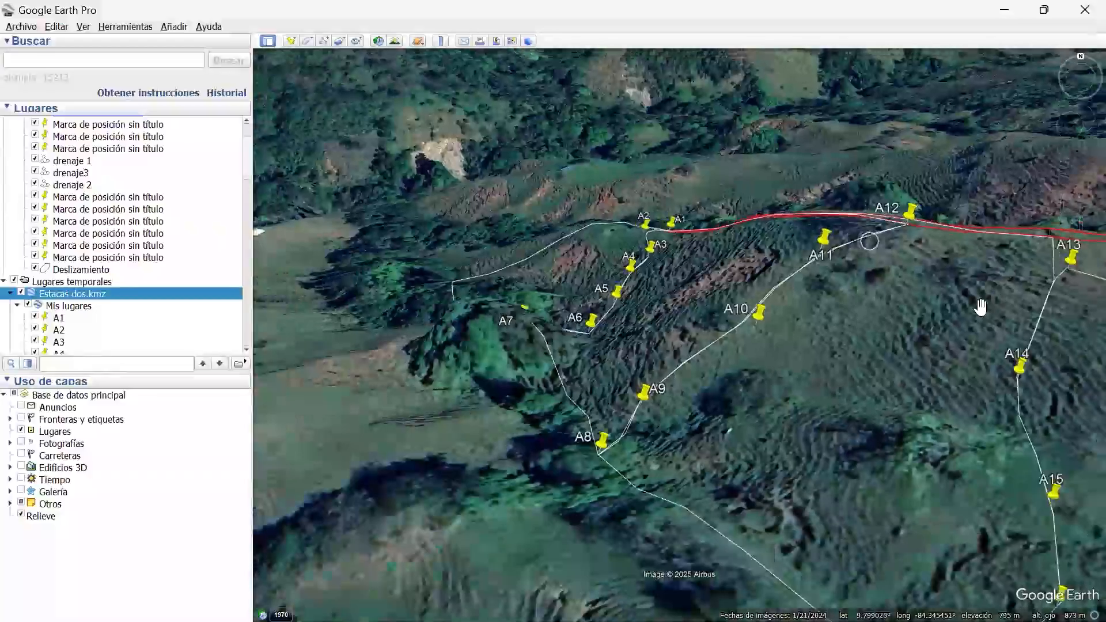
pyautogui.moveTo(940, 301); pyautogui.dragTo(862, 267)
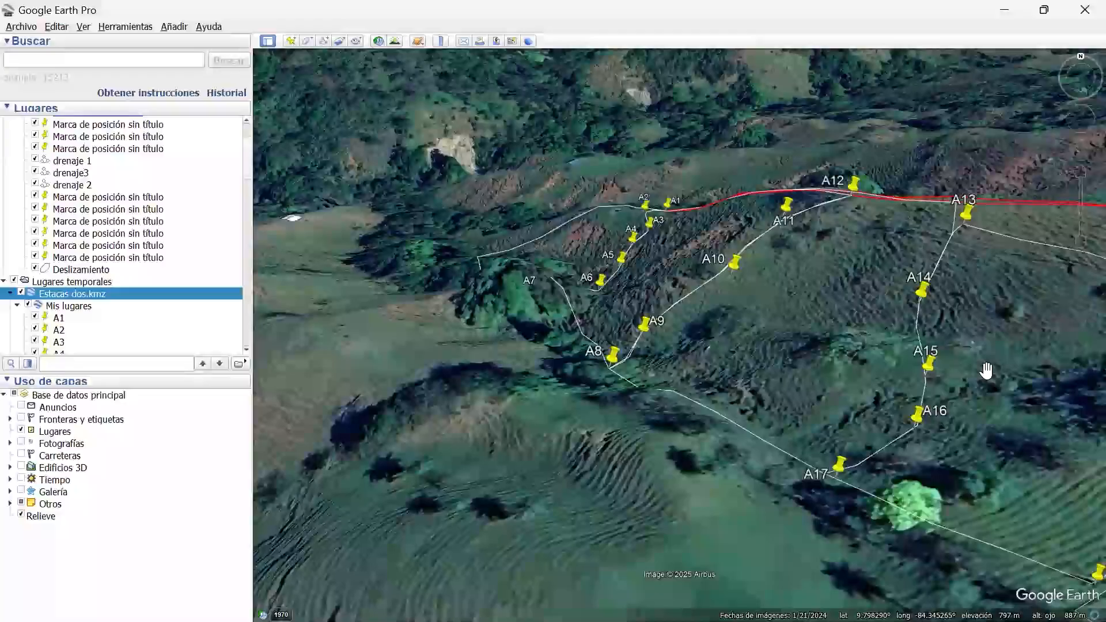
pyautogui.moveTo(985, 370); pyautogui.dragTo(871, 301)
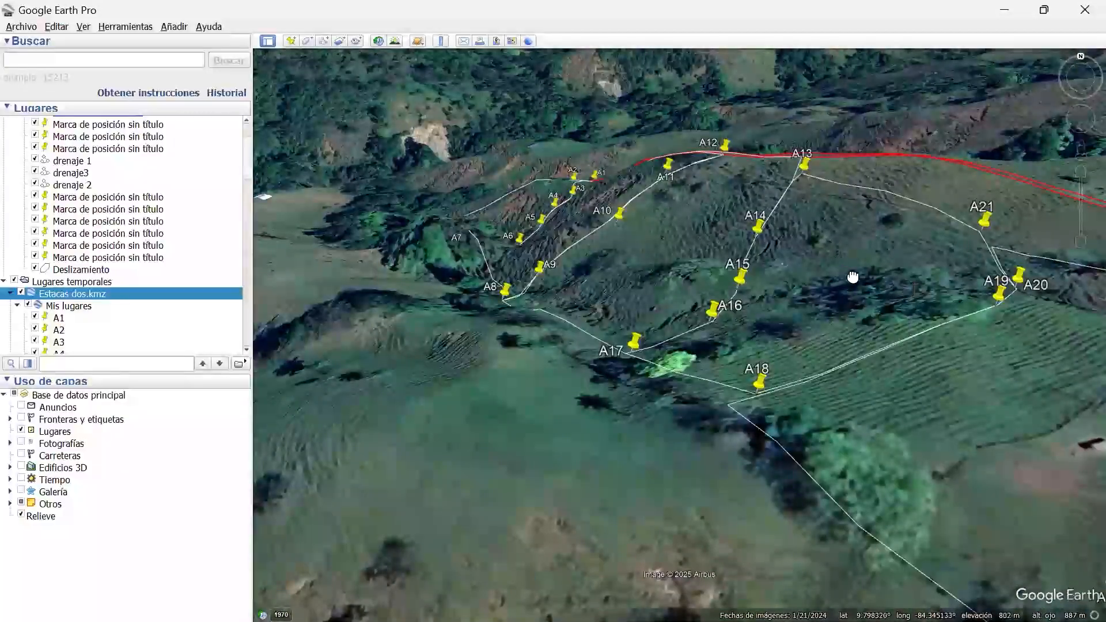
pyautogui.moveTo(844, 278); pyautogui.dragTo(942, 331)
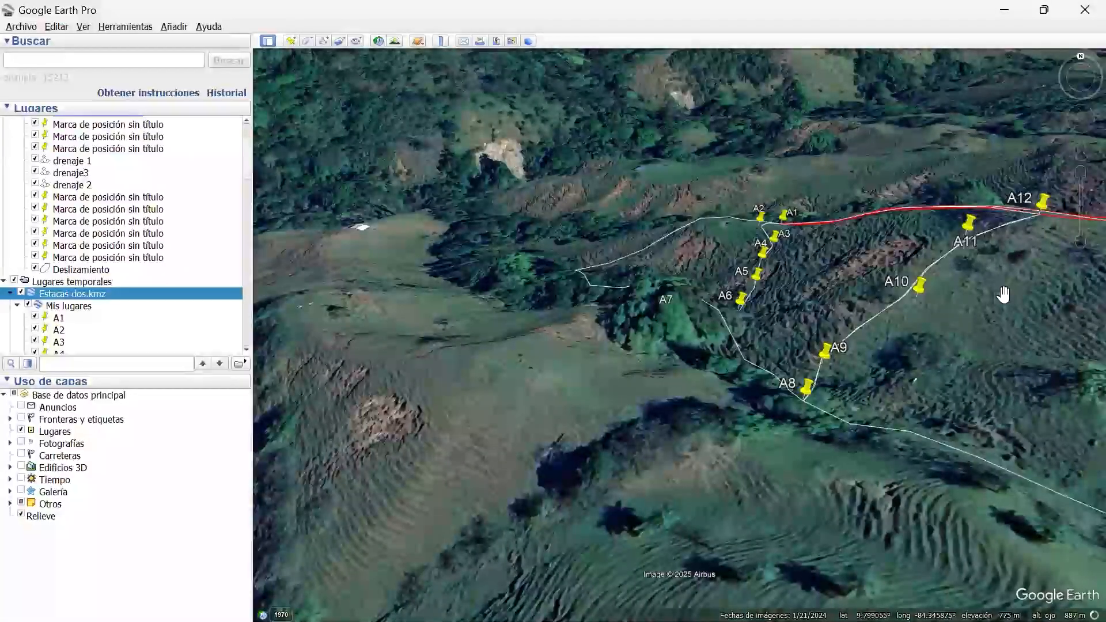
pyautogui.scroll(-1, 868, 251)
pyautogui.moveTo(868, 251); pyautogui.dragTo(755, 249)
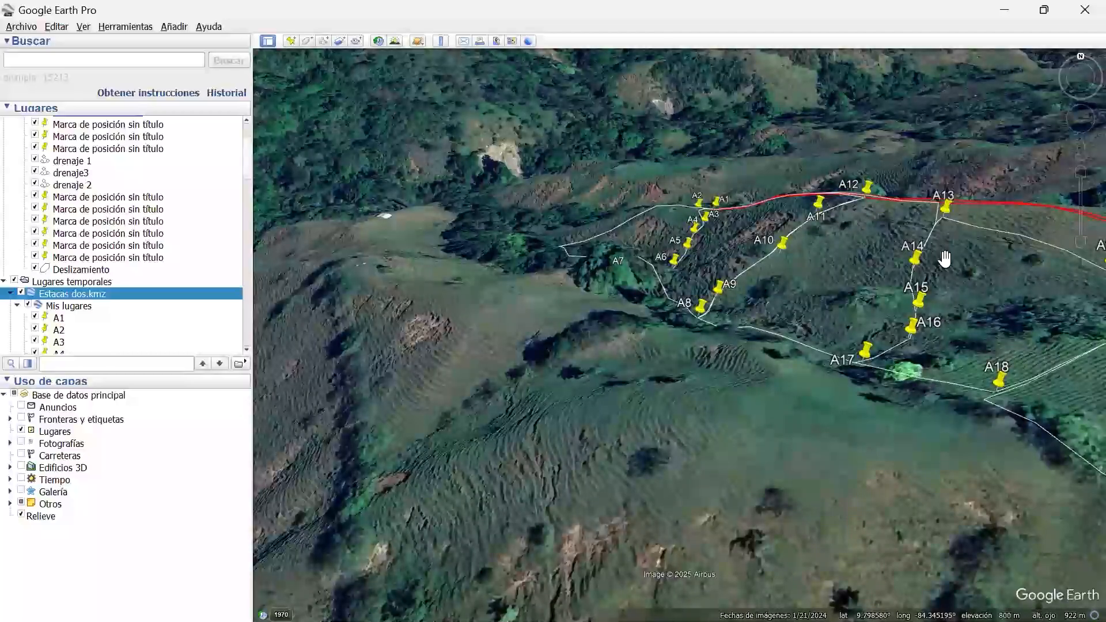
# Examine how the stake placemarks beyond A13 follow the paddock boundaries and red road along the ridge as far as A61.
pyautogui.moveTo(972, 271); pyautogui.dragTo(876, 255)
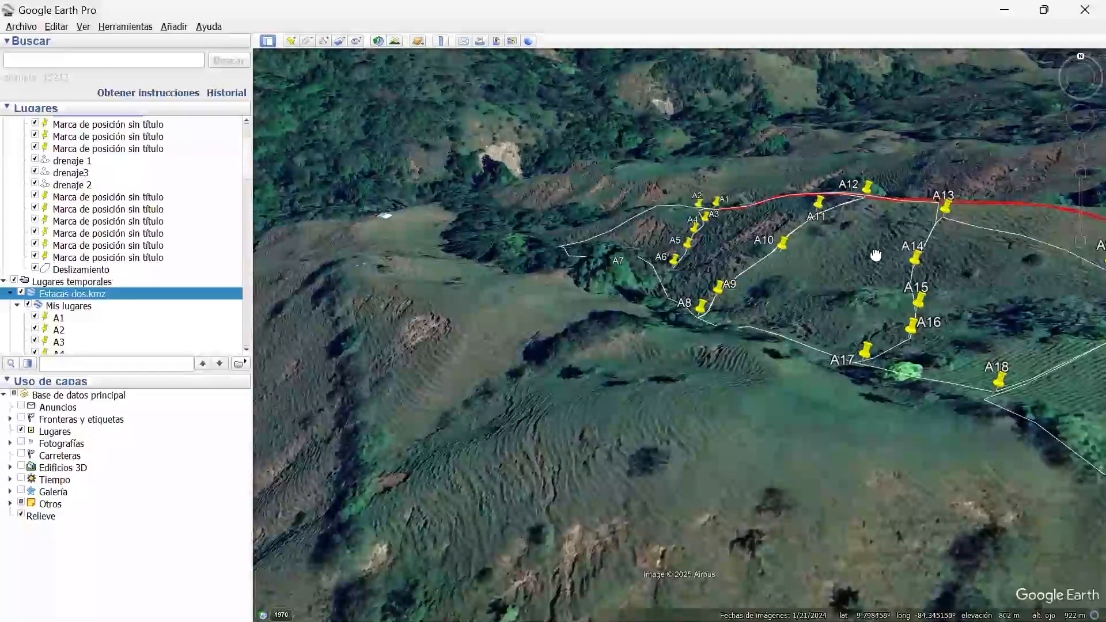
pyautogui.moveTo(976, 324); pyautogui.dragTo(857, 259)
pyautogui.moveTo(949, 296); pyautogui.dragTo(824, 274)
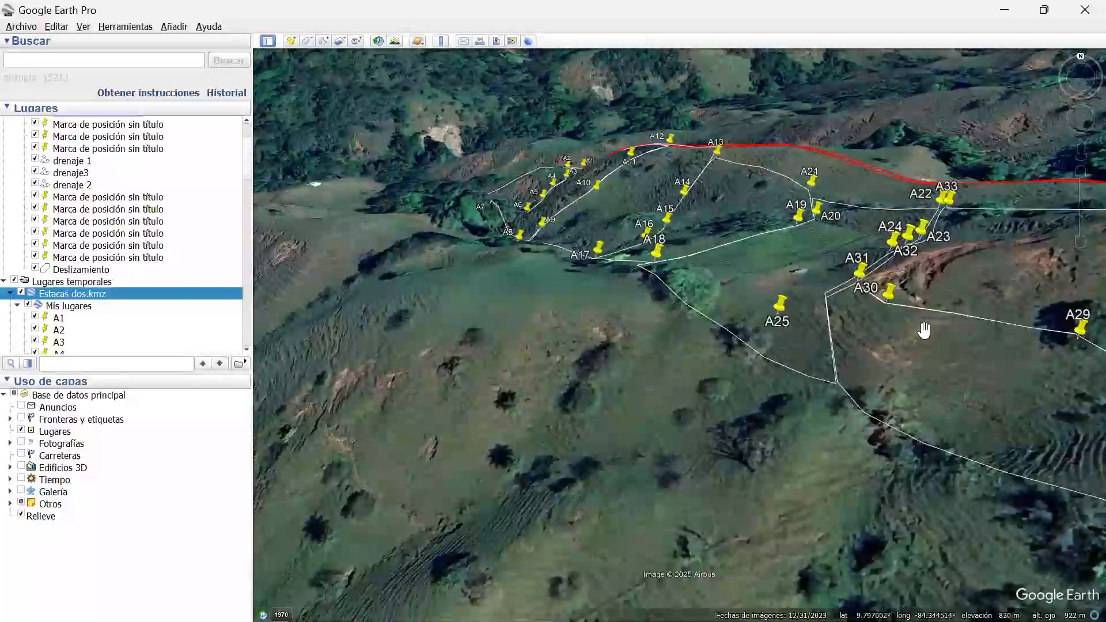
pyautogui.scroll(-3, 922, 325)
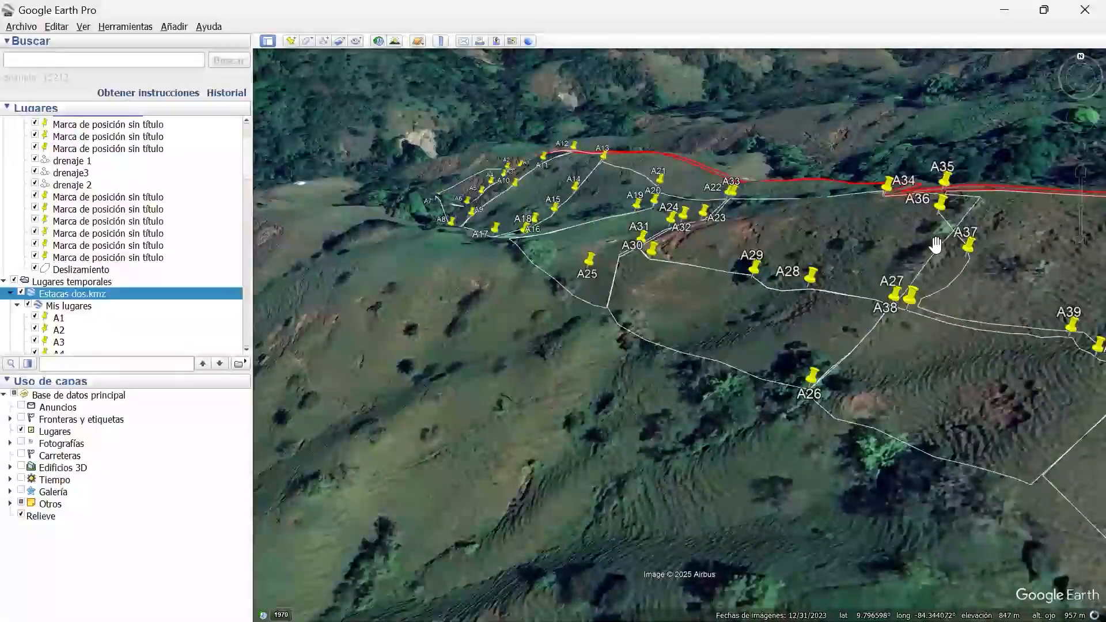
pyautogui.moveTo(938, 239); pyautogui.dragTo(867, 251)
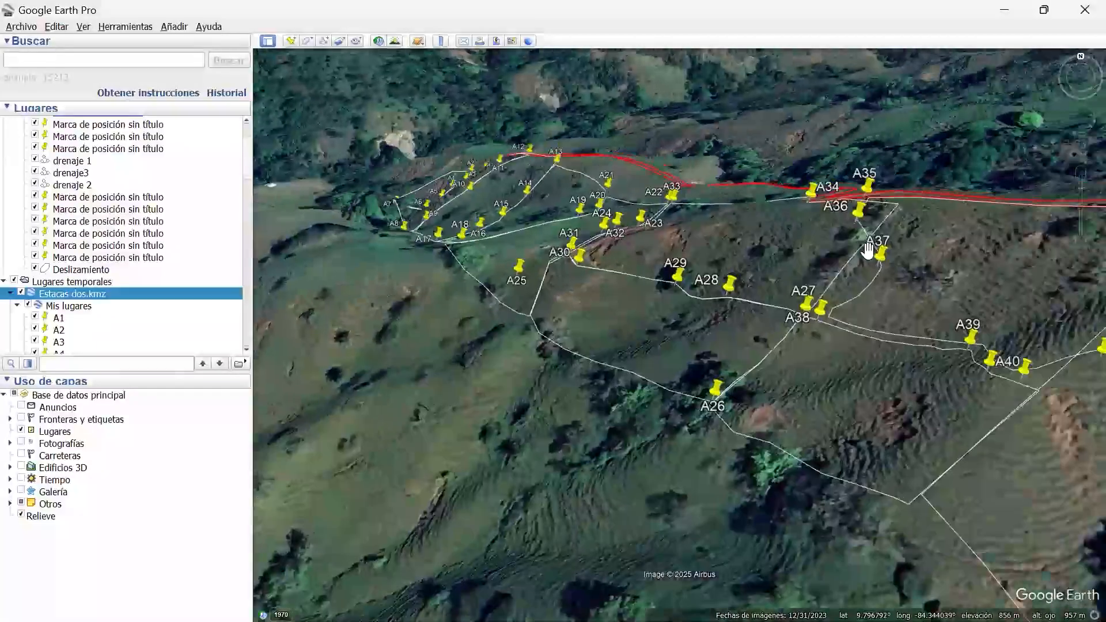
pyautogui.scroll(-2, 814, 321)
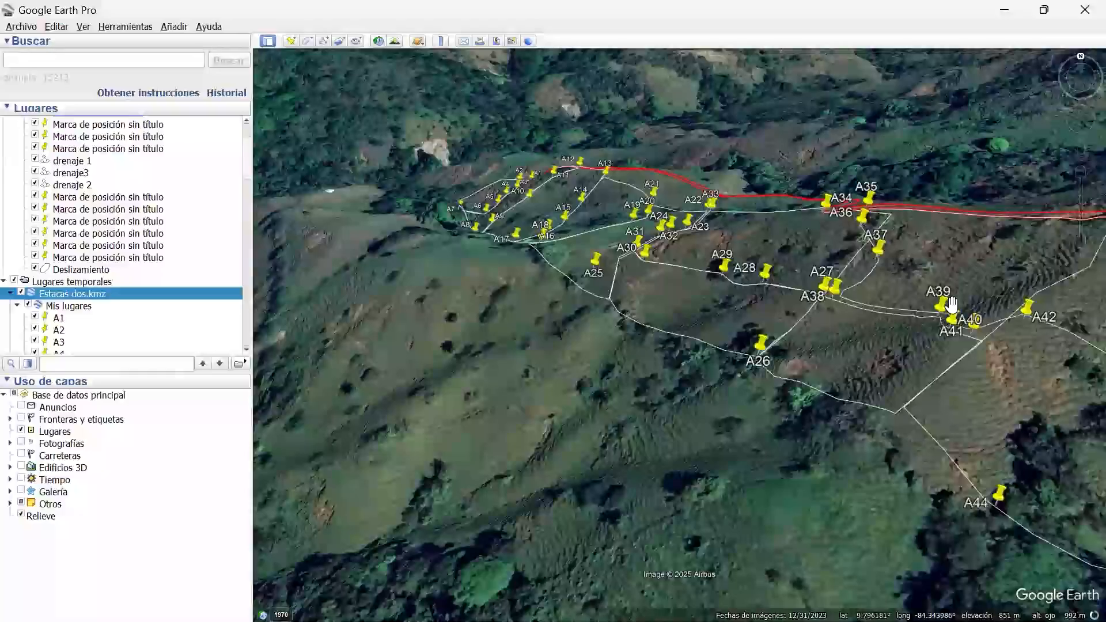
pyautogui.moveTo(950, 304); pyautogui.dragTo(883, 286)
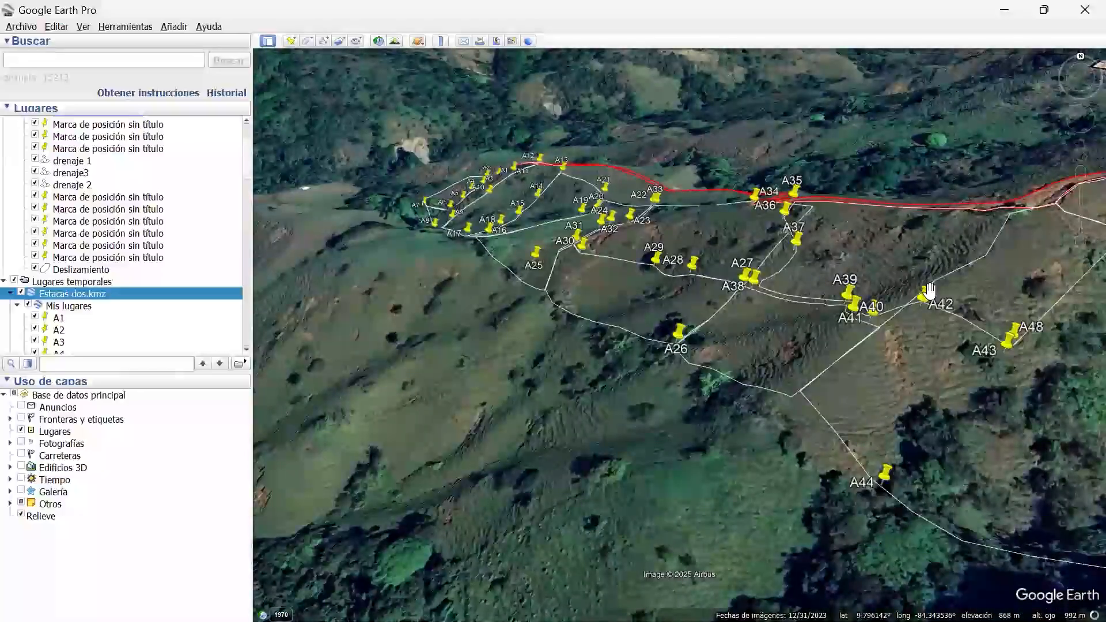
pyautogui.scroll(-1, 929, 292)
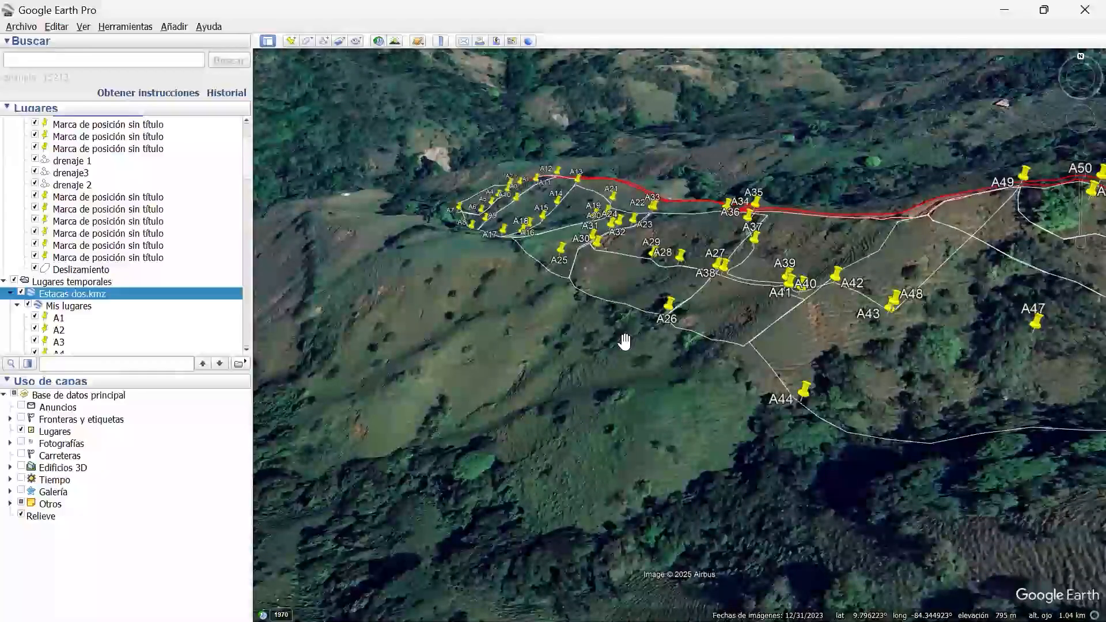
pyautogui.scroll(-1, 743, 436)
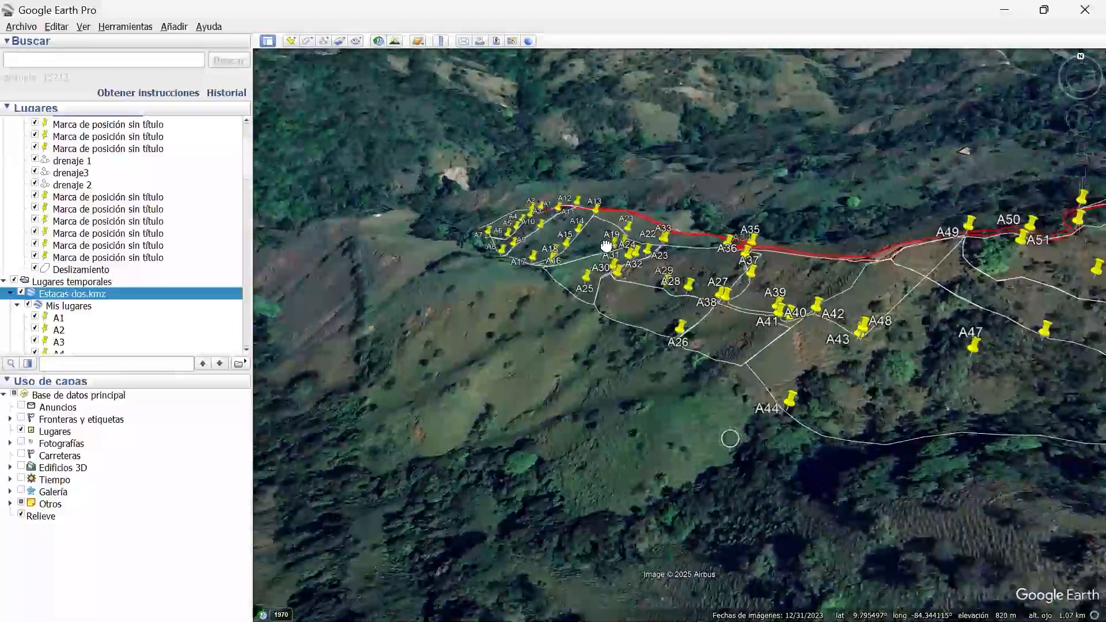
pyautogui.scroll(-1, 614, 249)
pyautogui.scroll(-1, 615, 255)
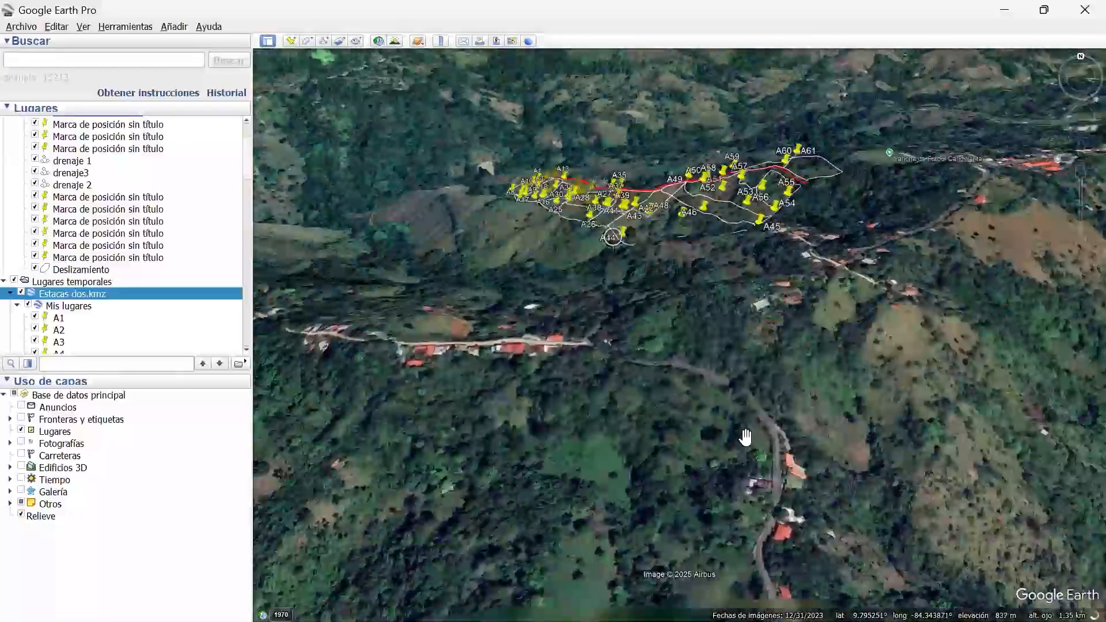
# Locate the second property to the west, where the Deslizamiento polygon outlines the bare landslide area.
pyautogui.scroll(-1, 726, 264)
pyautogui.scroll(-1, 727, 271)
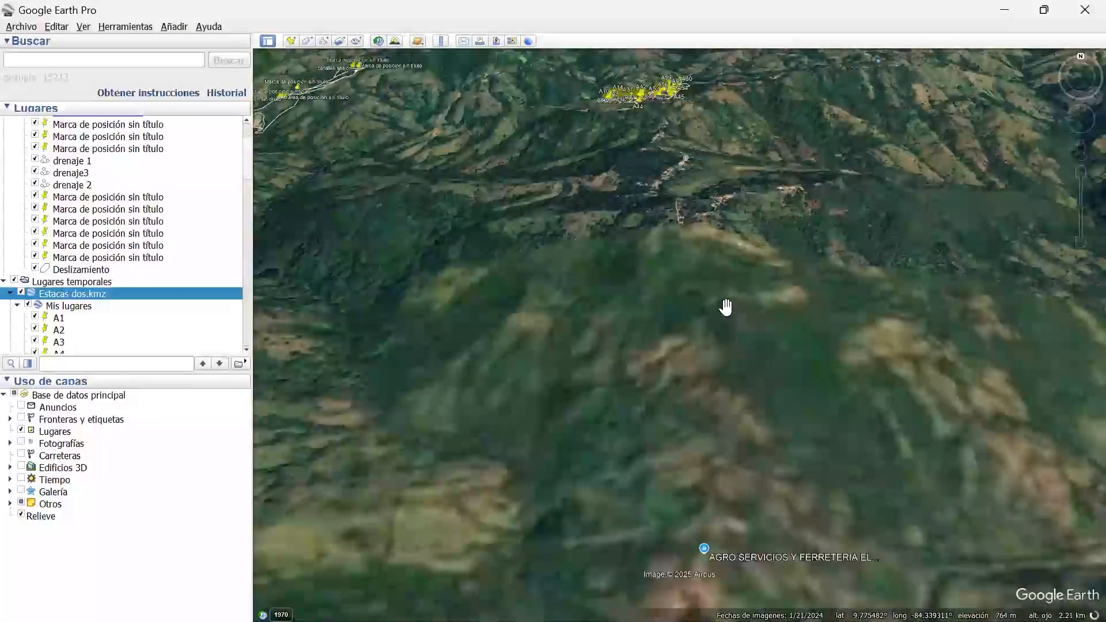
pyautogui.scroll(-1, 723, 306)
pyautogui.scroll(-1, 561, 189)
pyautogui.scroll(-1, 476, 225)
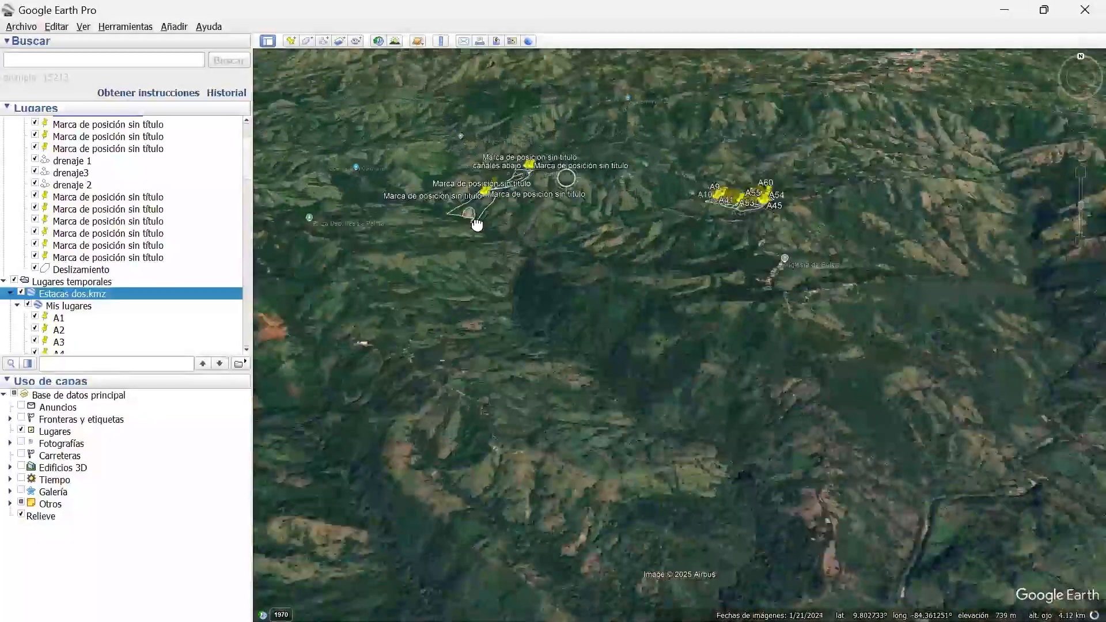
pyautogui.scroll(1, 610, 208)
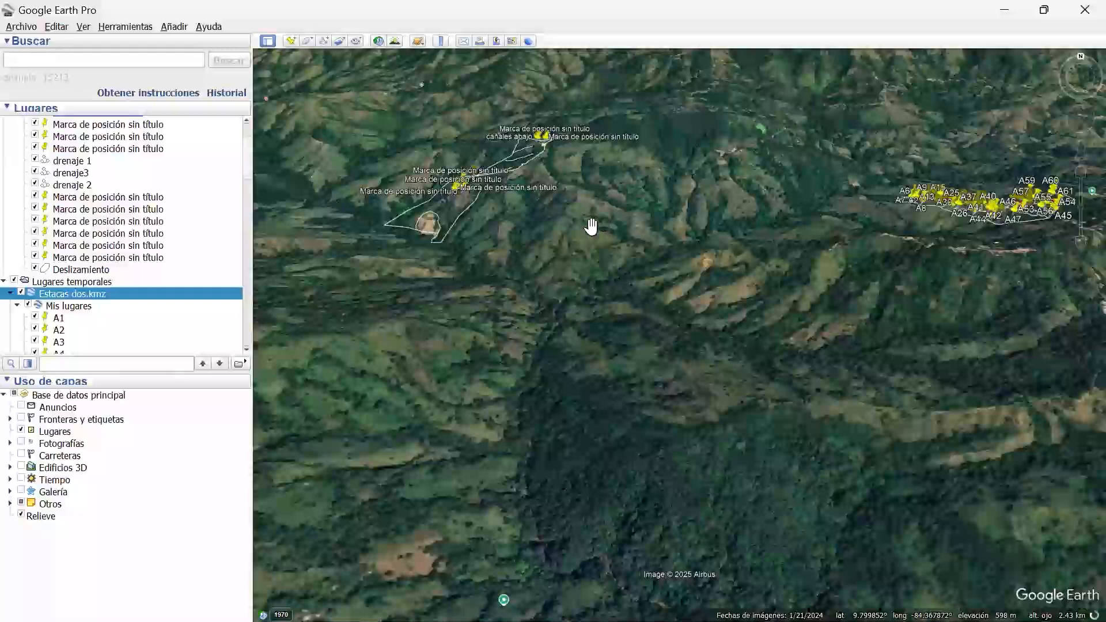
pyautogui.scroll(1, 593, 227)
pyautogui.scroll(1, 679, 248)
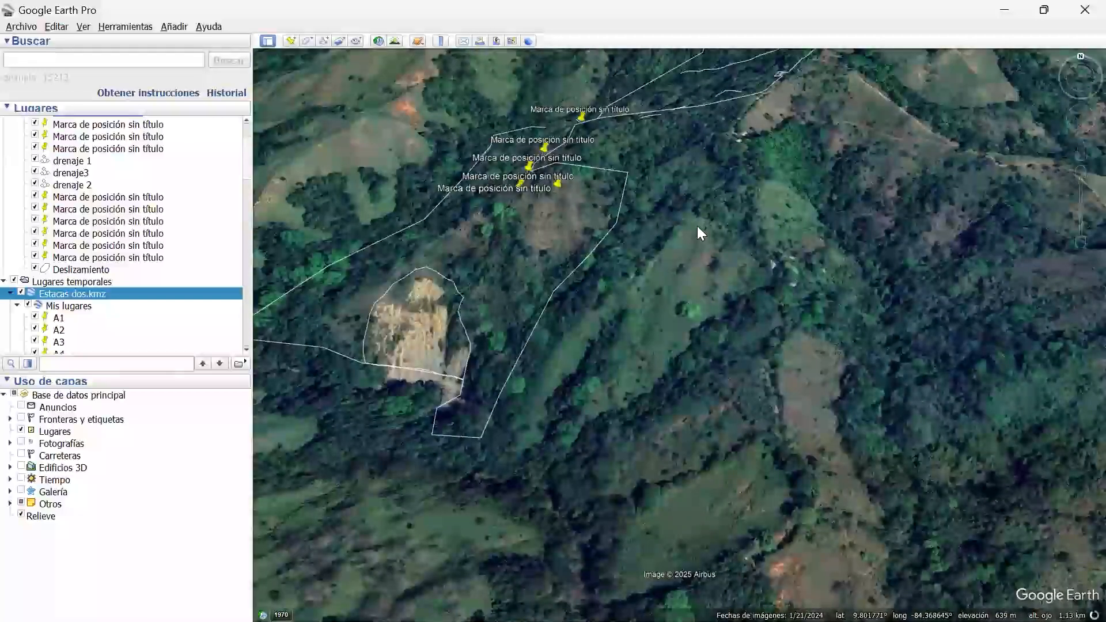
# Examine the second property's boundary, untitled placemarks, drainage lines and landslide from different angles.
pyautogui.scroll(1, 697, 226)
pyautogui.moveTo(698, 252); pyautogui.dragTo(768, 258)
pyautogui.scroll(-1, 925, 161)
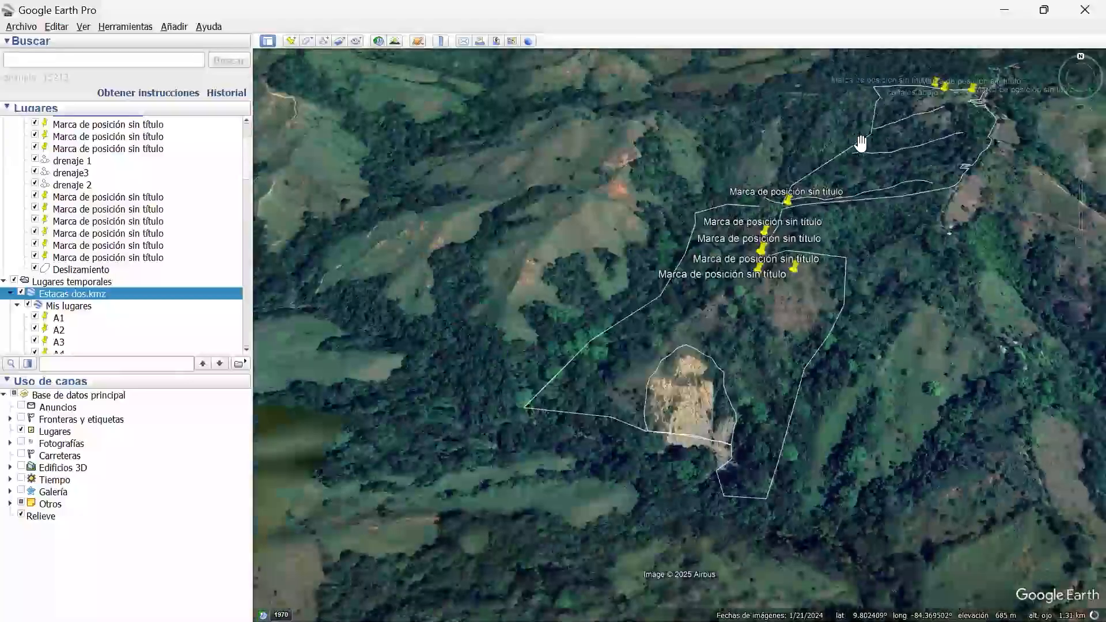
pyautogui.scroll(1, 951, 233)
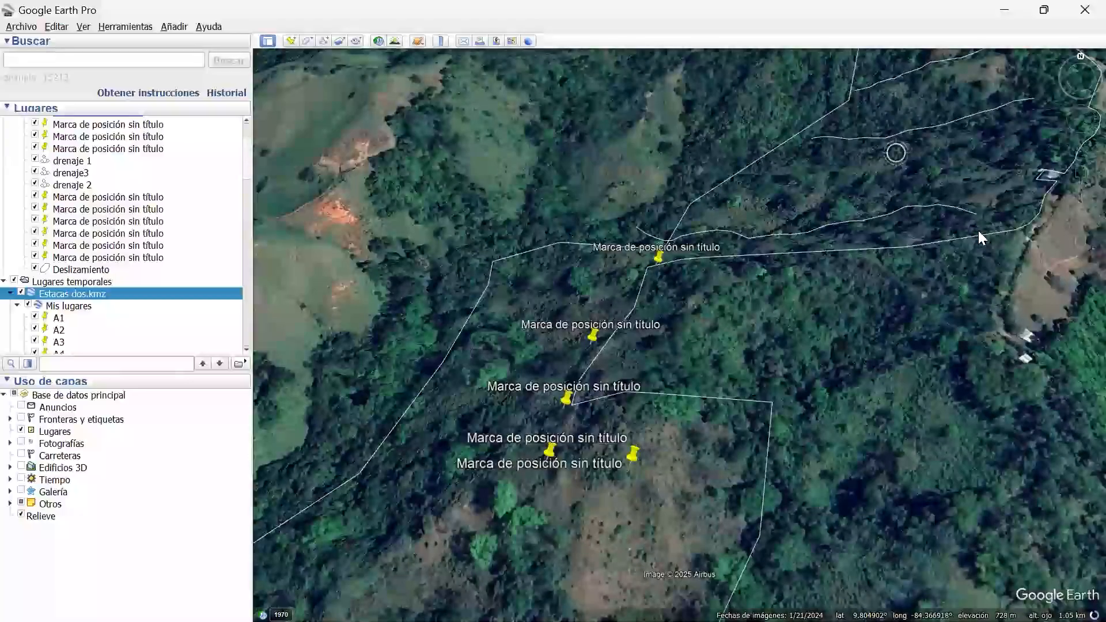
pyautogui.scroll(1, 950, 225)
pyautogui.moveTo(1069, 76)
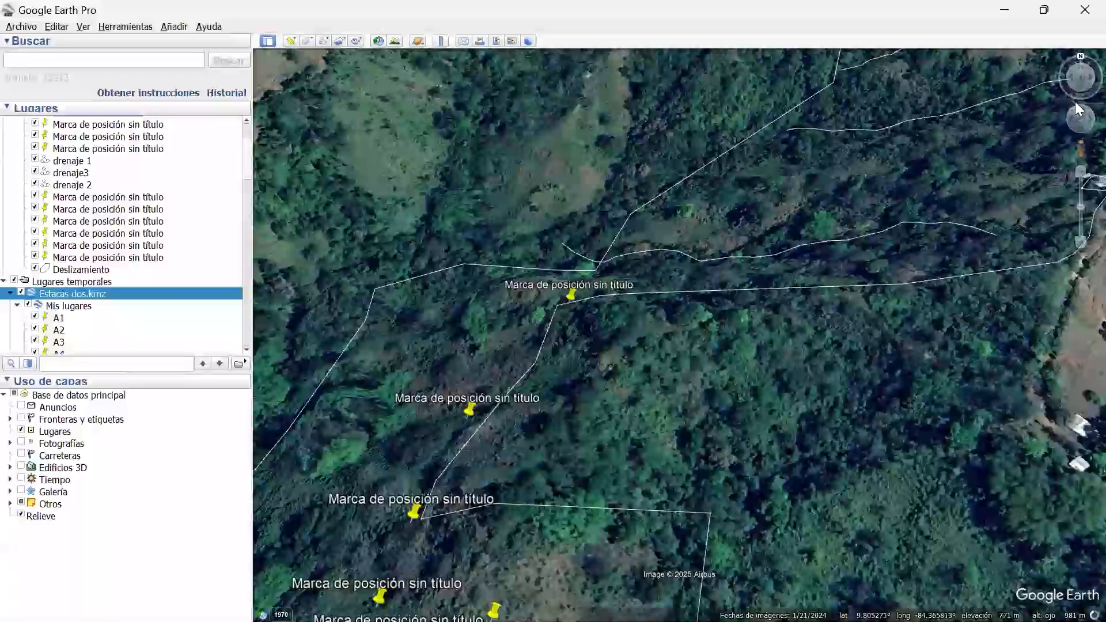
pyautogui.moveTo(471, 345); pyautogui.dragTo(486, 365, button='middle')
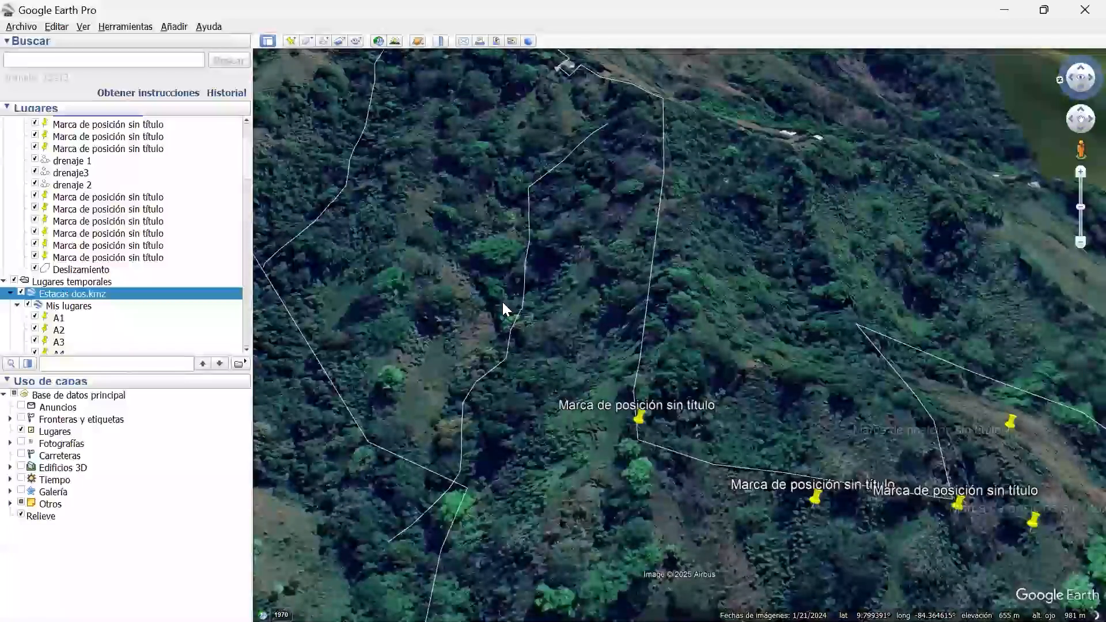
pyautogui.scroll(-2, 524, 242)
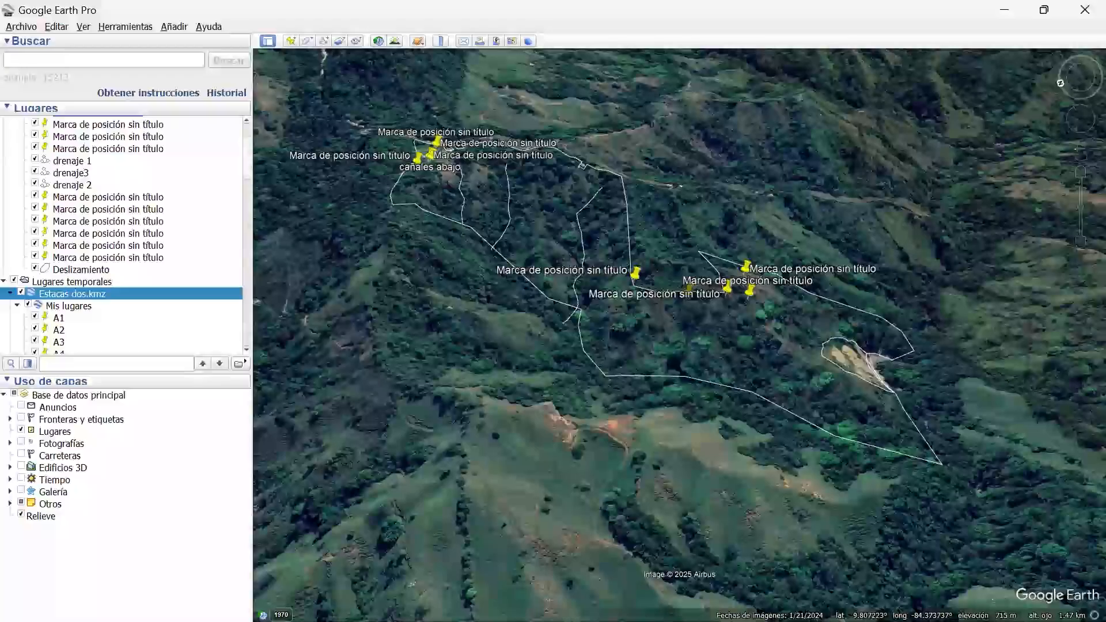
# Show the historical satellite imagery of the landslide property for April 2003.
pyautogui.moveTo(309, 595); pyautogui.dragTo(316, 580)
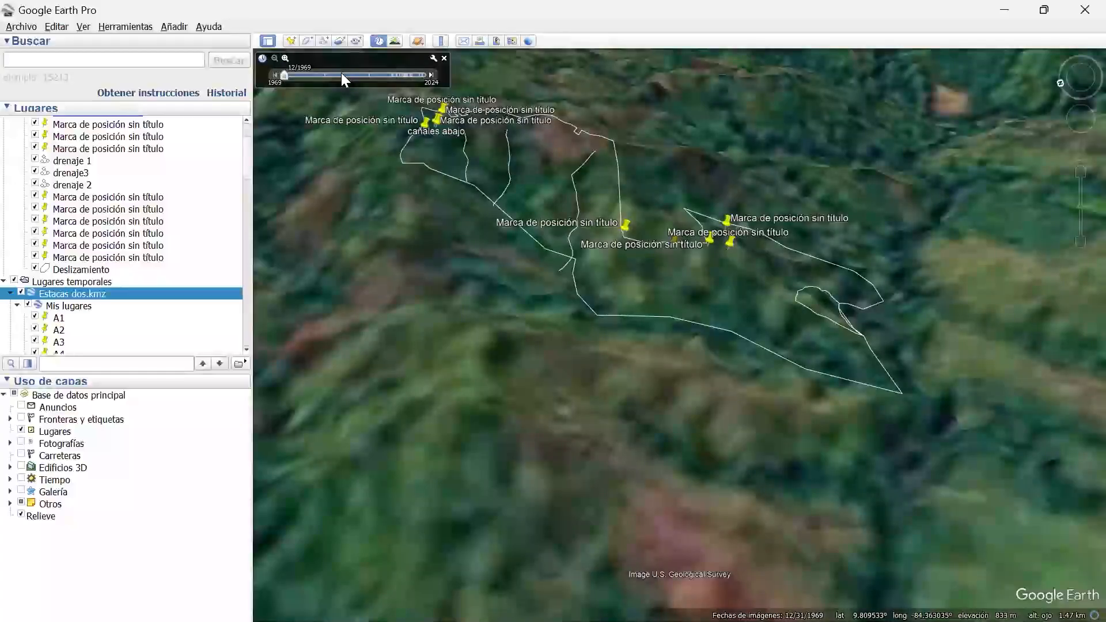
pyautogui.moveTo(286, 75); pyautogui.dragTo(325, 79)
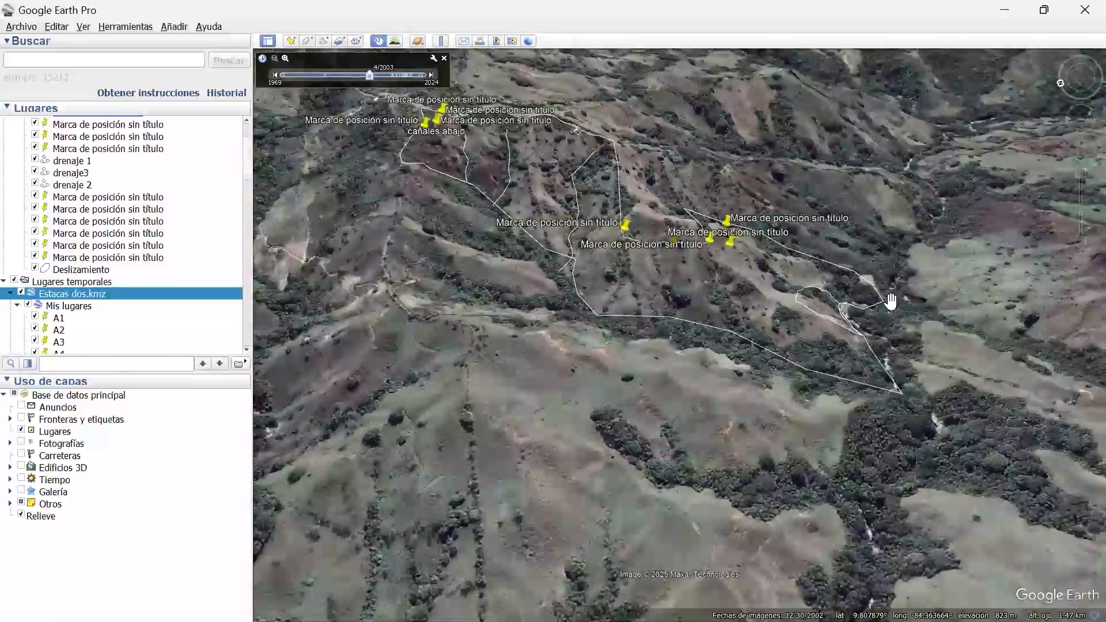
# Examine the 2003 vegetation cover inside the property boundary, along the drainage lines and around the landslide outline and stream.
pyautogui.moveTo(755, 287); pyautogui.dragTo(740, 331)
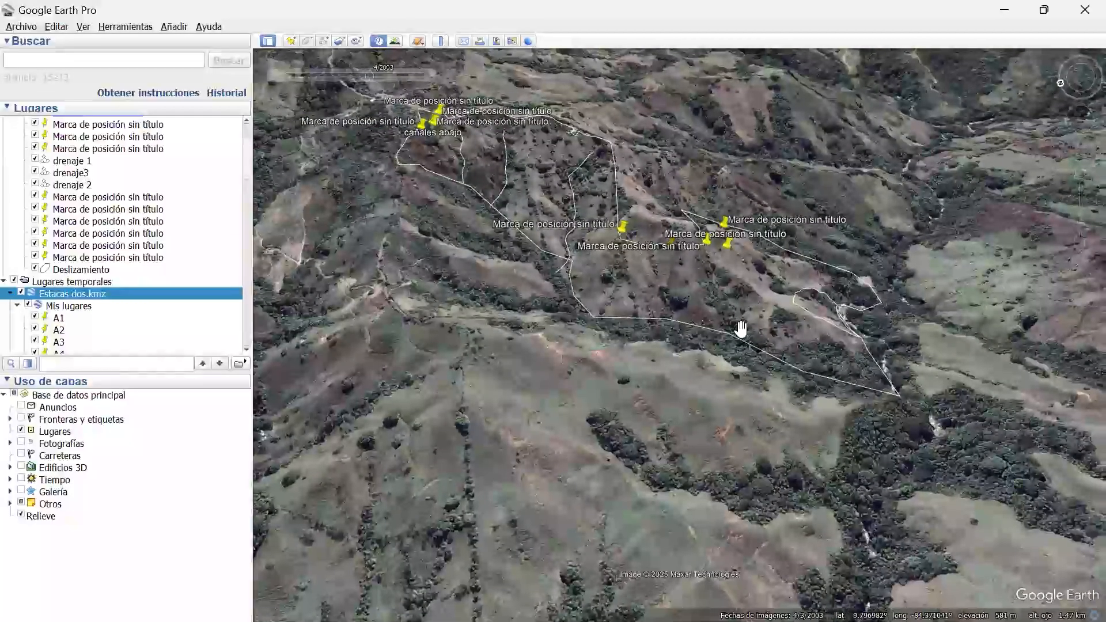
pyautogui.scroll(-2, 827, 281)
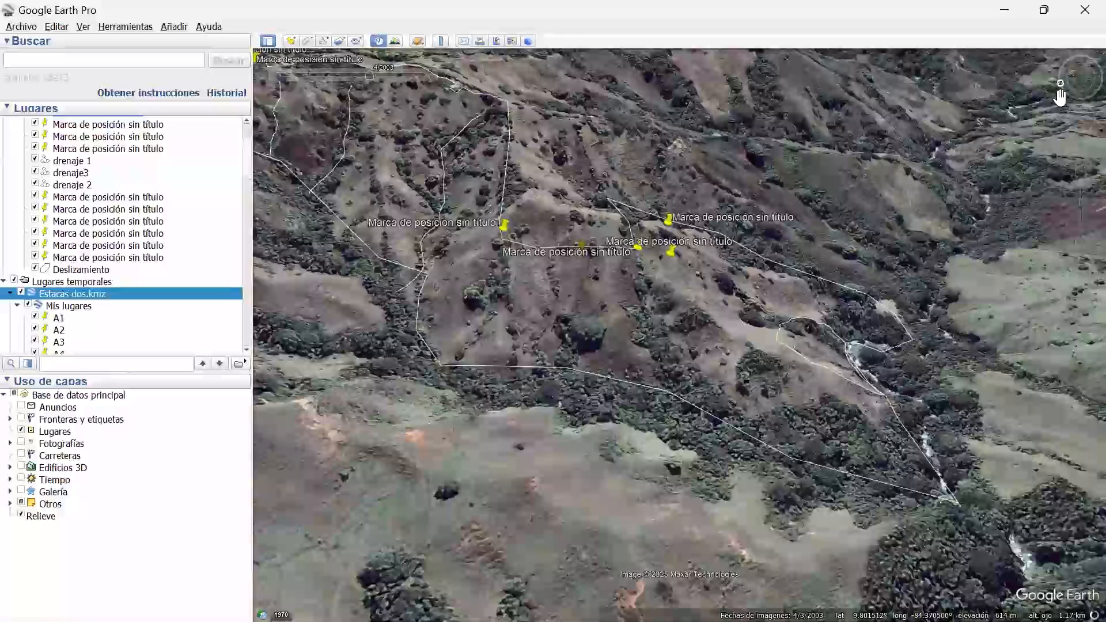
pyautogui.click(1086, 78)
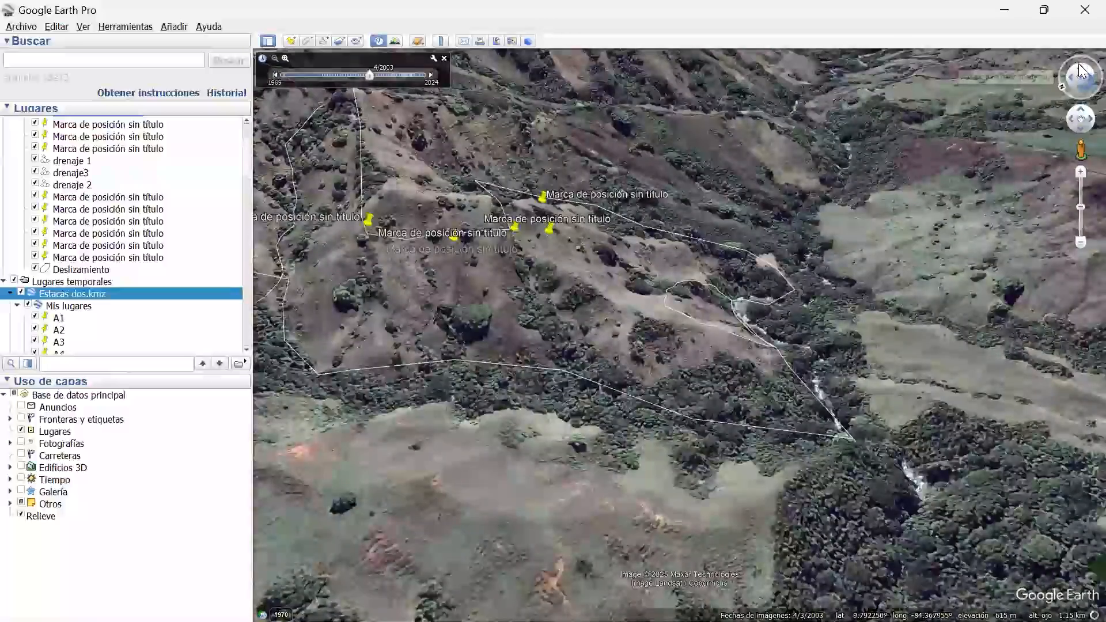
pyautogui.keyDown('ctrl'); pyautogui.scroll(-3, 693, 341); pyautogui.keyUp('ctrl')
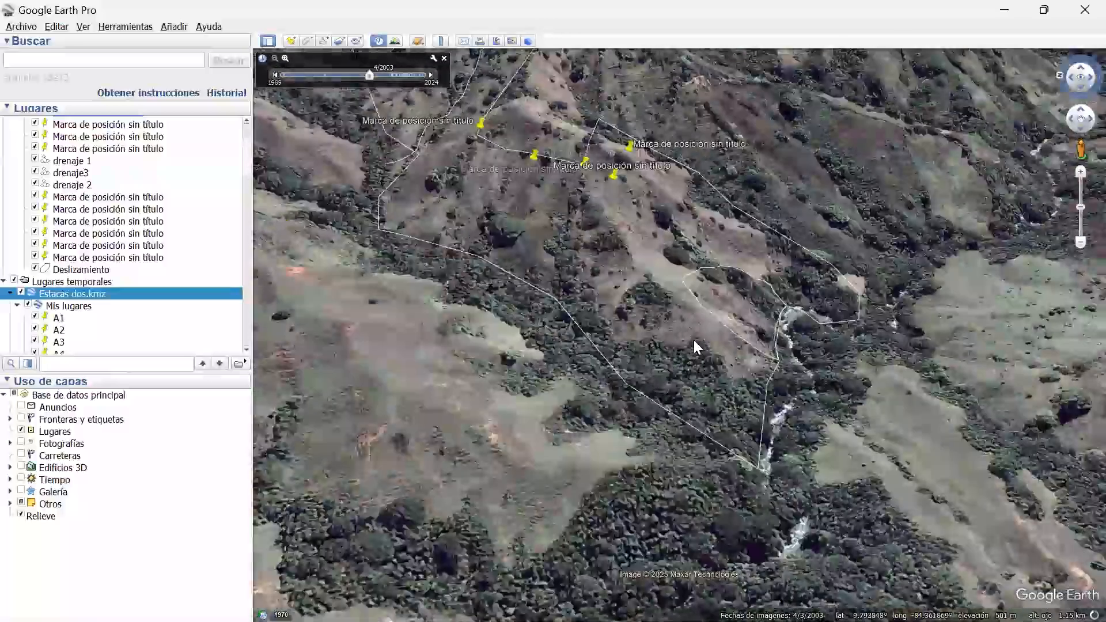
pyautogui.scroll(3, 596, 250)
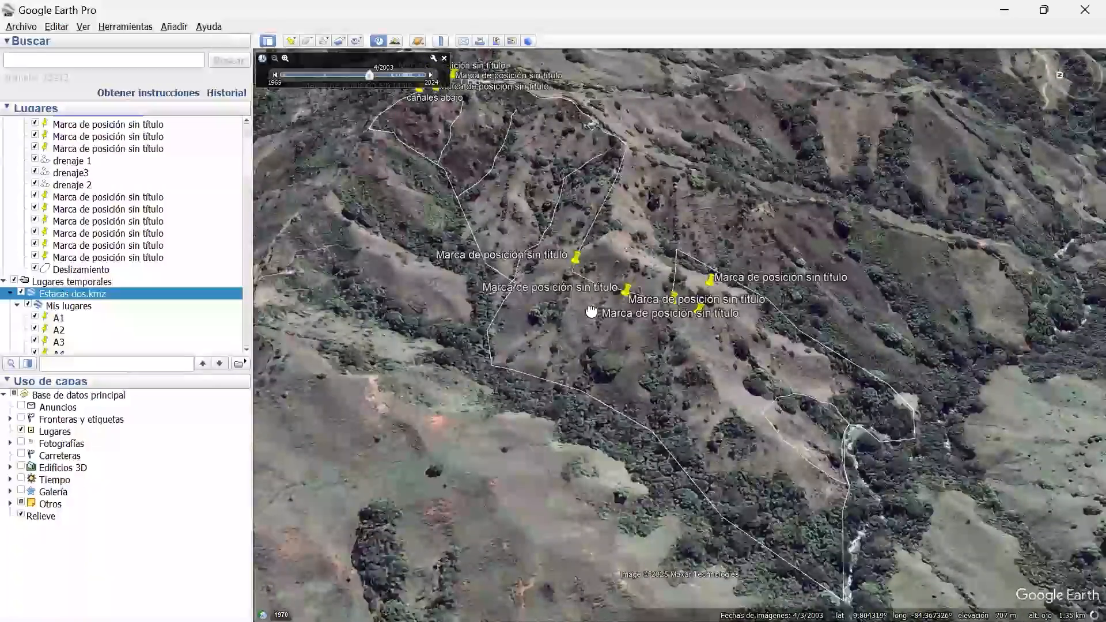
pyautogui.moveTo(541, 183); pyautogui.dragTo(580, 214)
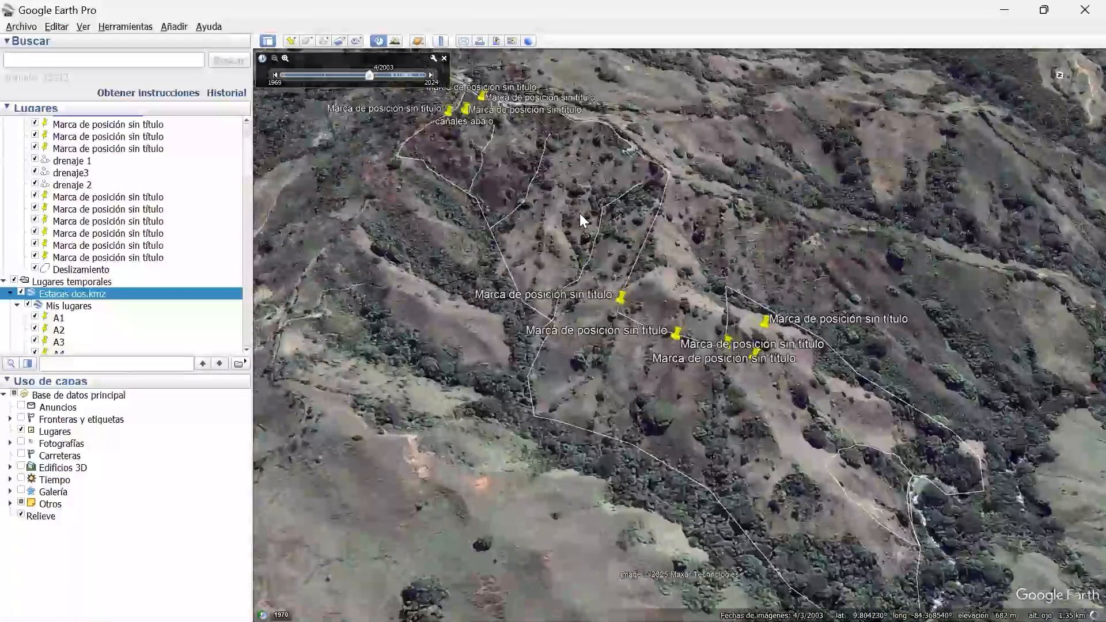
pyautogui.scroll(1, 543, 110)
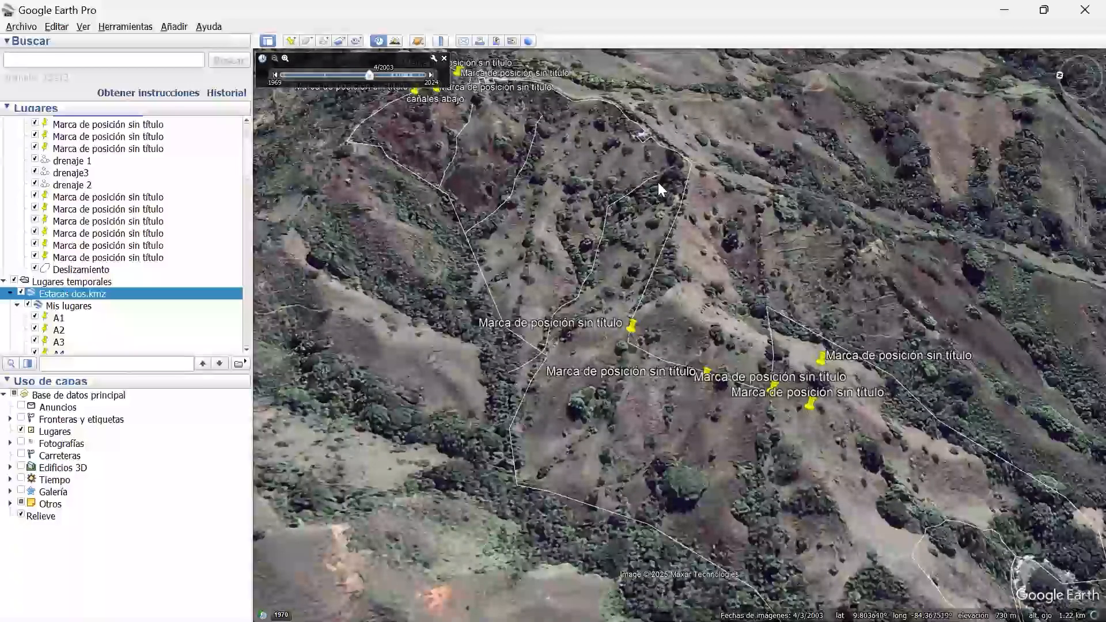
pyautogui.moveTo(641, 346); pyautogui.dragTo(594, 256)
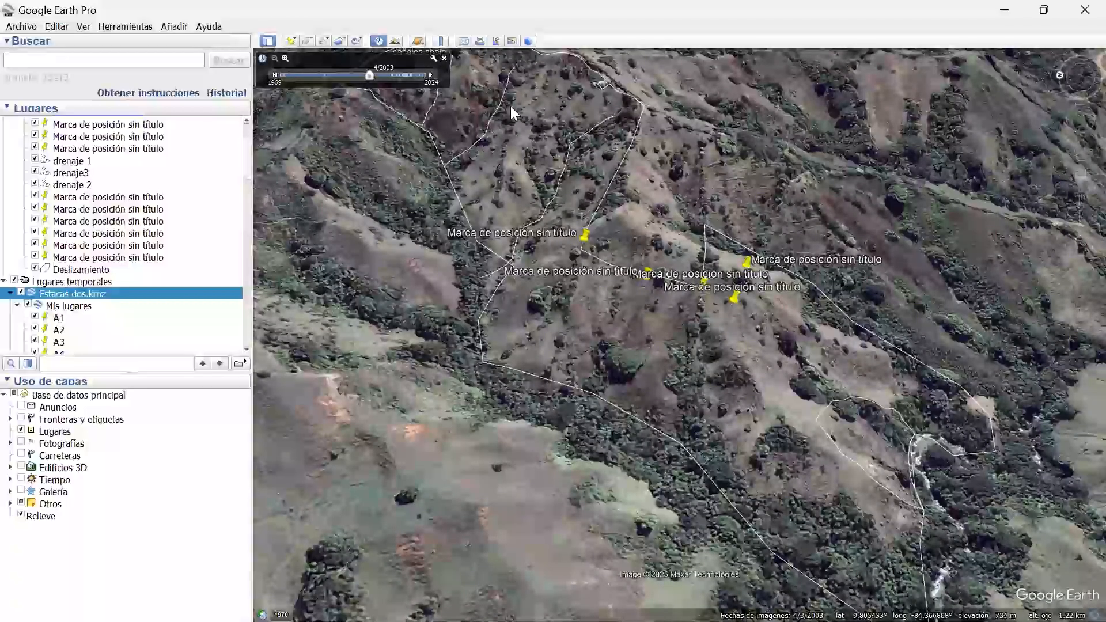
pyautogui.moveTo(510, 106); pyautogui.dragTo(504, 146)
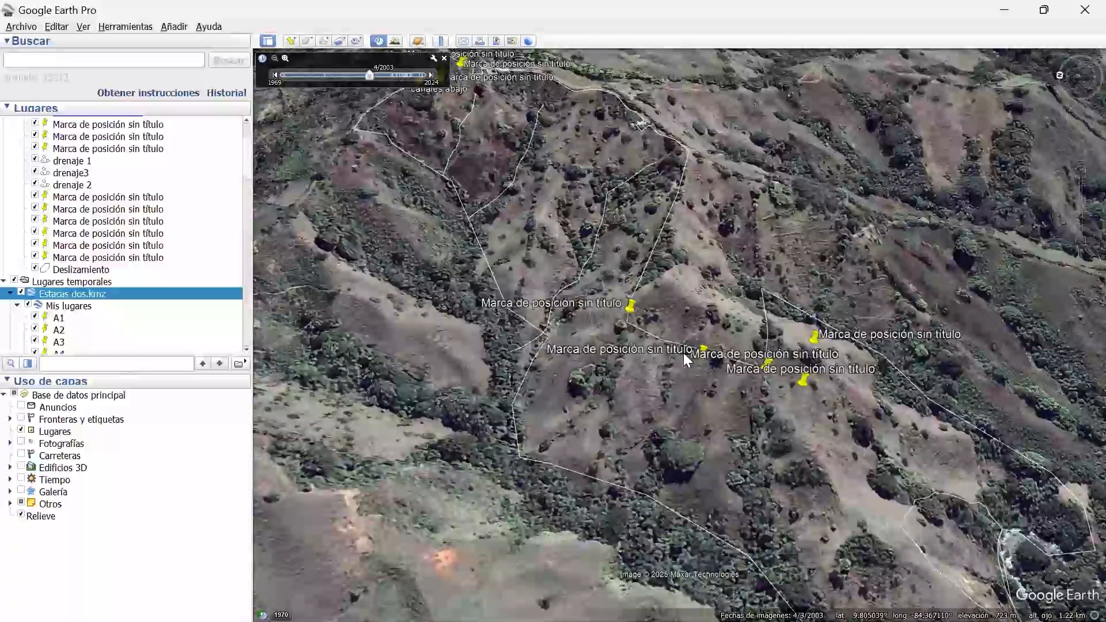
pyautogui.moveTo(602, 292); pyautogui.dragTo(549, 233)
pyautogui.moveTo(790, 424); pyautogui.dragTo(705, 354)
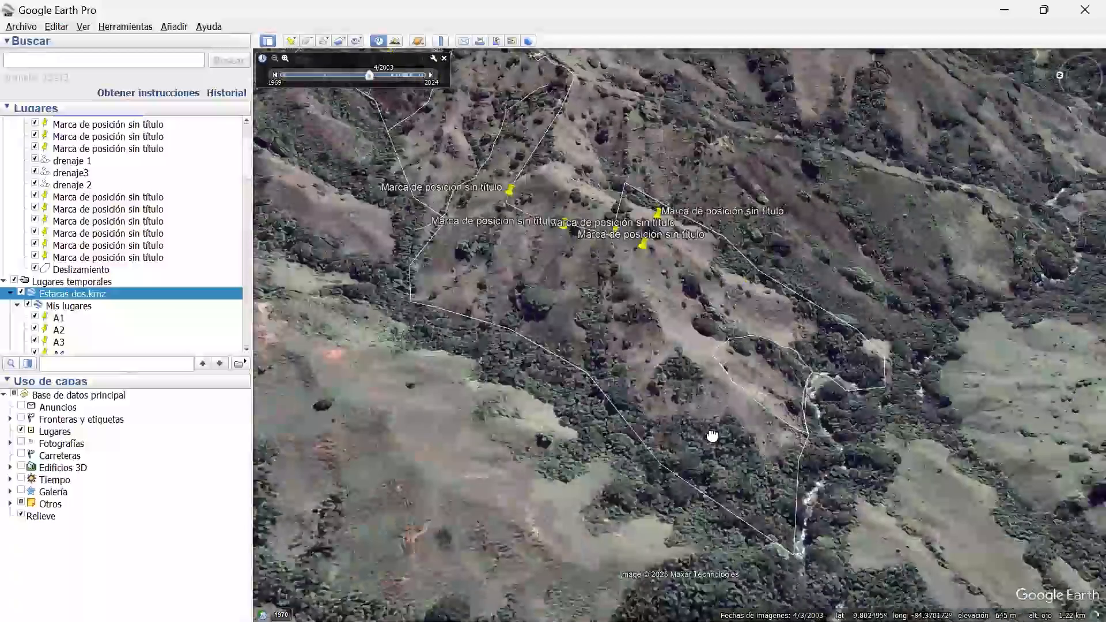
pyautogui.moveTo(729, 446); pyautogui.dragTo(660, 454)
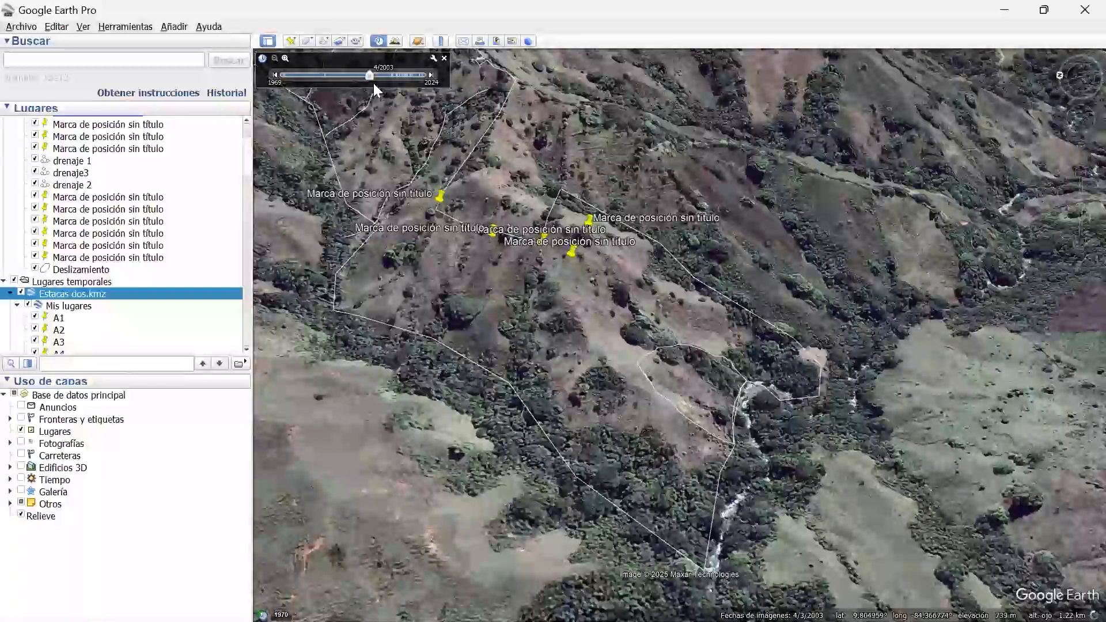
# Set the historical imagery date to January 2024 and examine the tree cover and landslide within the property boundary.
pyautogui.moveTo(368, 76); pyautogui.dragTo(415, 76)
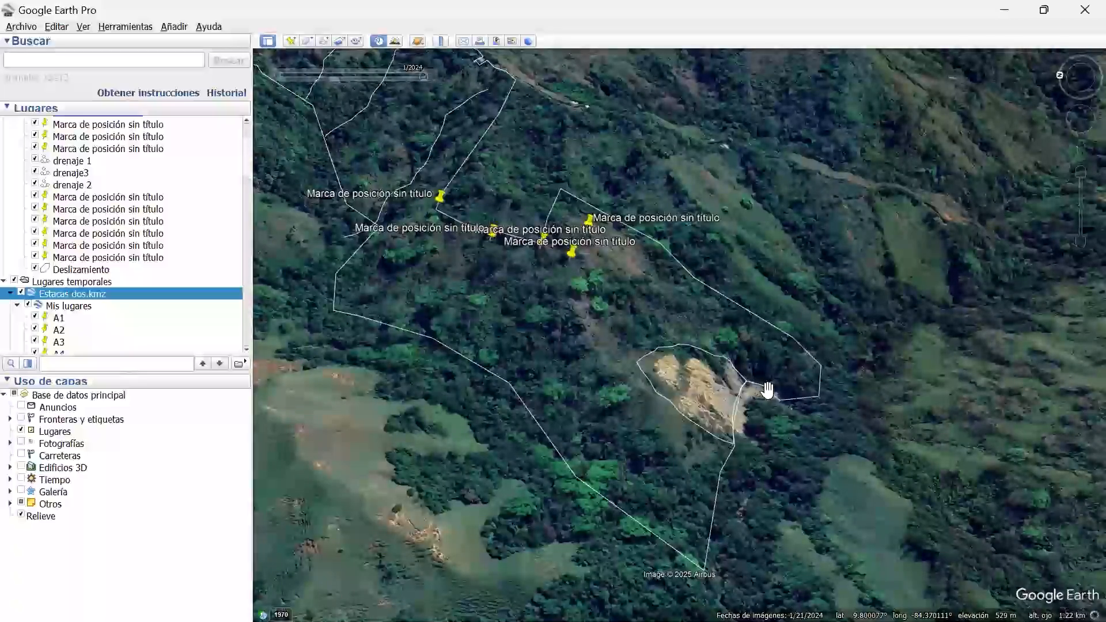
pyautogui.moveTo(633, 367); pyautogui.dragTo(645, 374)
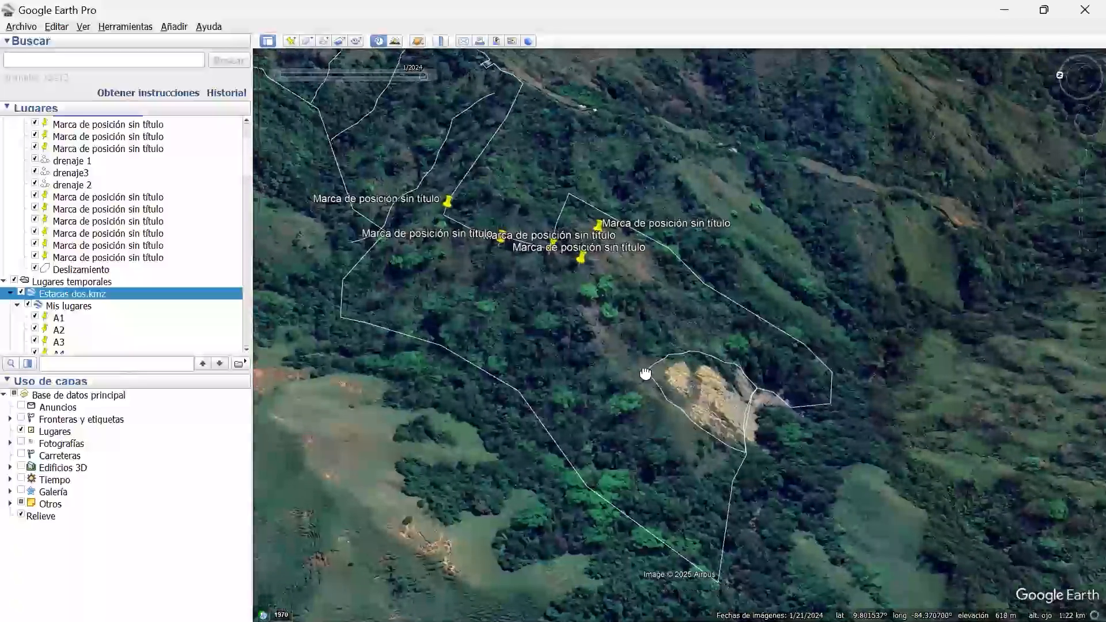
pyautogui.moveTo(572, 338); pyautogui.dragTo(649, 350)
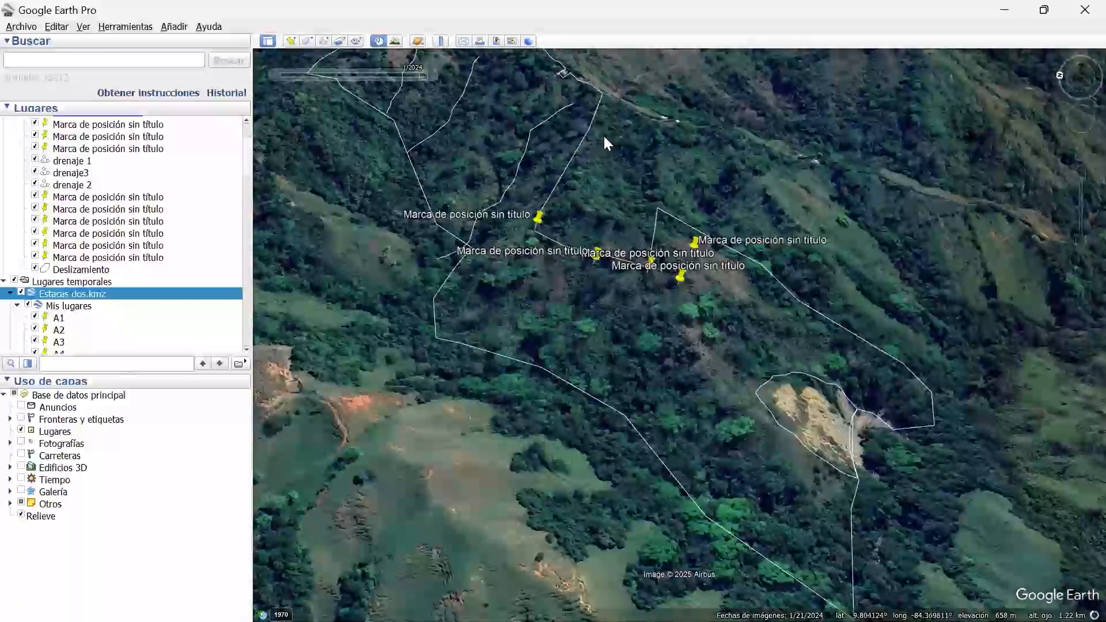
pyautogui.moveTo(497, 79); pyautogui.dragTo(590, 137)
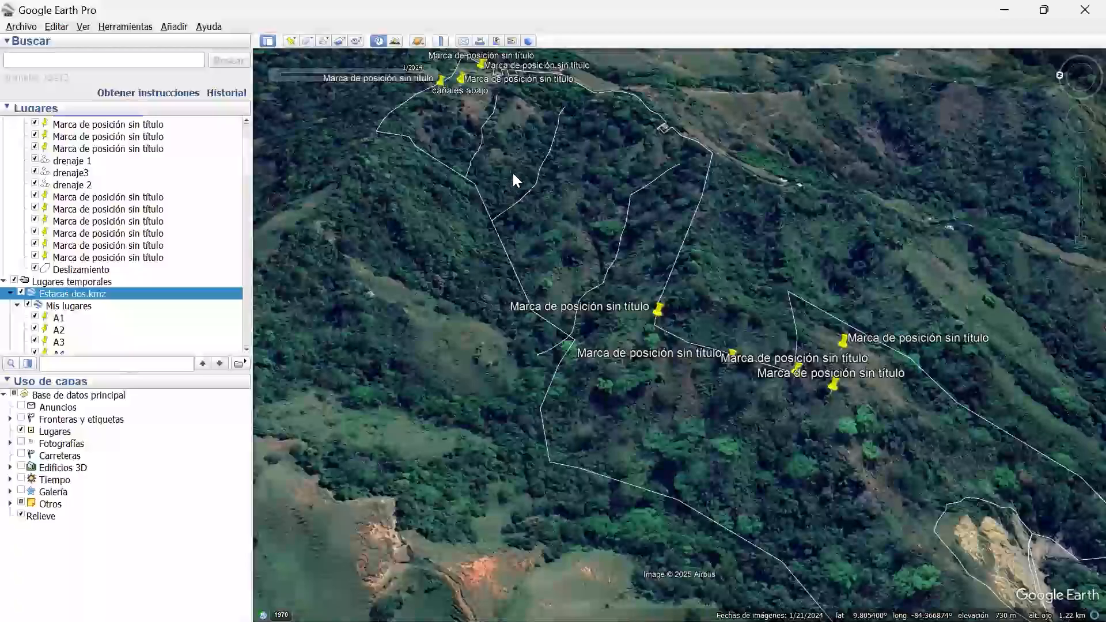
# Examine the tree cover, drainage lines, placemarks and landslide on the property from closer and wider views.
pyautogui.press('Up')
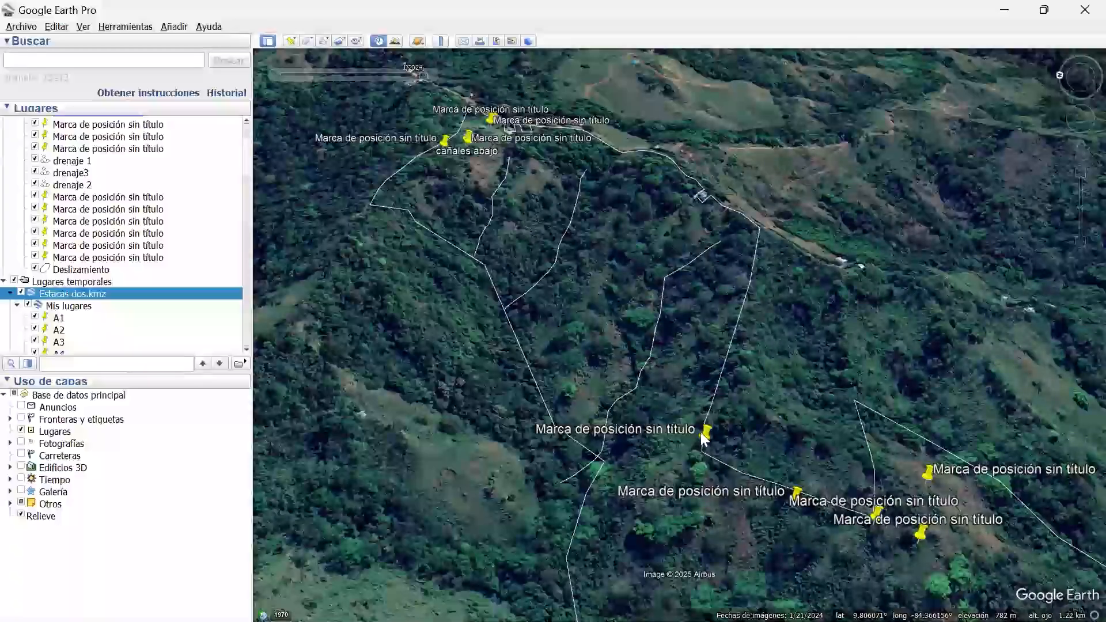
pyautogui.moveTo(802, 461); pyautogui.dragTo(752, 340)
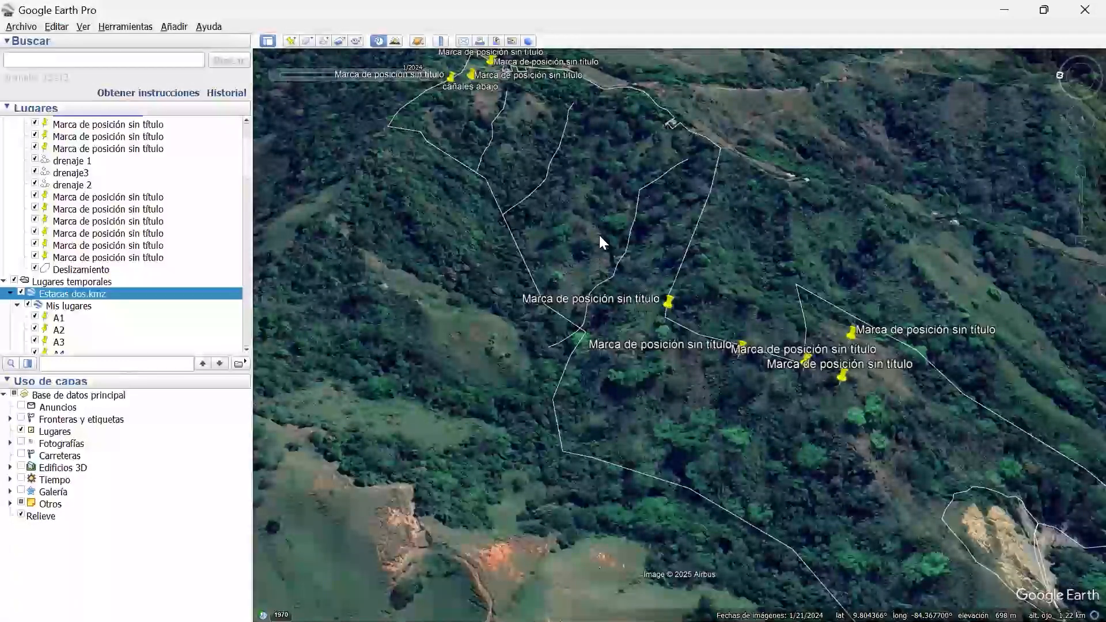
pyautogui.moveTo(612, 258); pyautogui.dragTo(581, 327)
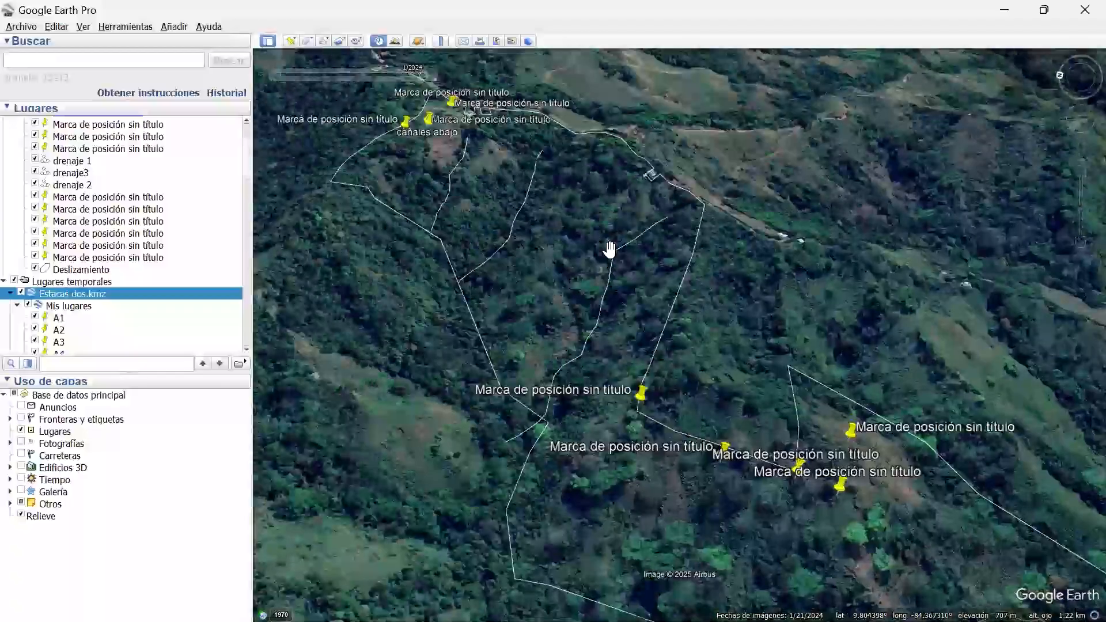
pyautogui.scroll(-2, 769, 406)
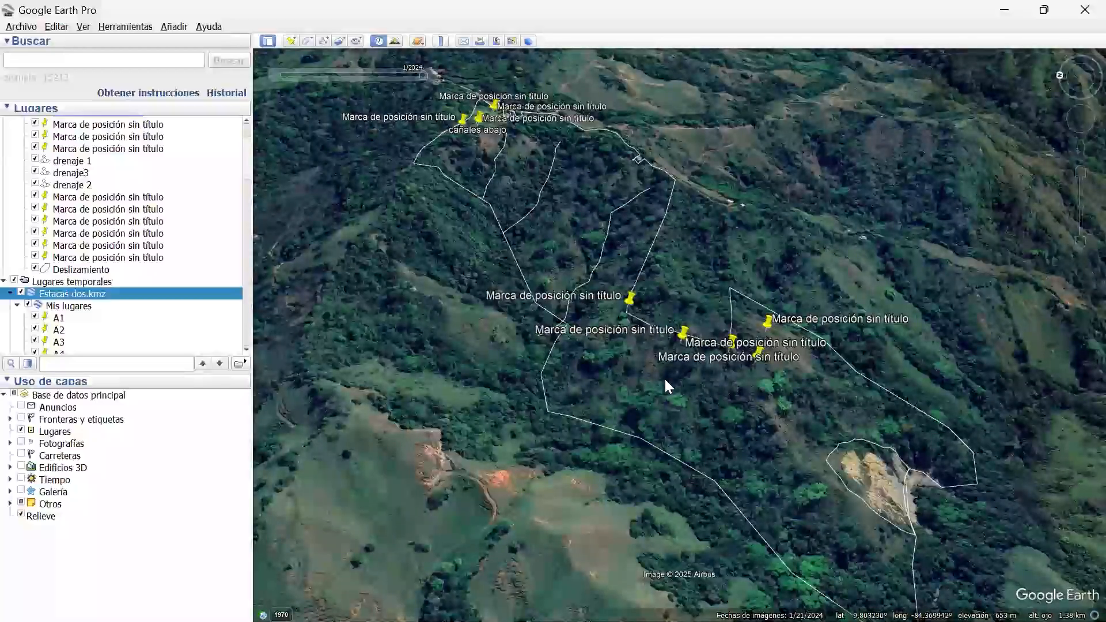
pyautogui.scroll(-1, 602, 242)
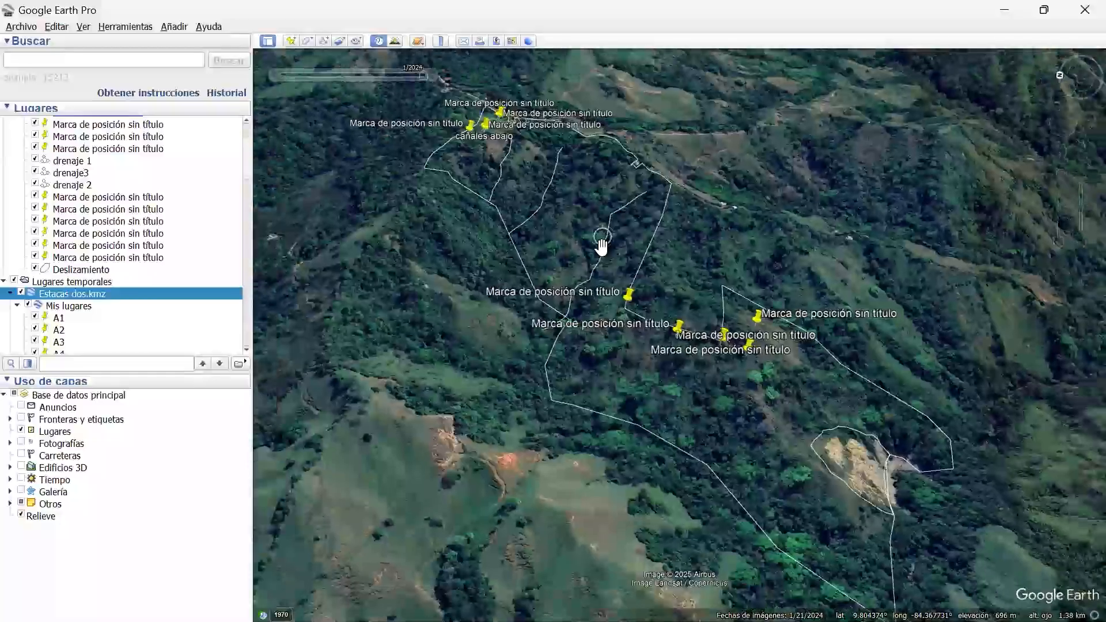
pyautogui.scroll(-1, 564, 277)
pyautogui.scroll(-1, 481, 261)
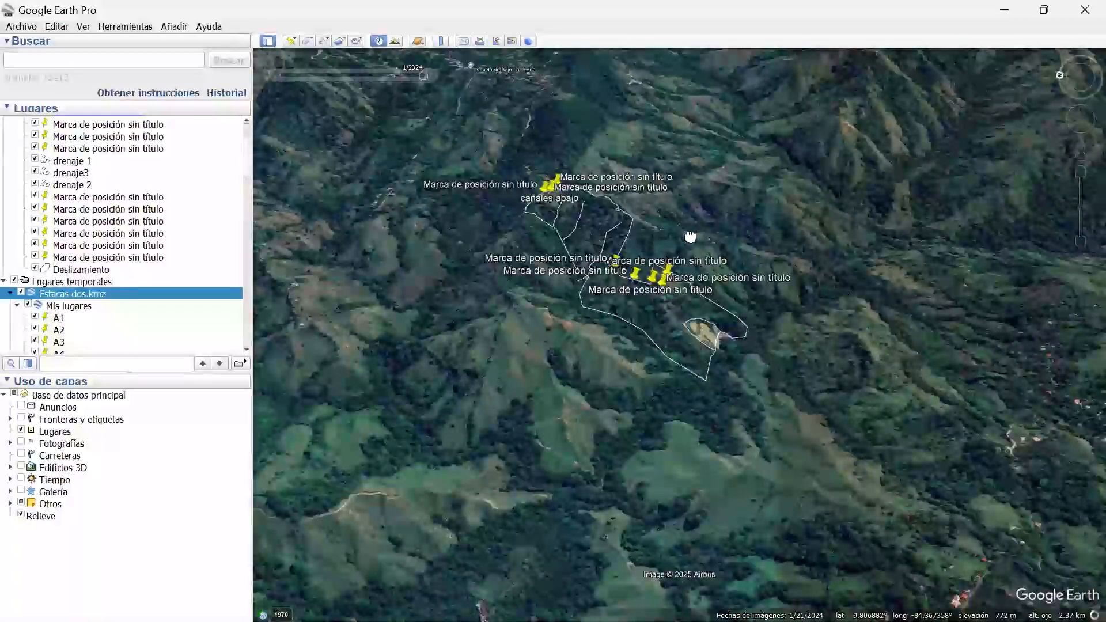
# Go to the farm with stakes A1 to A61 and open a print layout showing all of its stakes.
pyautogui.moveTo(689, 237); pyautogui.dragTo(799, 374)
pyautogui.scroll(2, 753, 173)
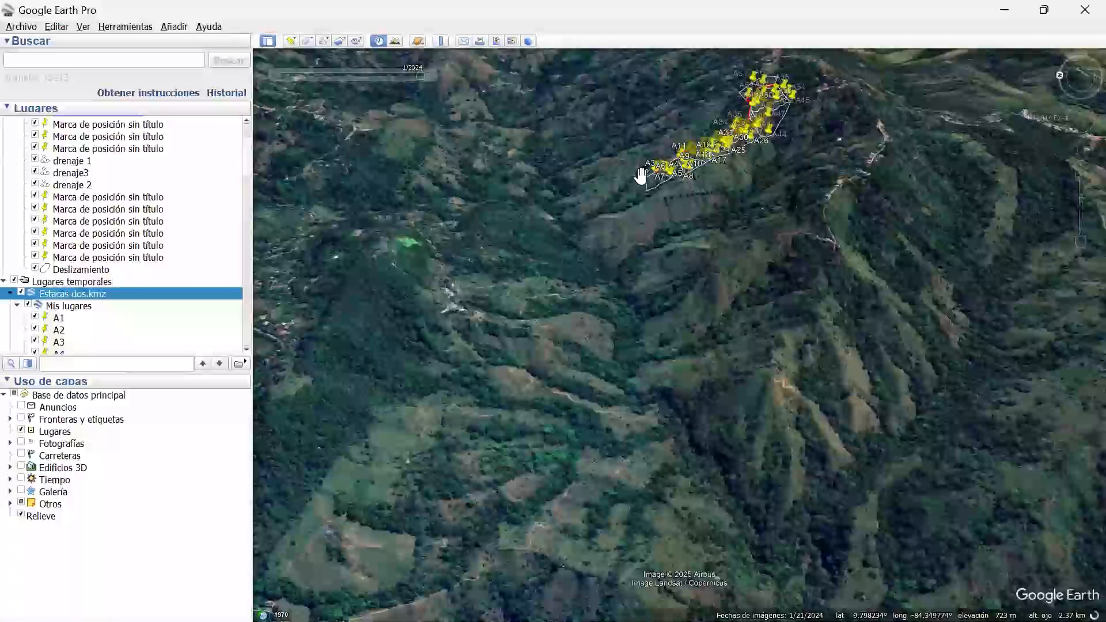
pyautogui.scroll(2, 662, 161)
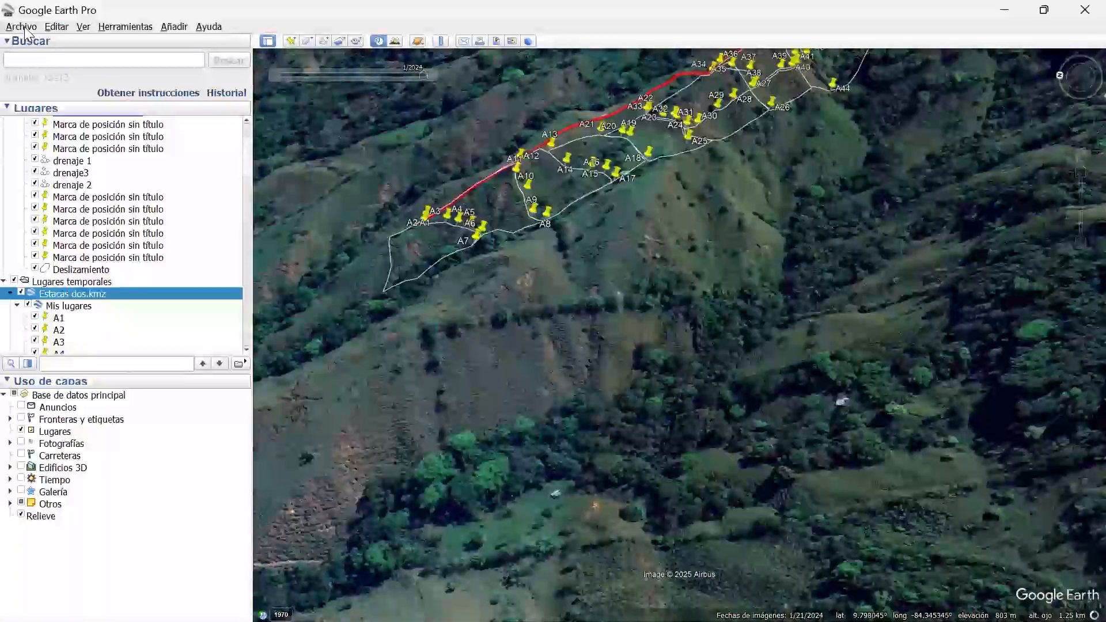
pyautogui.hotkey('alt', 'a')
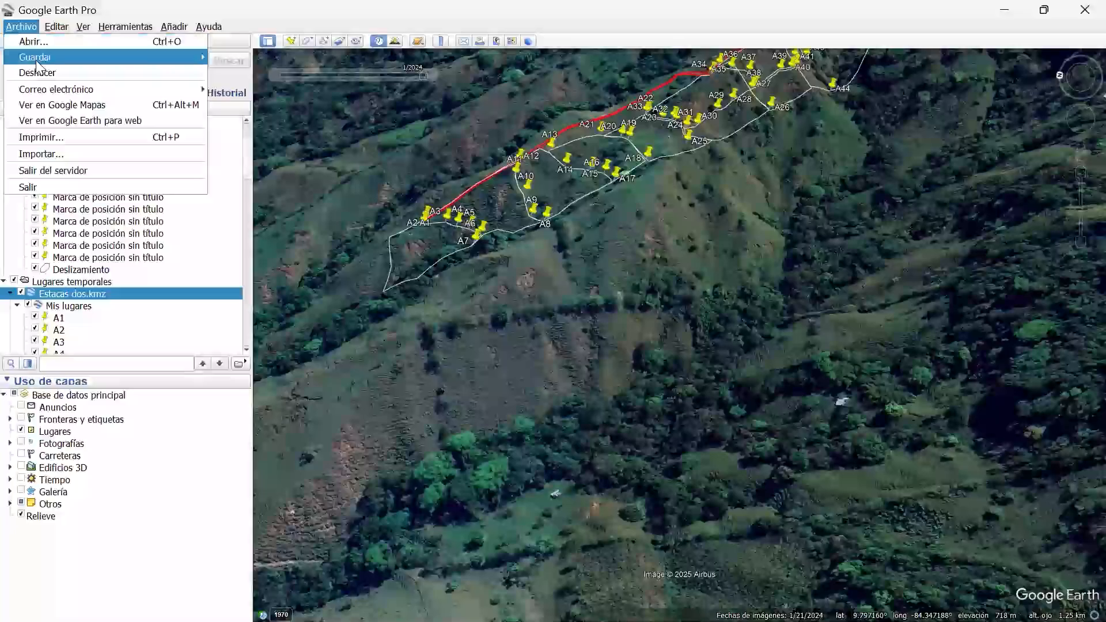
pyautogui.moveTo(98, 90)
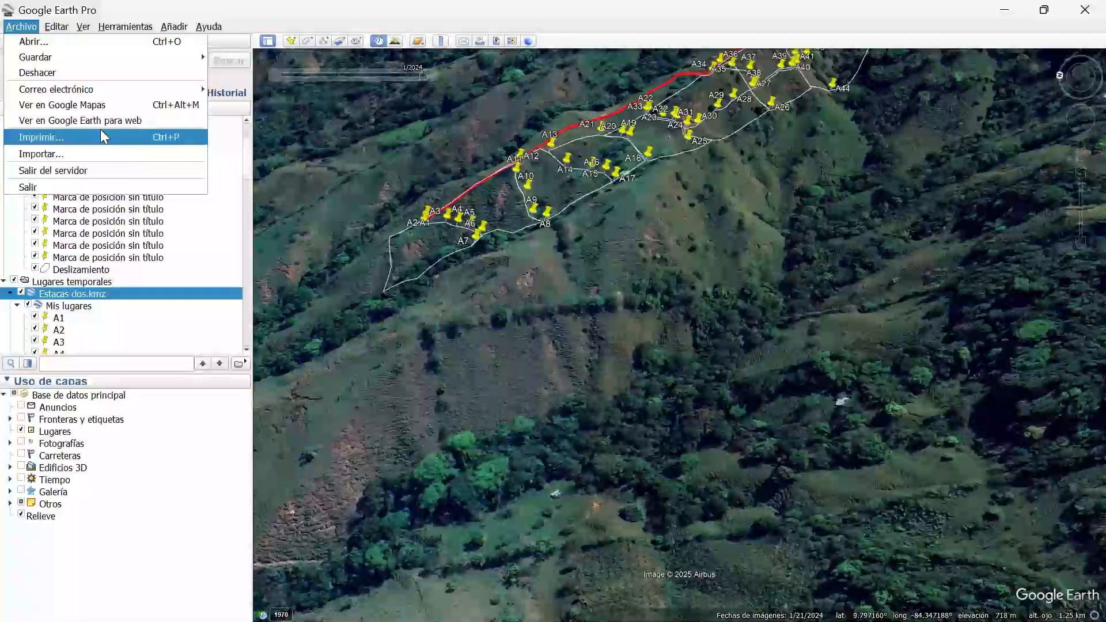
pyautogui.click(521, 137)
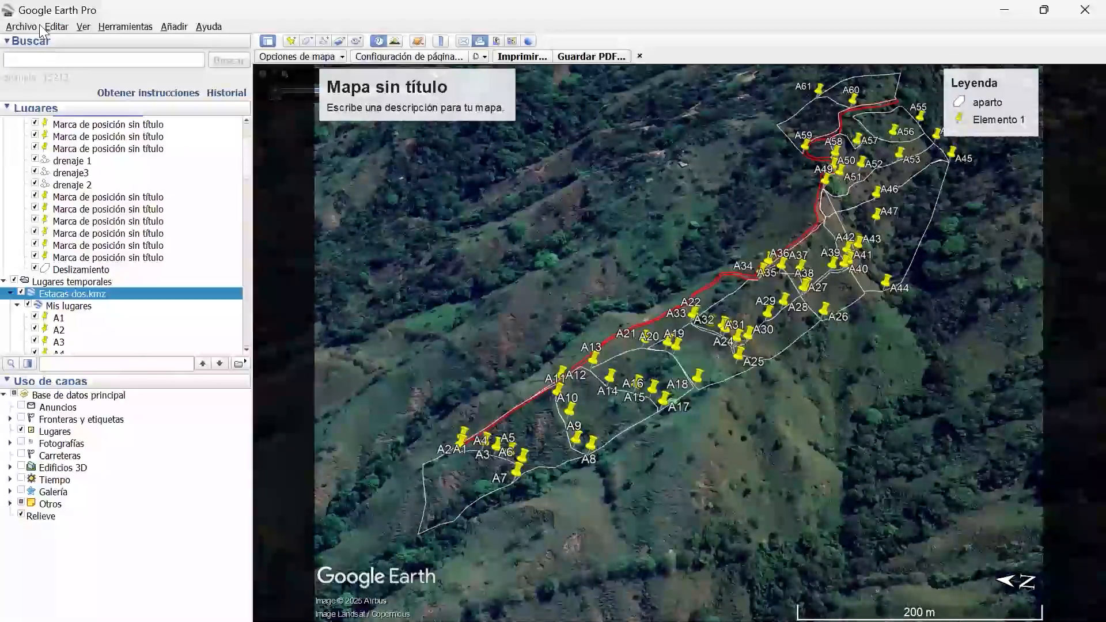
# Set the latitude/longitude display to decimal degrees in the program options and accept.
pyautogui.click(60, 29)
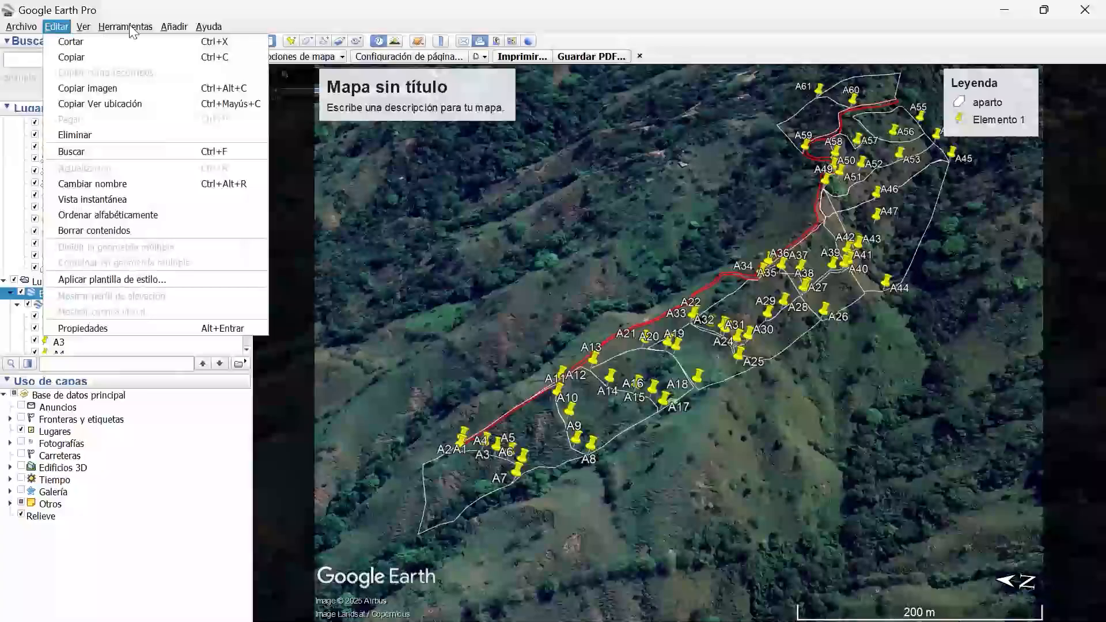
pyautogui.moveTo(129, 27)
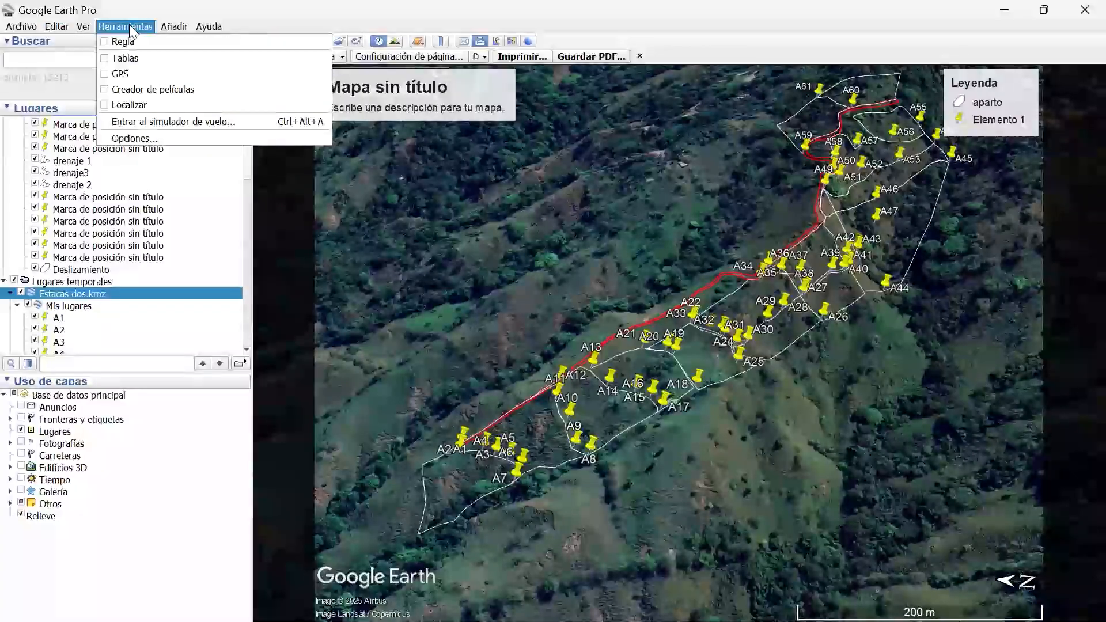
pyautogui.click(140, 139)
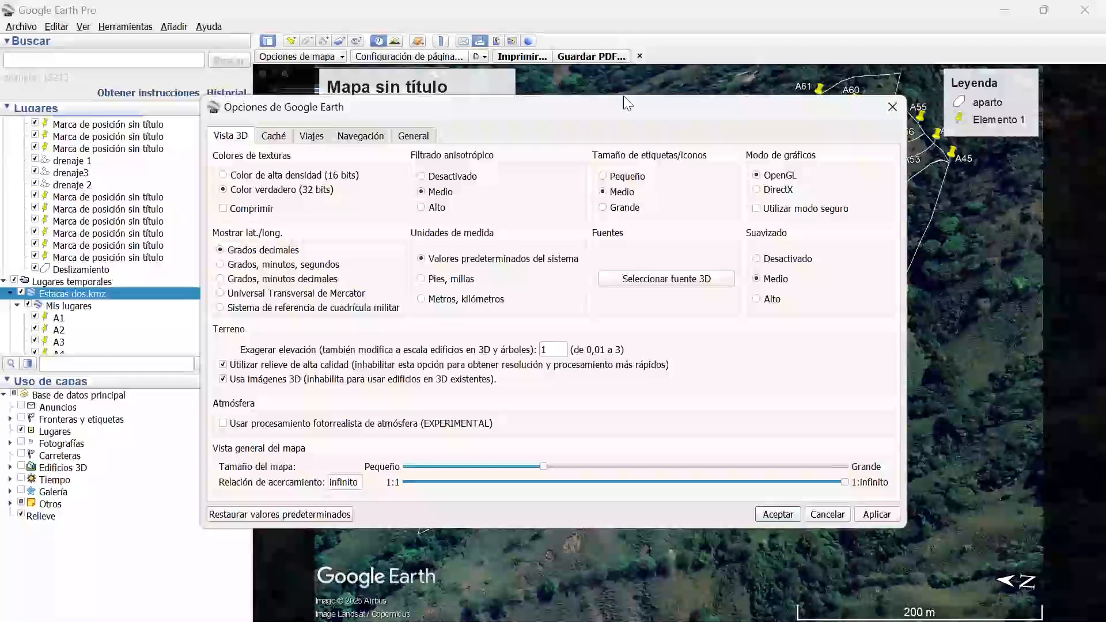
pyautogui.moveTo(560, 108); pyautogui.dragTo(659, 78)
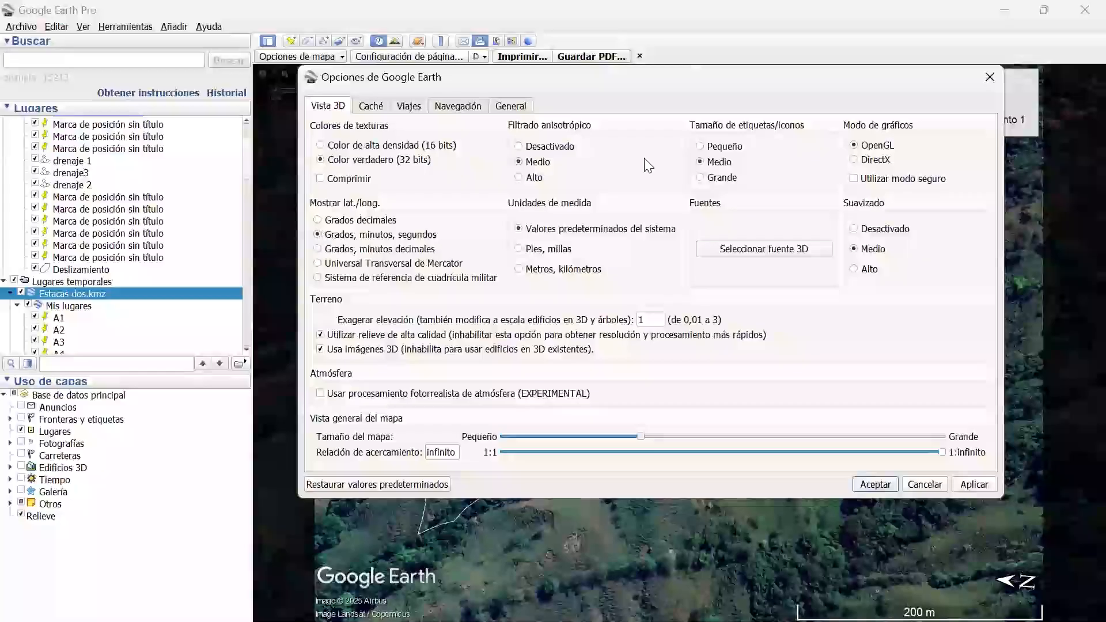
pyautogui.click(317, 221)
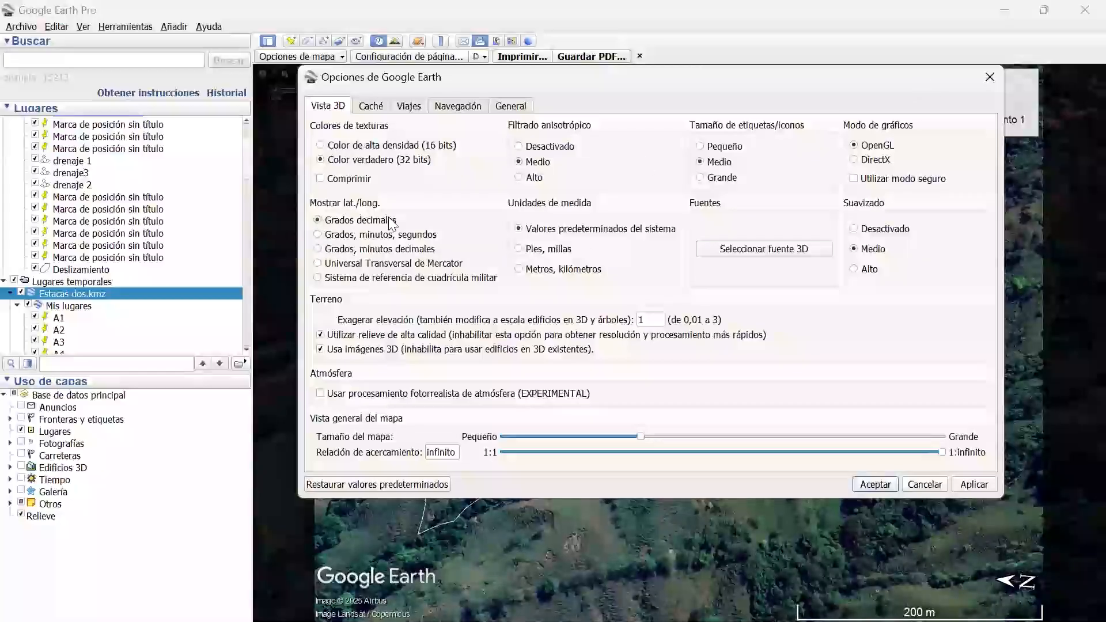
pyautogui.click(882, 483)
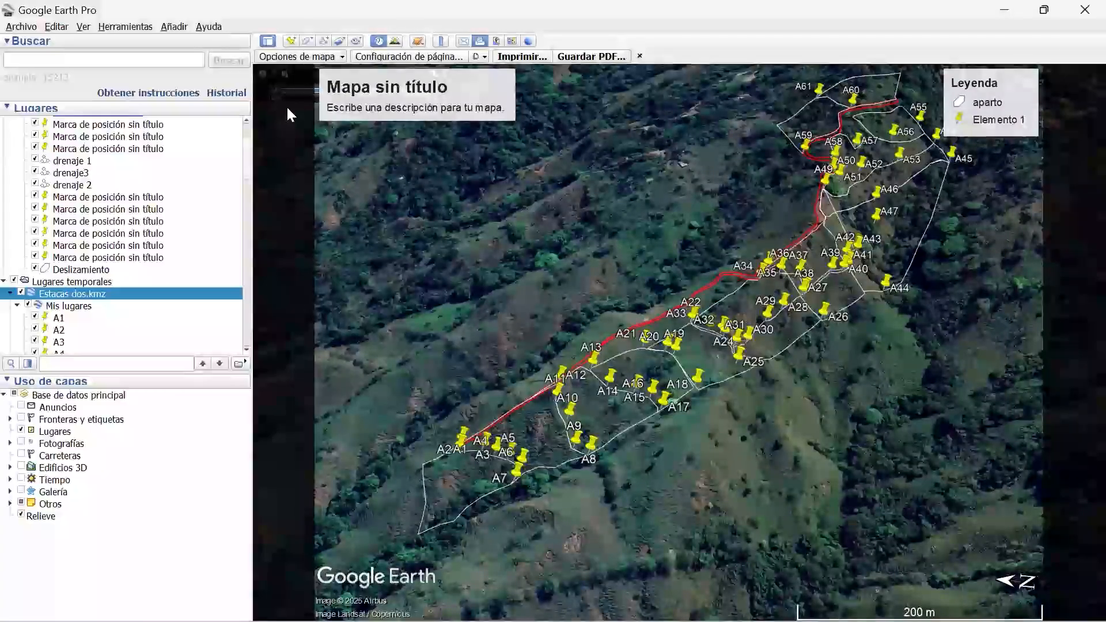
# Place an untitled placemark on the hillside outside the farm, across the red line from the stakes.
pyautogui.click(291, 42)
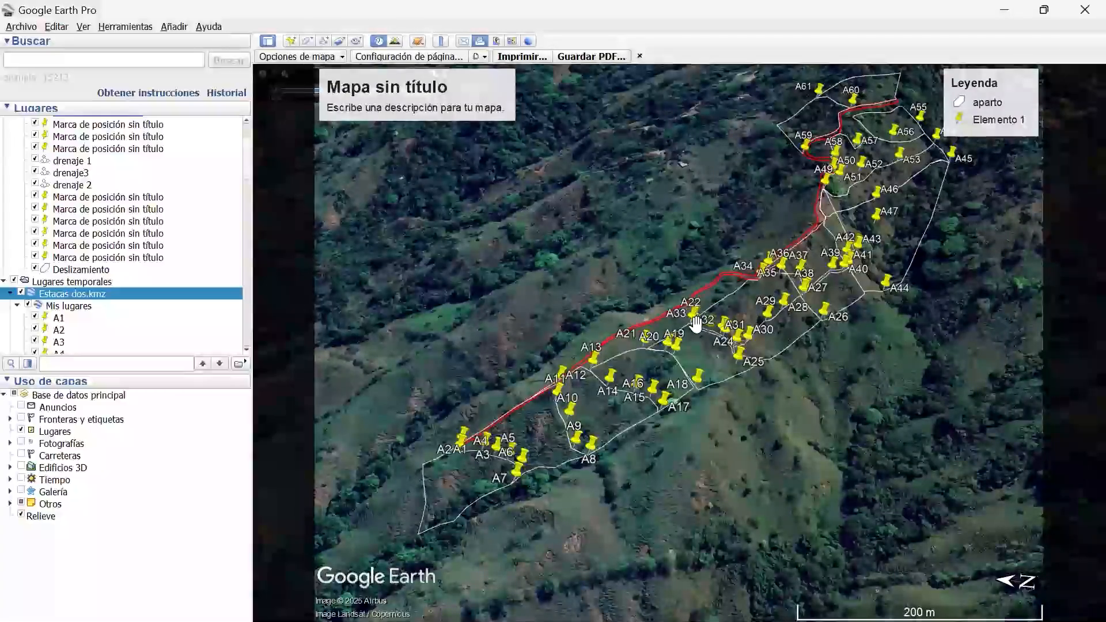
pyautogui.moveTo(689, 339); pyautogui.dragTo(529, 206)
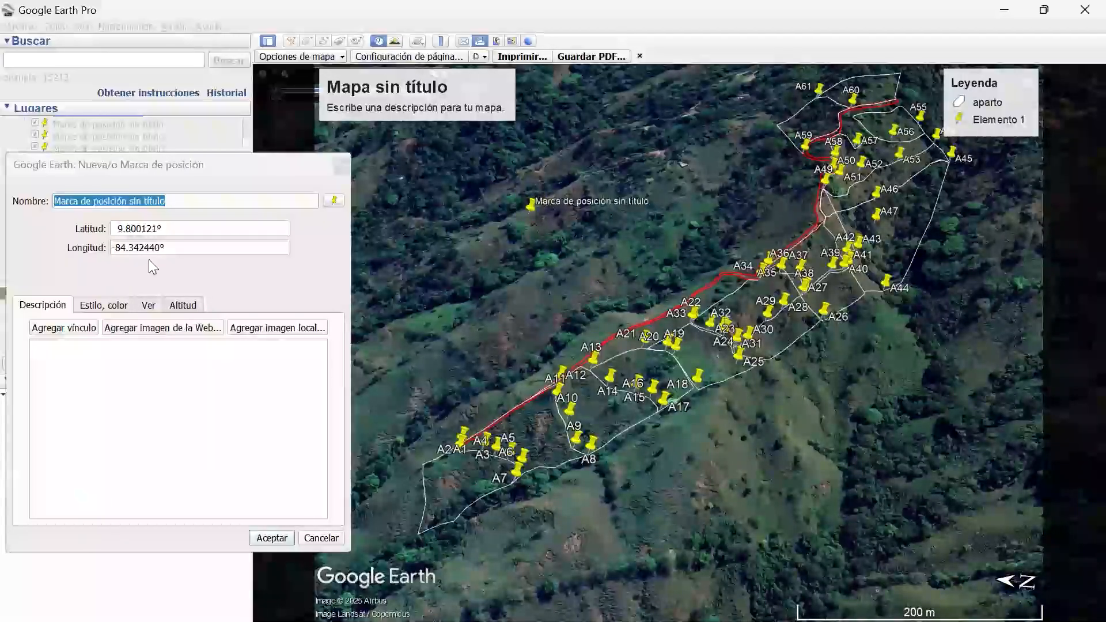
pyautogui.click(291, 539)
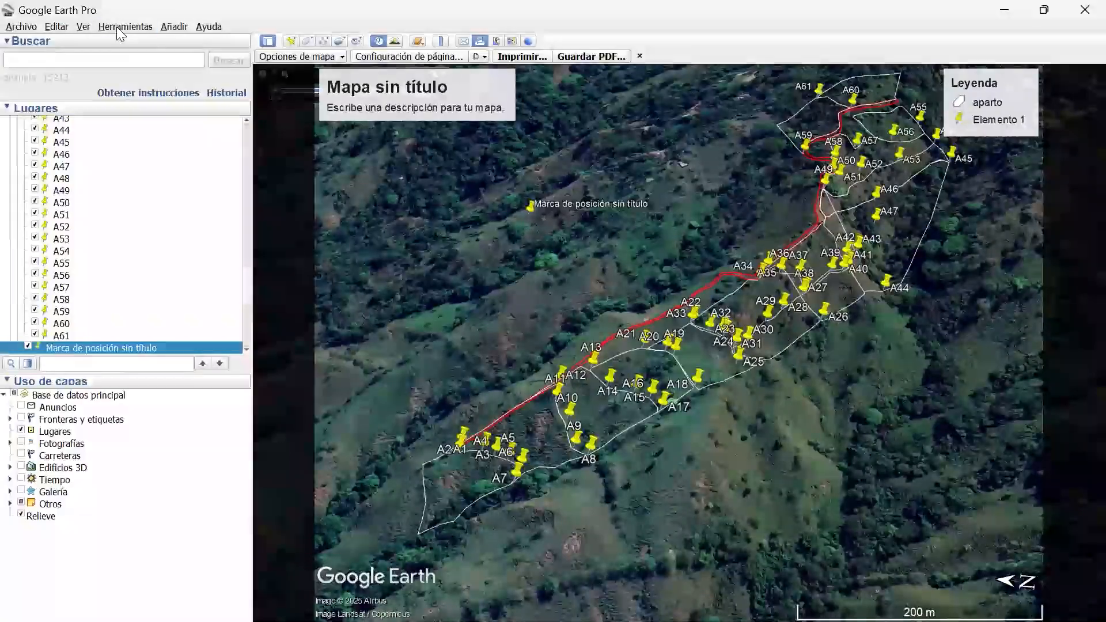
# Switch the latitude/longitude display to degrees, minutes, seconds and check the new placemark's coordinates in its properties.
pyautogui.click(117, 28)
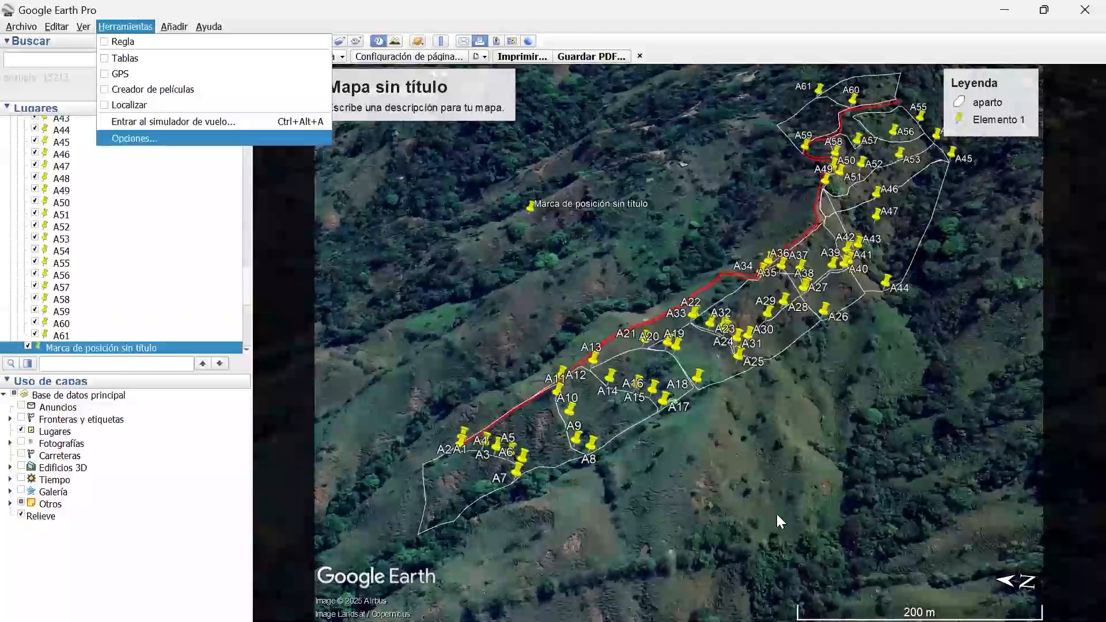
pyautogui.press('Return')
pyautogui.press('Escape')
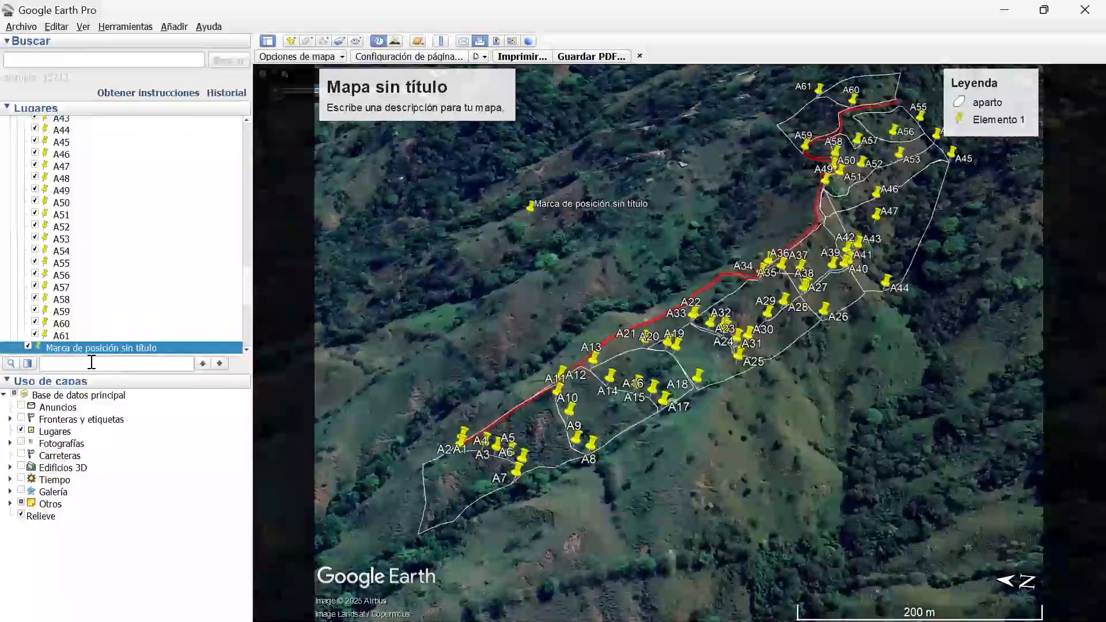
pyautogui.rightClick(79, 351)
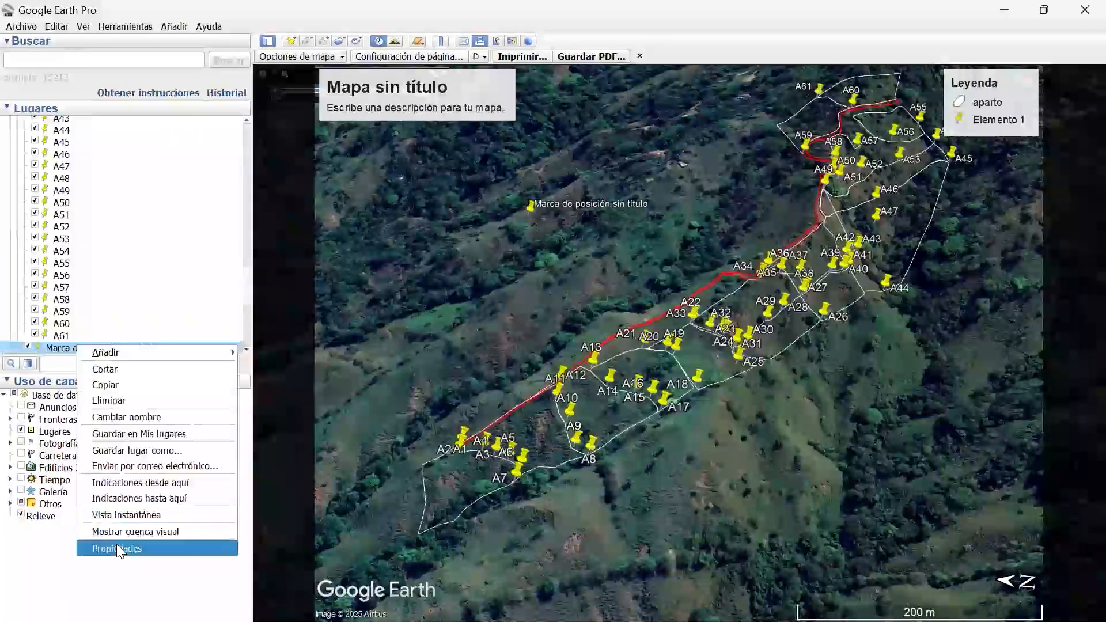
pyautogui.press('Return')
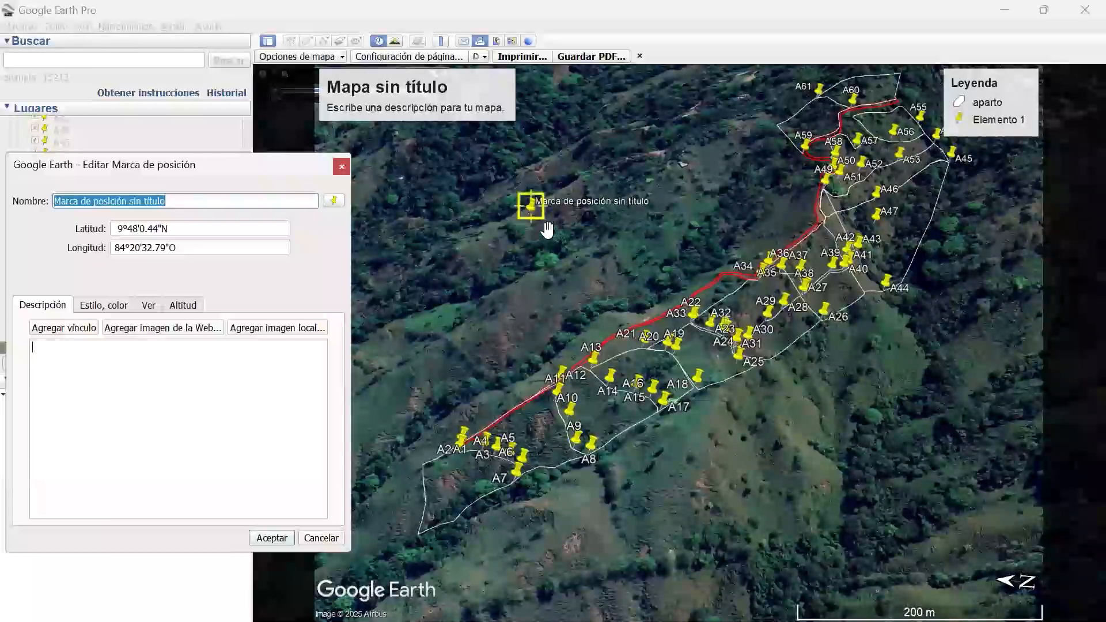
pyautogui.click(280, 540)
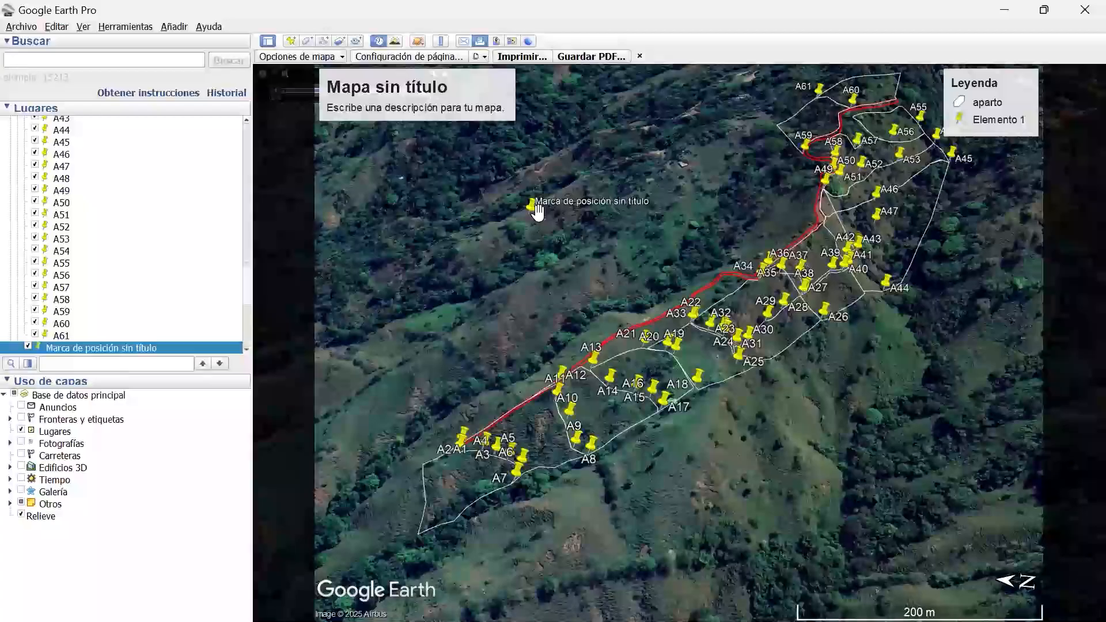
# Delete the untitled placemark from the hillside outside the farm.
pyautogui.rightClick(168, 345)
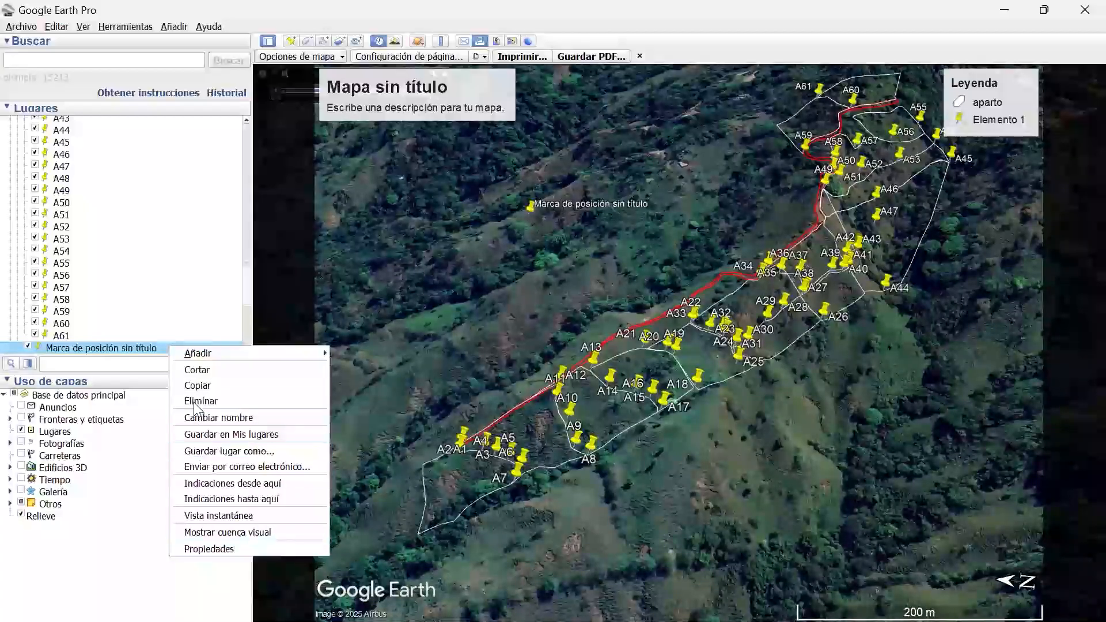
pyautogui.press('Return')
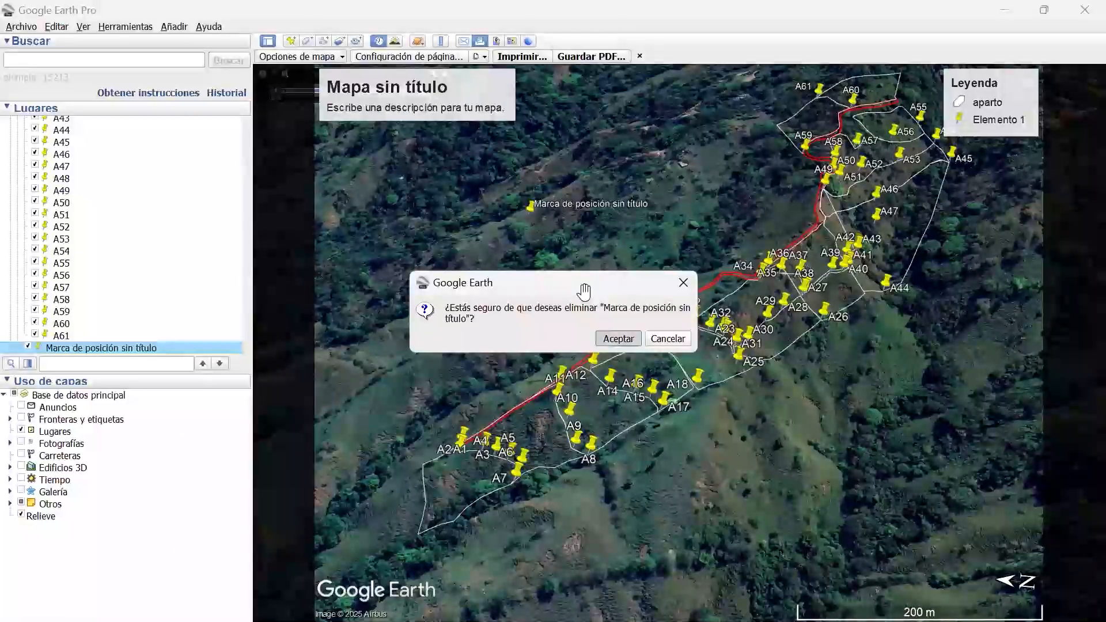
pyautogui.press('Return')
# Check the farm's framing in the print layout at a wider scale and close the layout.
pyautogui.scroll(-3, 646, 267)
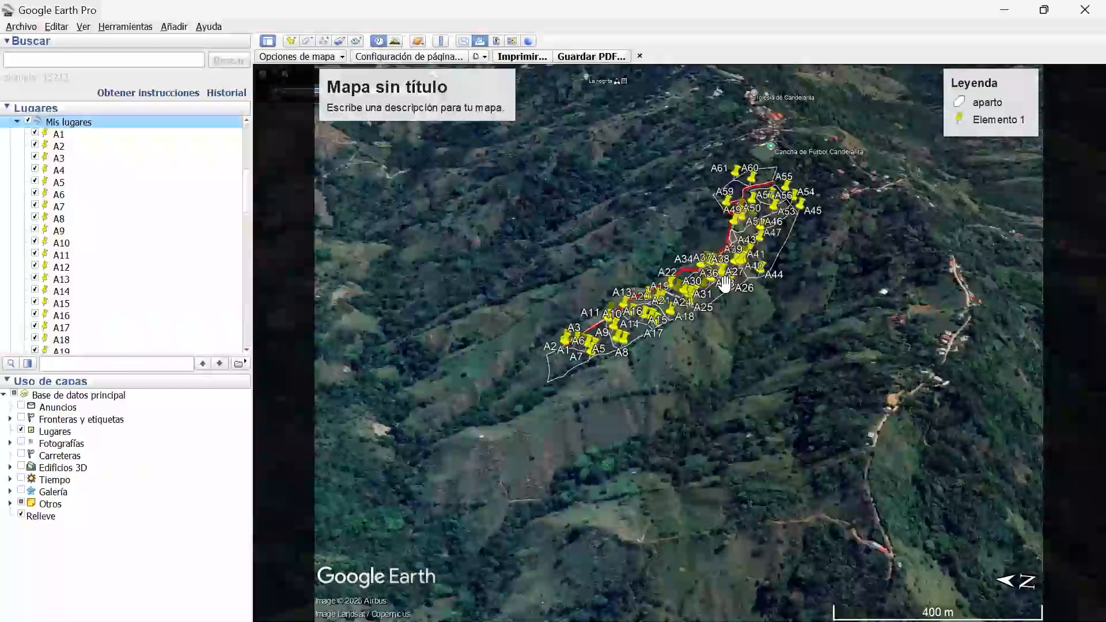
pyautogui.scroll(2, 840, 275)
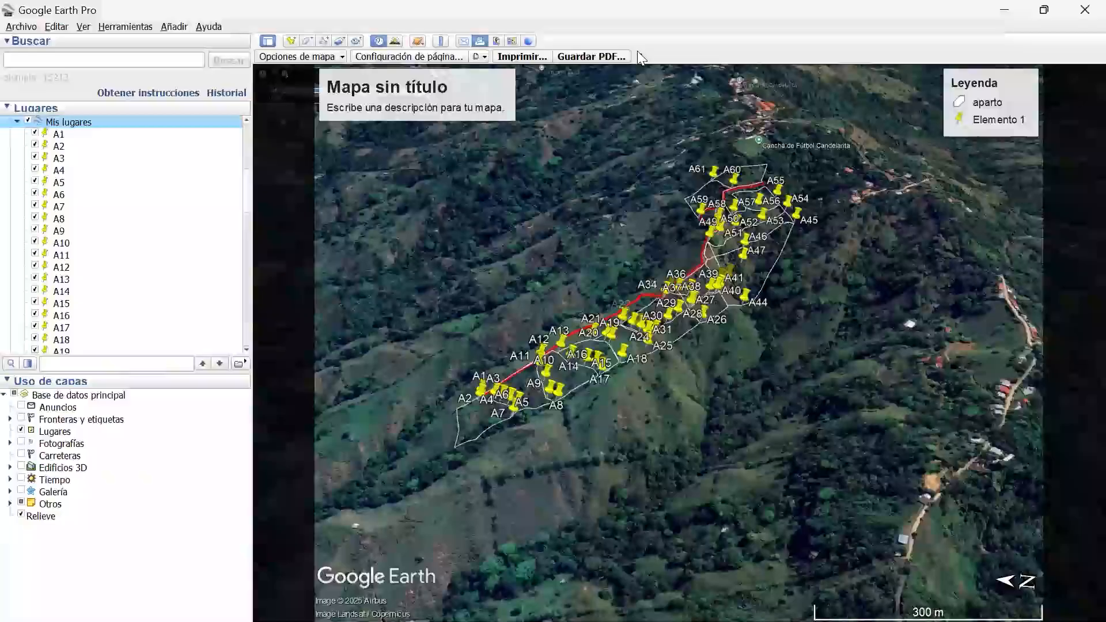
pyautogui.click(639, 56)
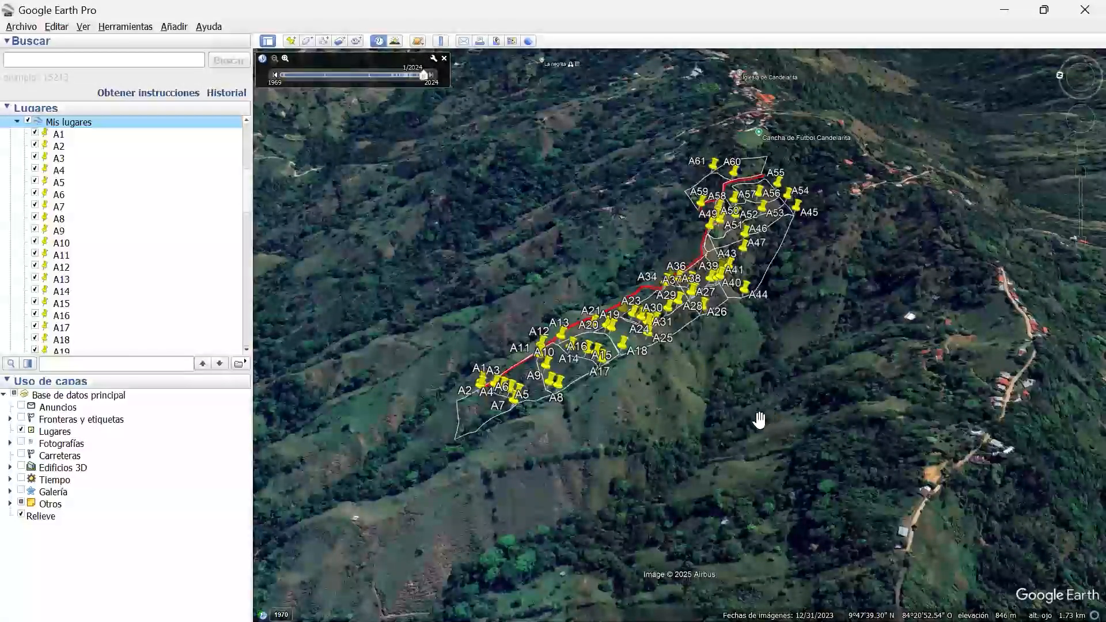
# Trace a polygon around the dark tree patch and the planted bare plot on the forested slope, keeping the default name.
pyautogui.moveTo(758, 420); pyautogui.dragTo(609, 321)
pyautogui.scroll(3, 647, 349)
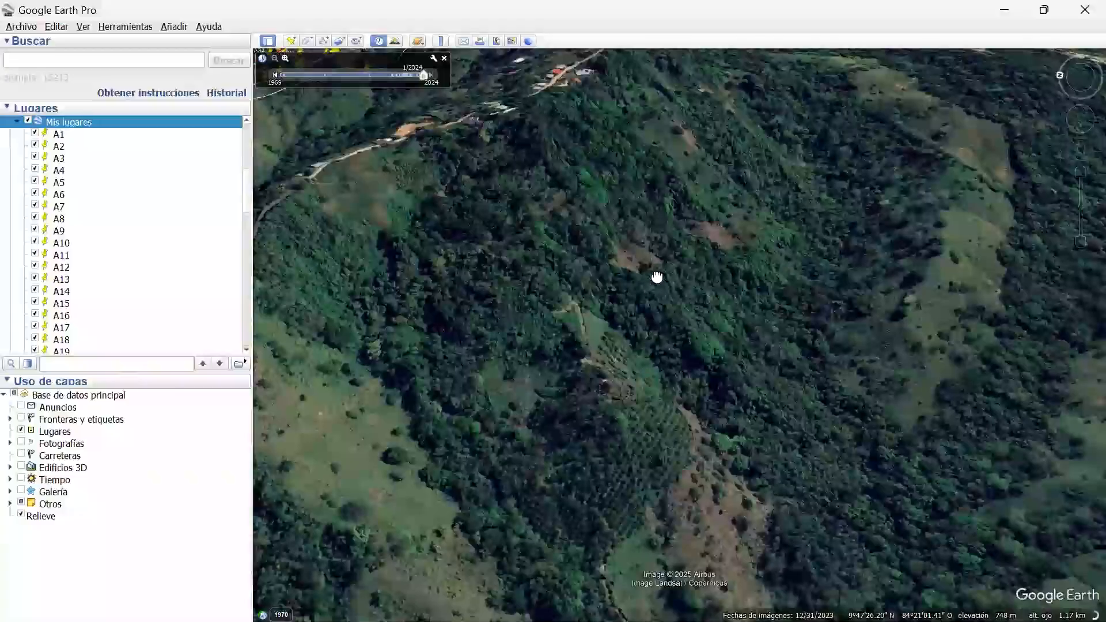
pyautogui.moveTo(672, 265); pyautogui.dragTo(556, 190)
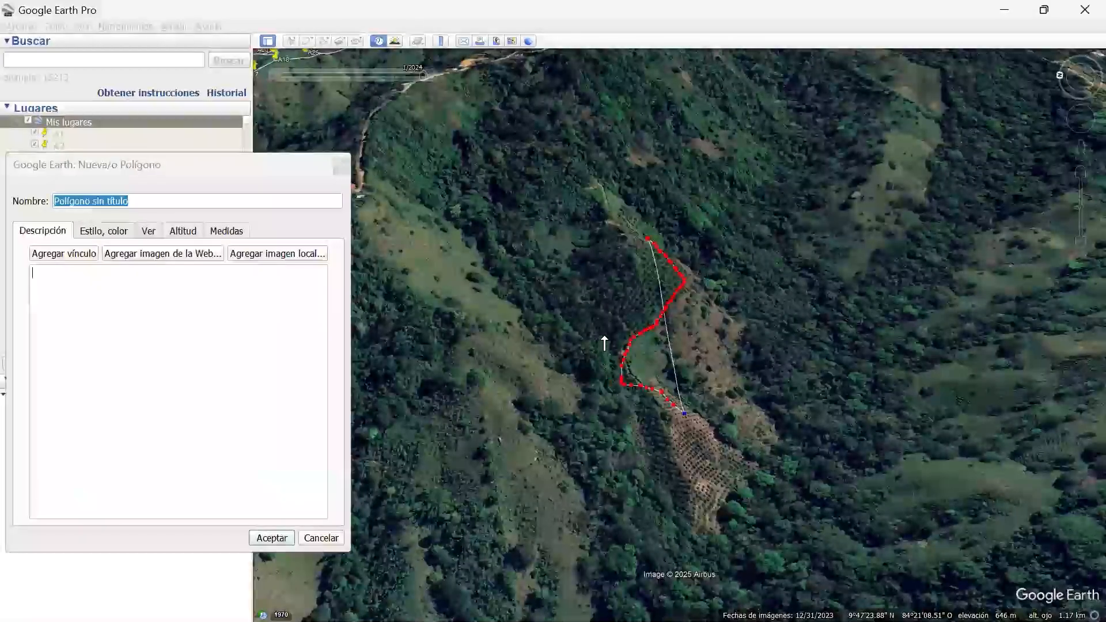
pyautogui.moveTo(604, 337)
pyautogui.mouseDown()
pyautogui.moveTo(570, 299)
pyautogui.moveTo(604, 234)
pyautogui.moveTo(638, 228)
pyautogui.mouseUp()
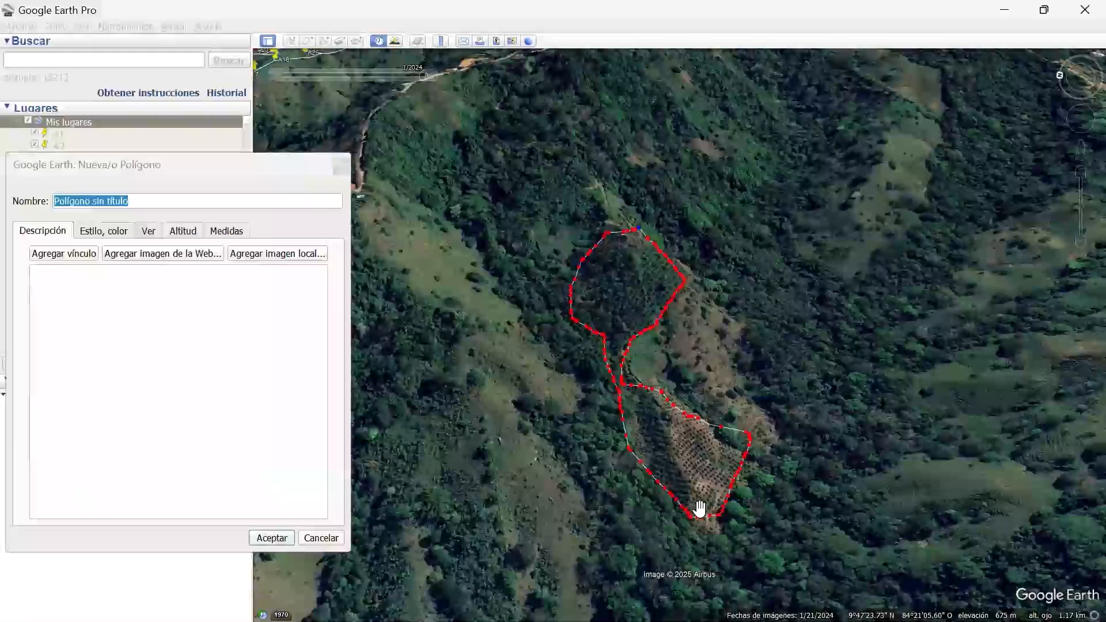
pyautogui.press('Return')
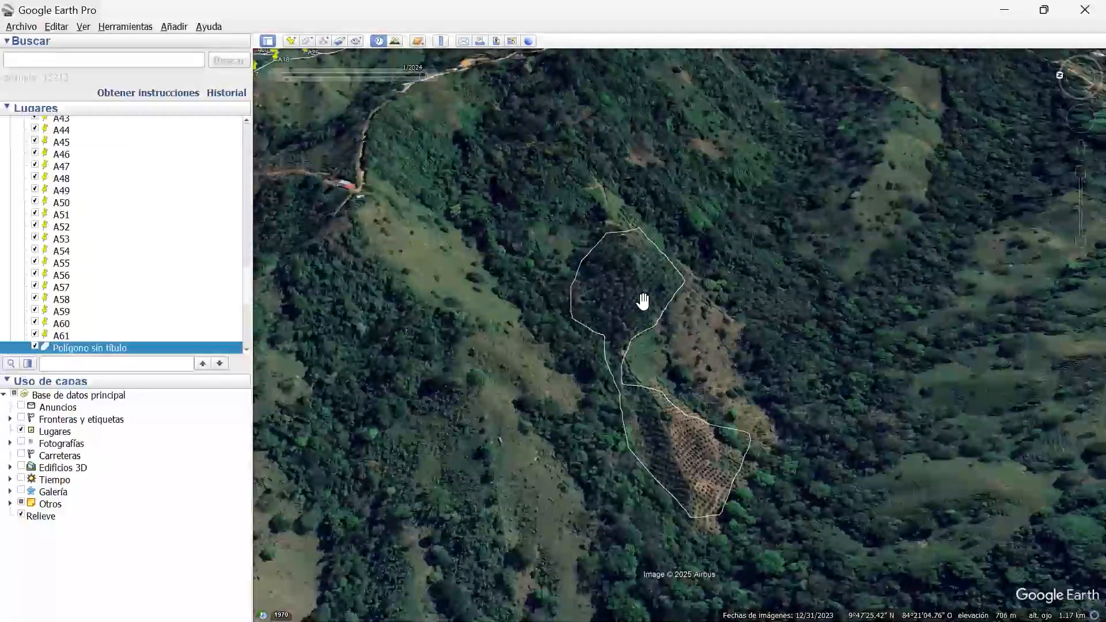
pyautogui.scroll(1, 604, 322)
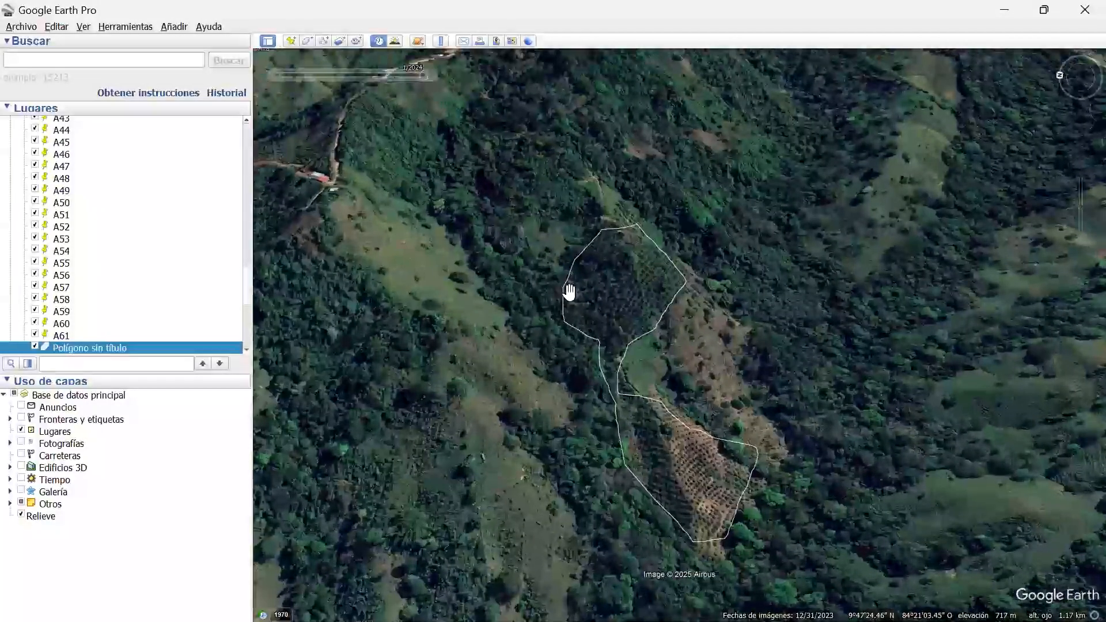
# Examine the traced polygon's position on the slope relative to the road and the farm's placemarks.
pyautogui.scroll(1, 579, 298)
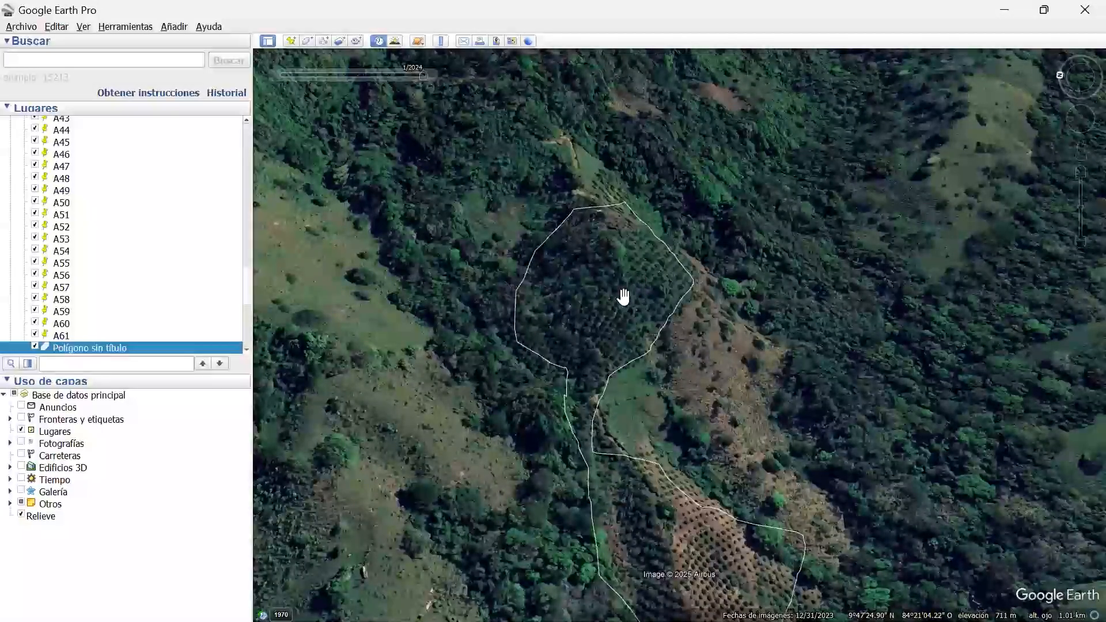
pyautogui.scroll(-3, 623, 296)
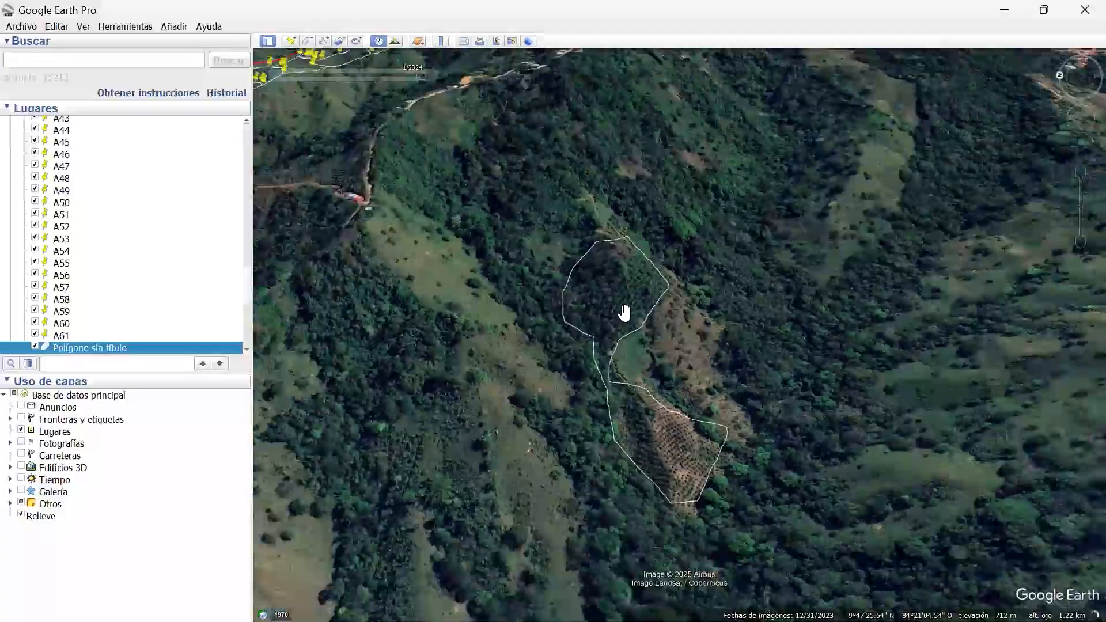
pyautogui.scroll(-2, 657, 291)
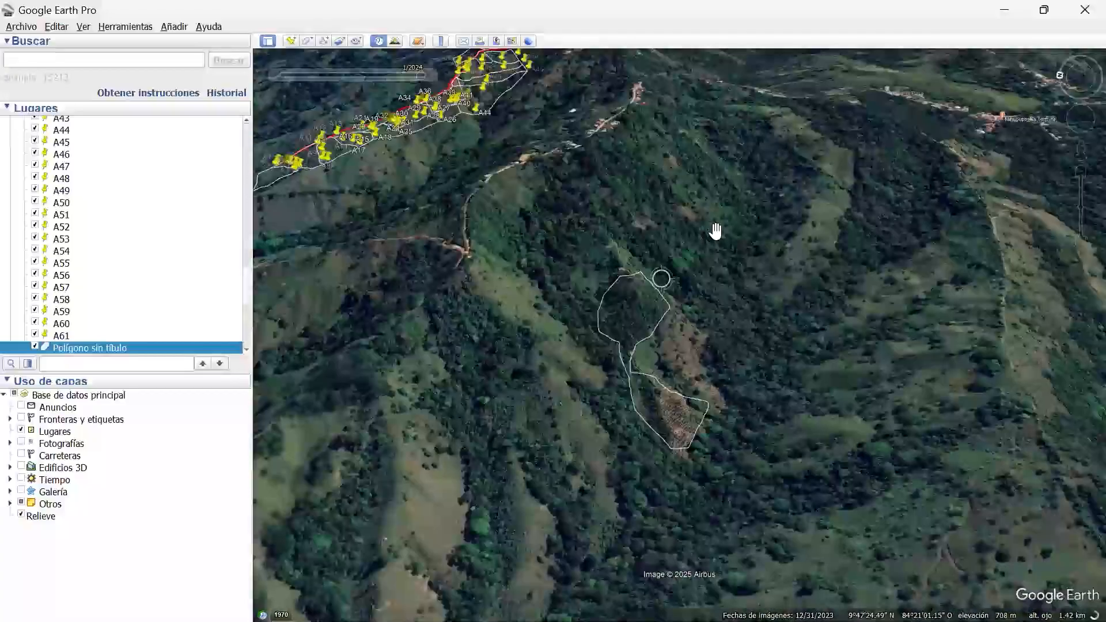
pyautogui.scroll(2, 671, 341)
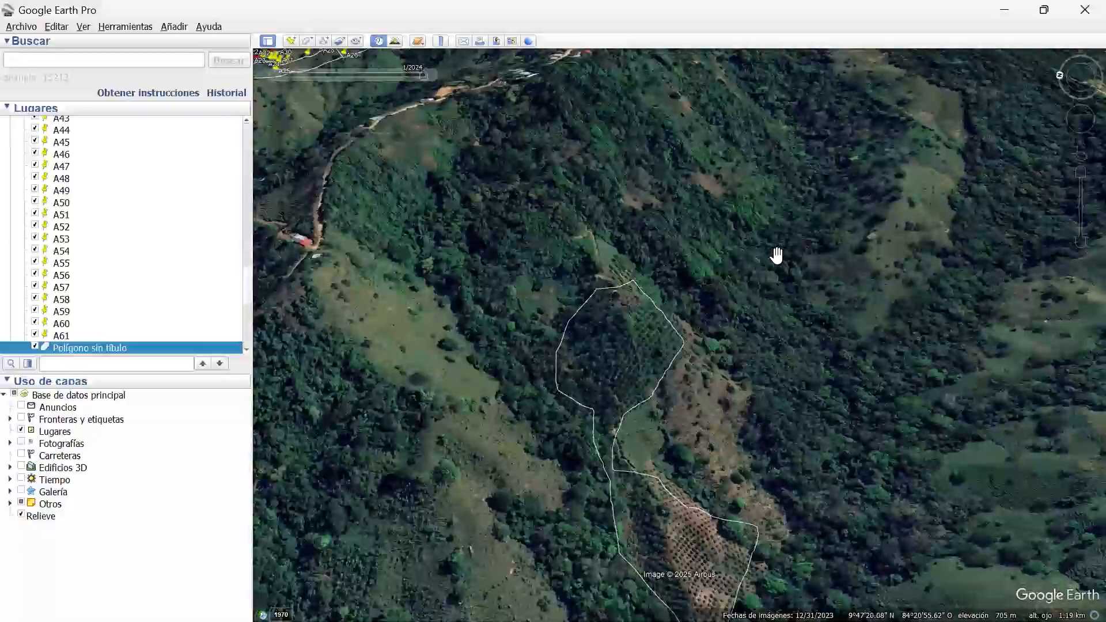
pyautogui.scroll(-2, 728, 229)
pyautogui.scroll(-2, 727, 229)
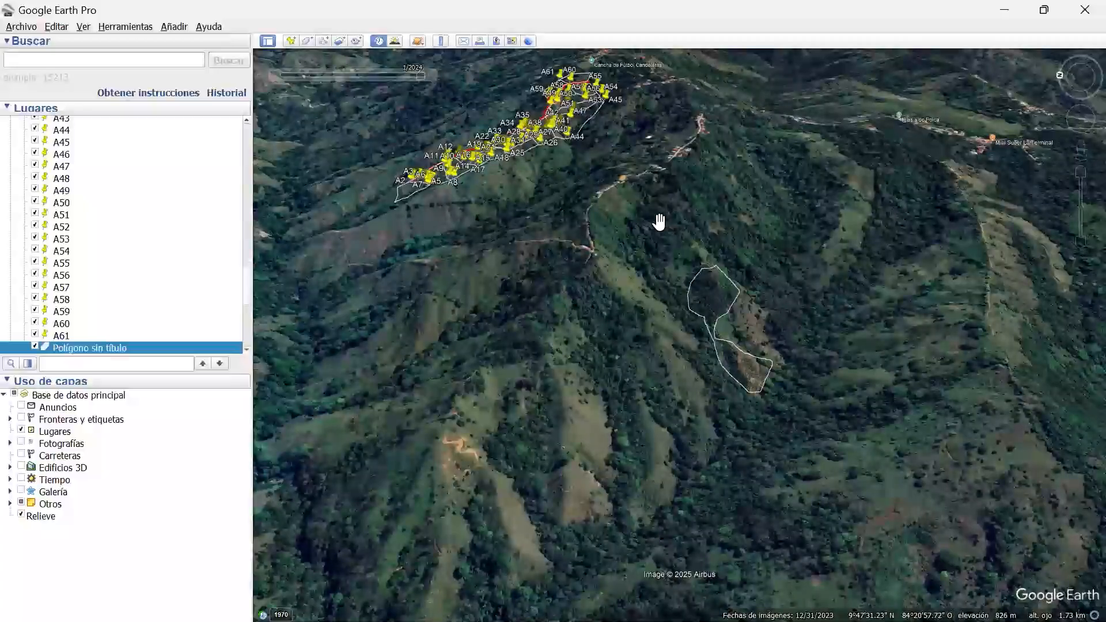
pyautogui.scroll(1, 660, 220)
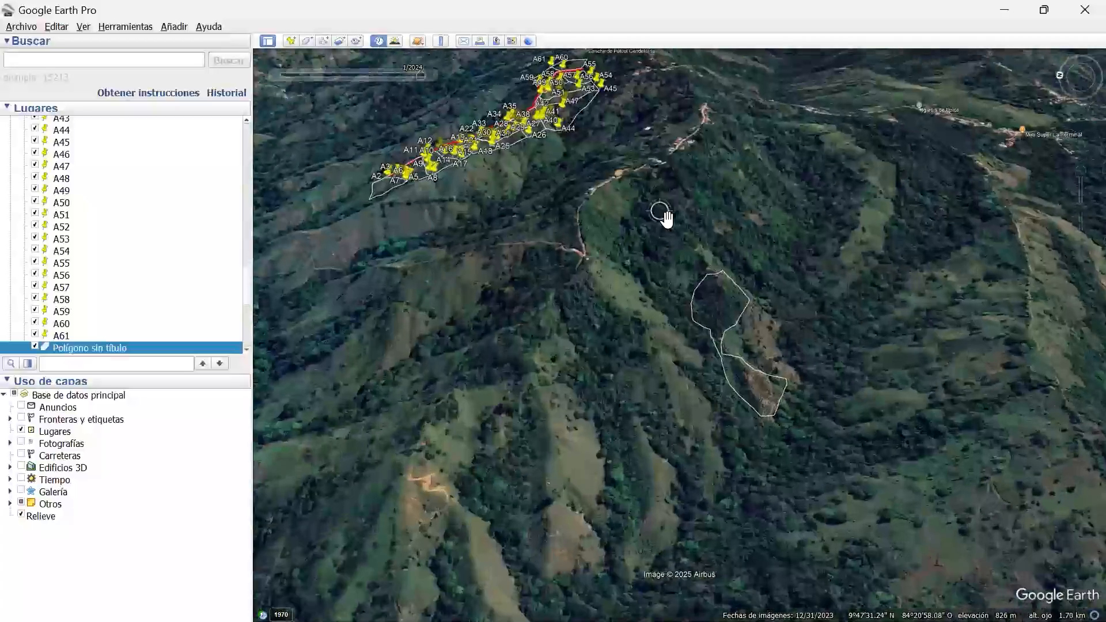
pyautogui.scroll(2, 667, 219)
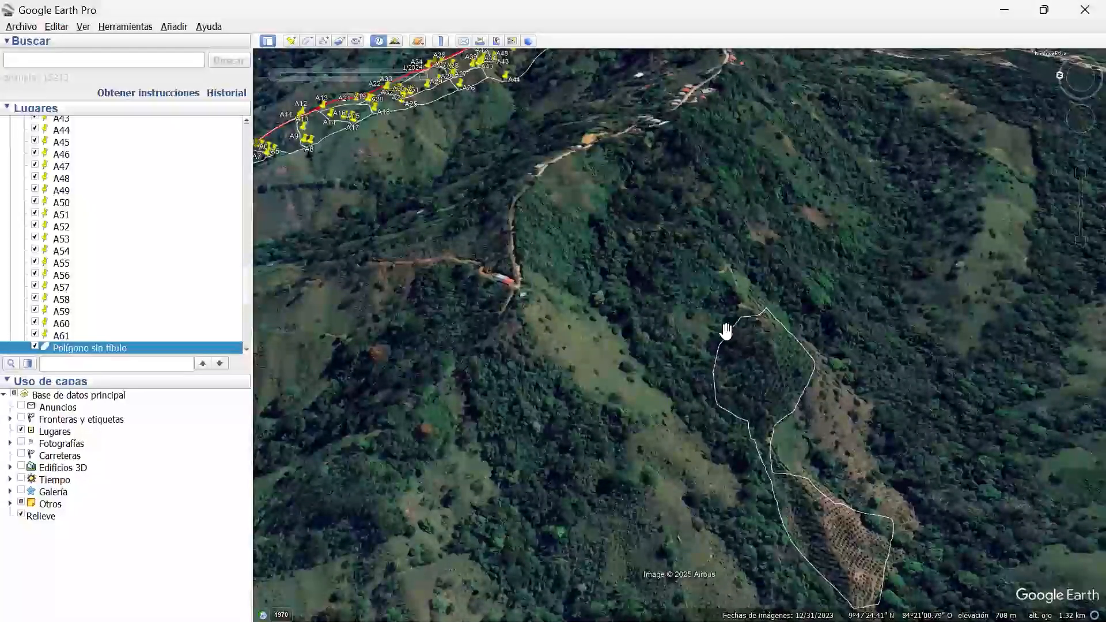
pyautogui.scroll(-1, 743, 325)
pyautogui.scroll(1, 743, 319)
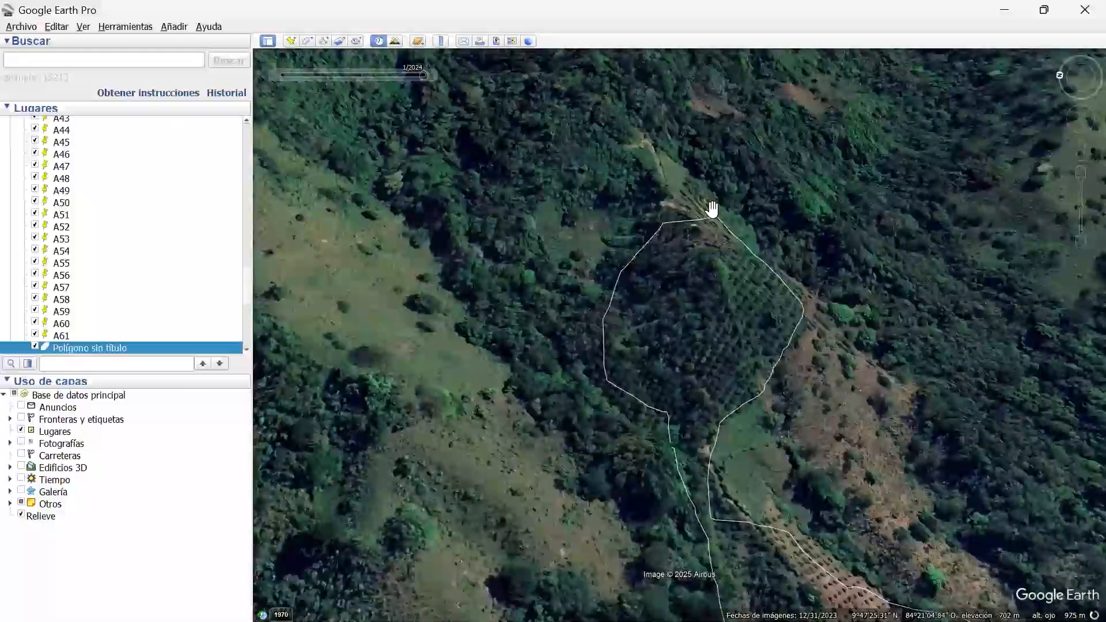
# Measure the untitled polygon's area in hectares and its perimeter in metres through its properties, then accept.
pyautogui.moveTo(710, 209); pyautogui.dragTo(701, 196)
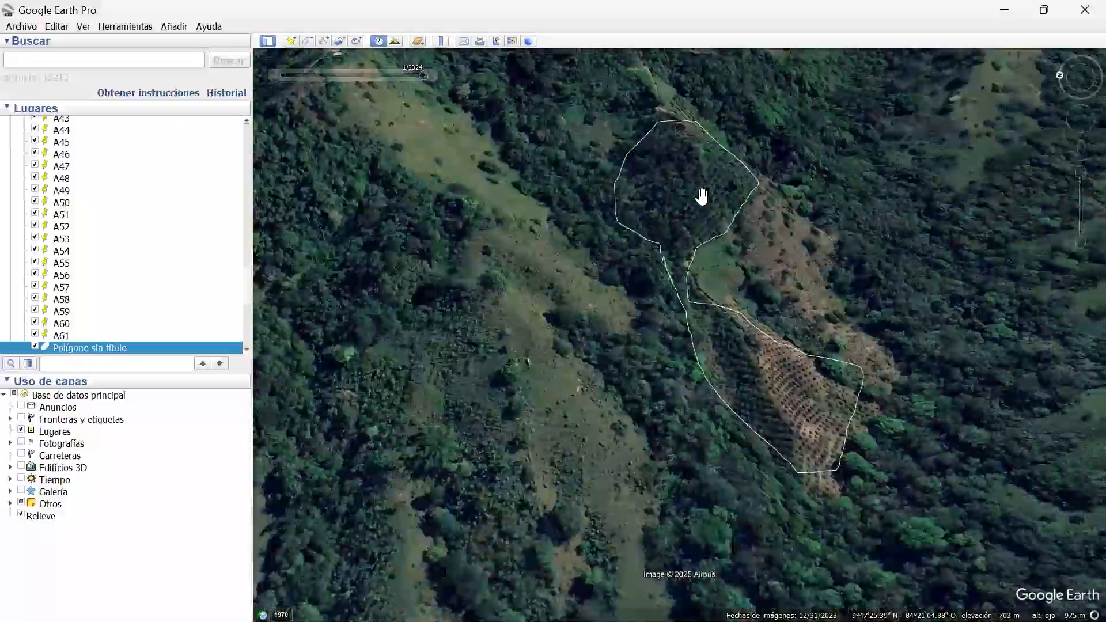
pyautogui.rightClick(721, 338)
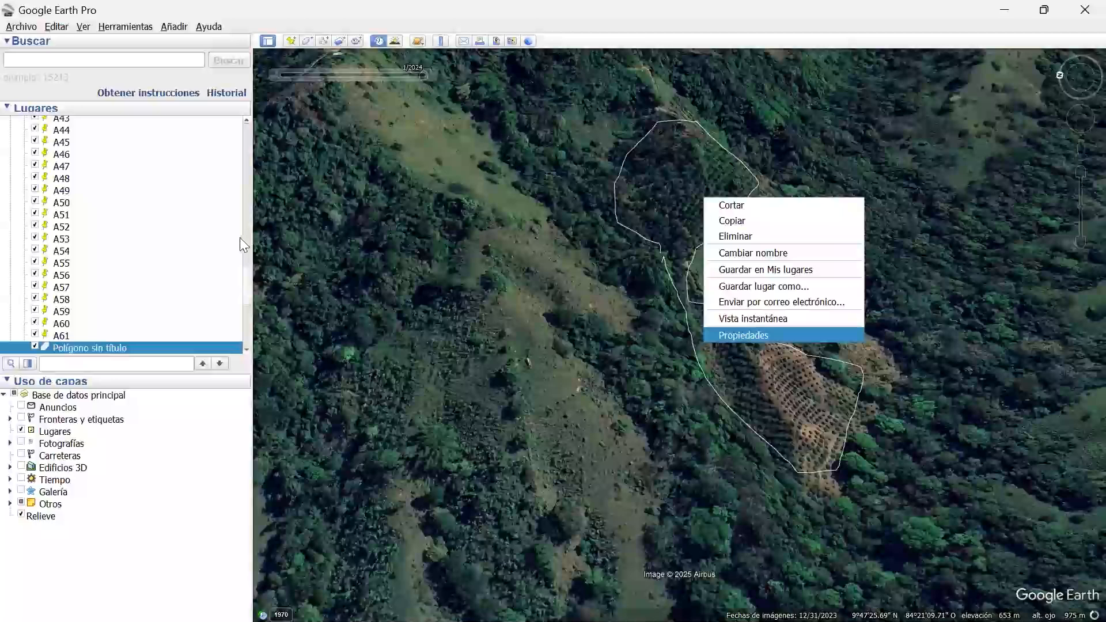
pyautogui.press('Return')
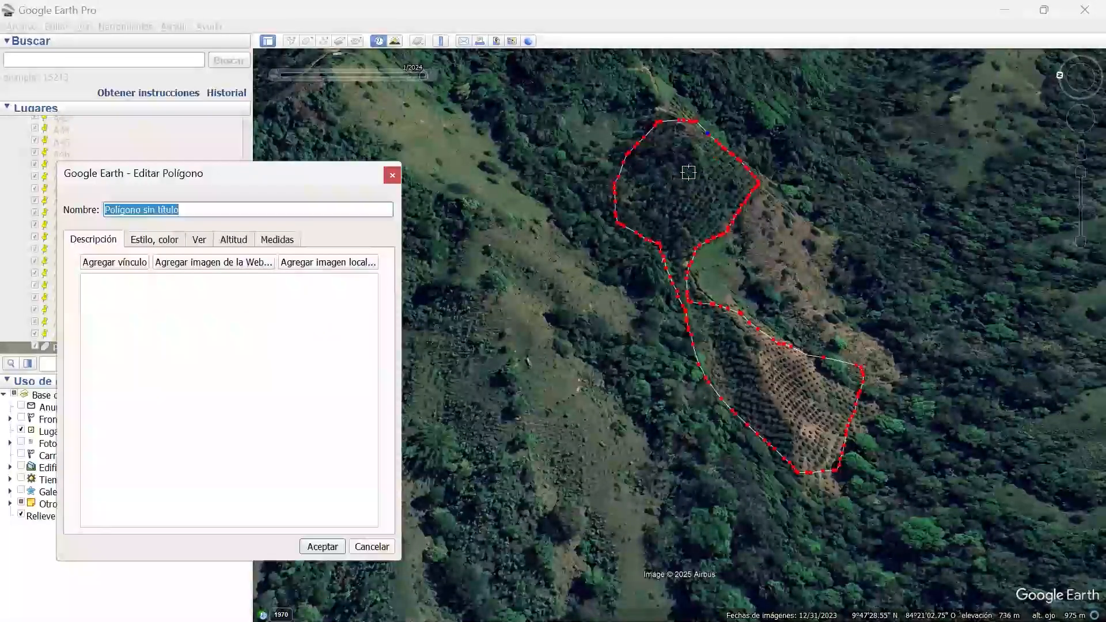
pyautogui.click(286, 244)
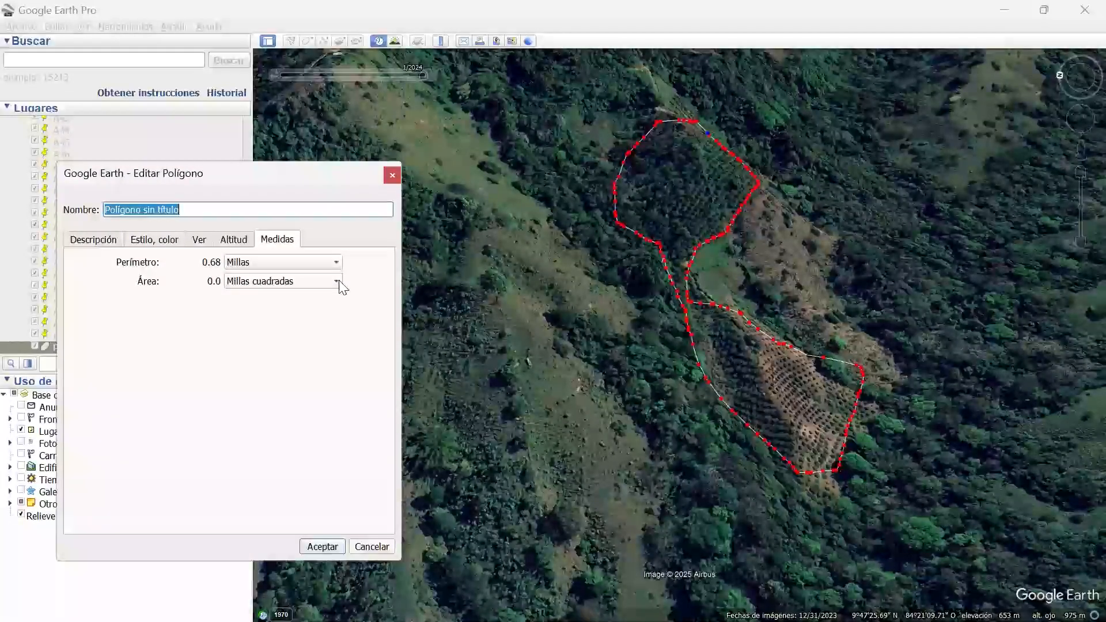
pyautogui.click(250, 281)
pyautogui.click(261, 234)
pyautogui.click(335, 263)
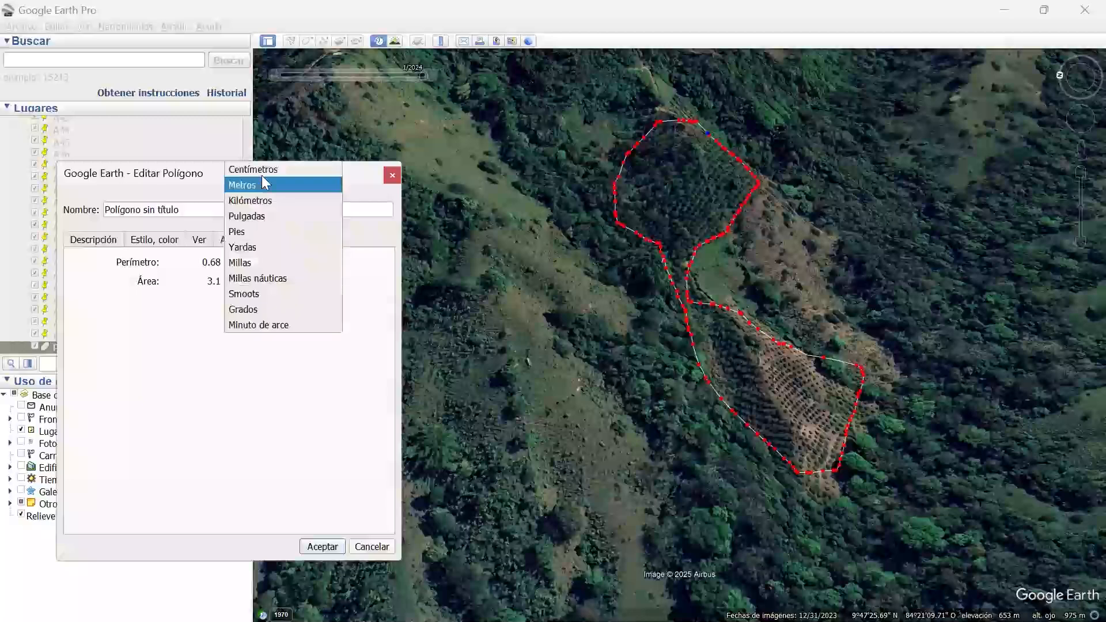
pyautogui.click(261, 183)
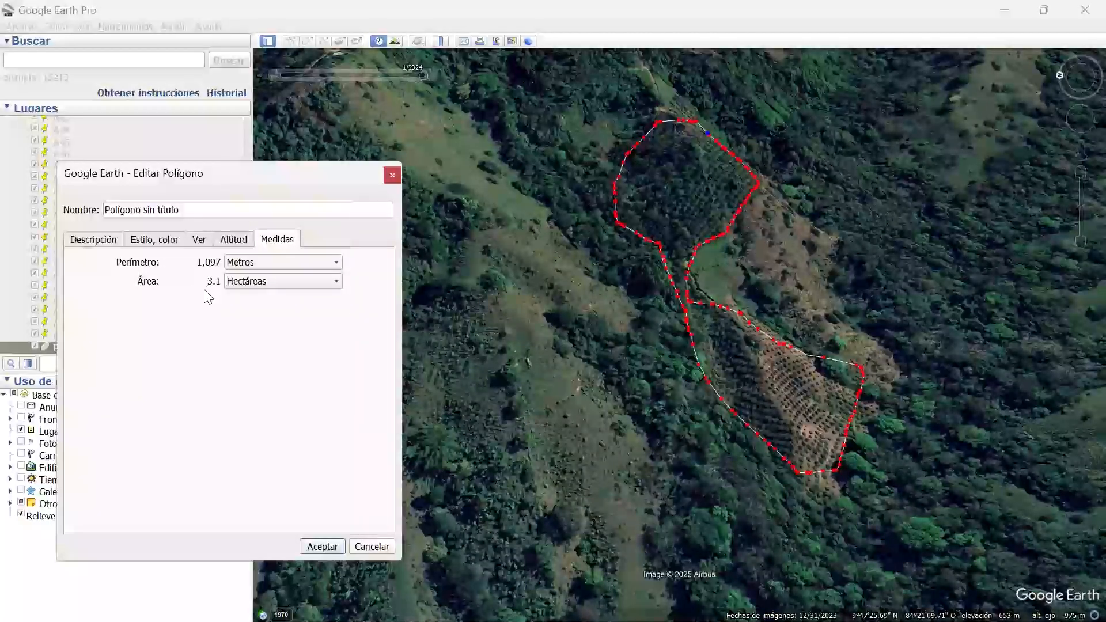
pyautogui.click(329, 547)
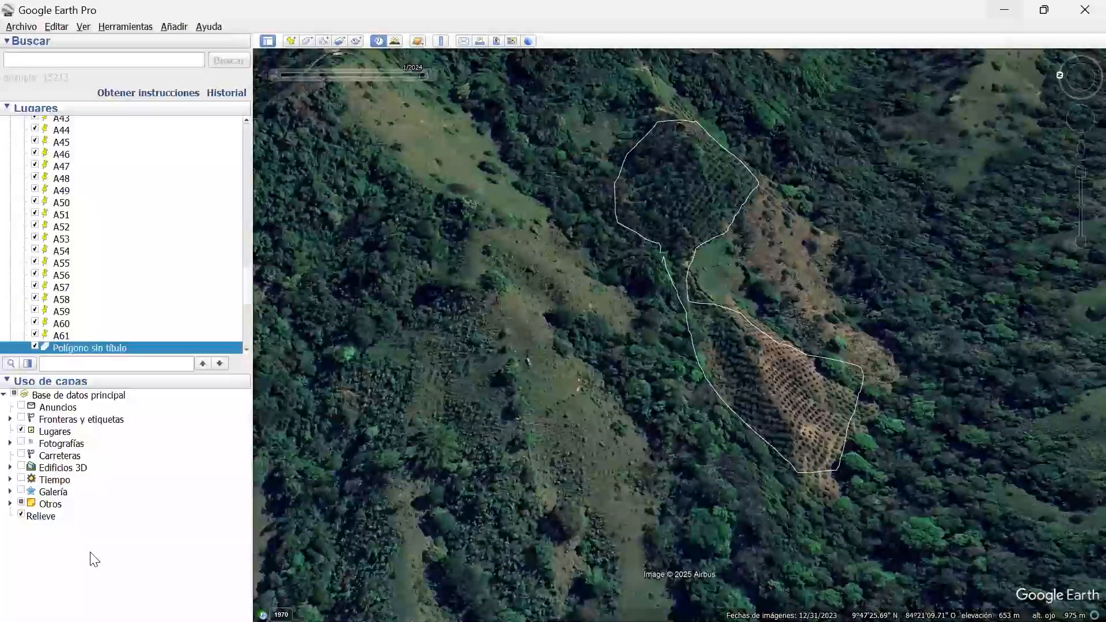
# Switch to the PowerPoint presentation and review slide 4 on geographic information systems and slide 7 with the farm maps.
pyautogui.hotkey('alt', 'Tab')
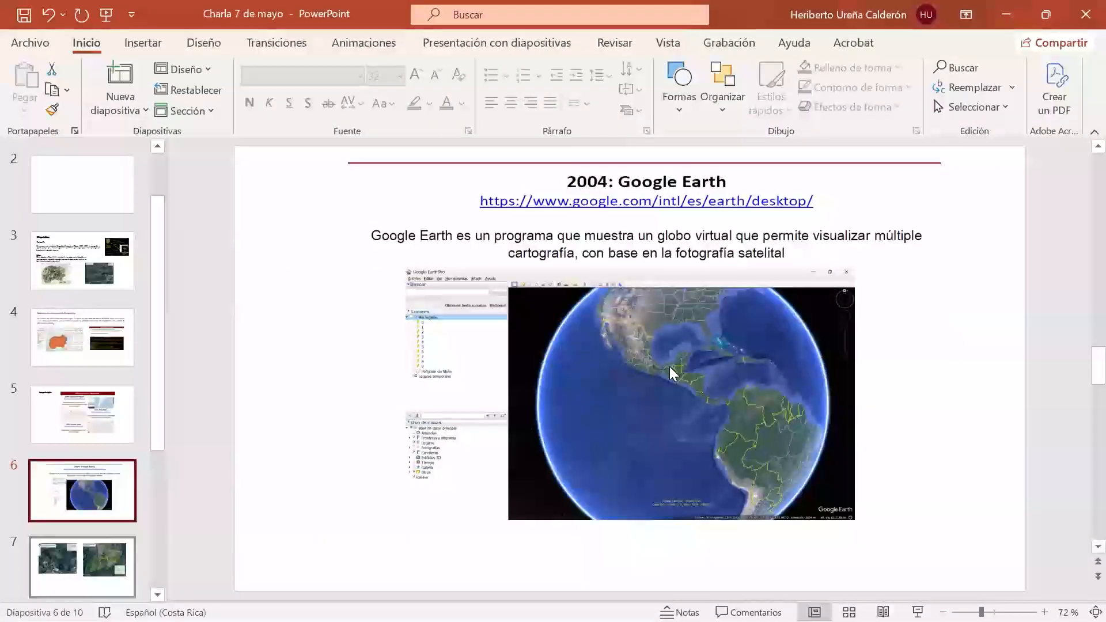
pyautogui.scroll(2, 669, 366)
pyautogui.click(515, 353)
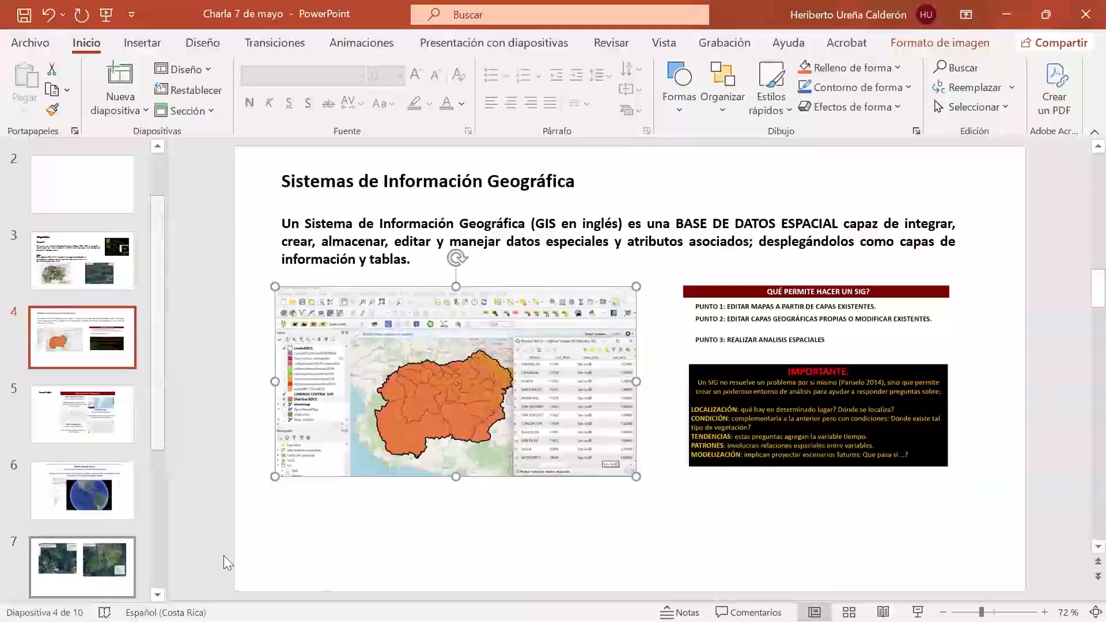
pyautogui.click(64, 560)
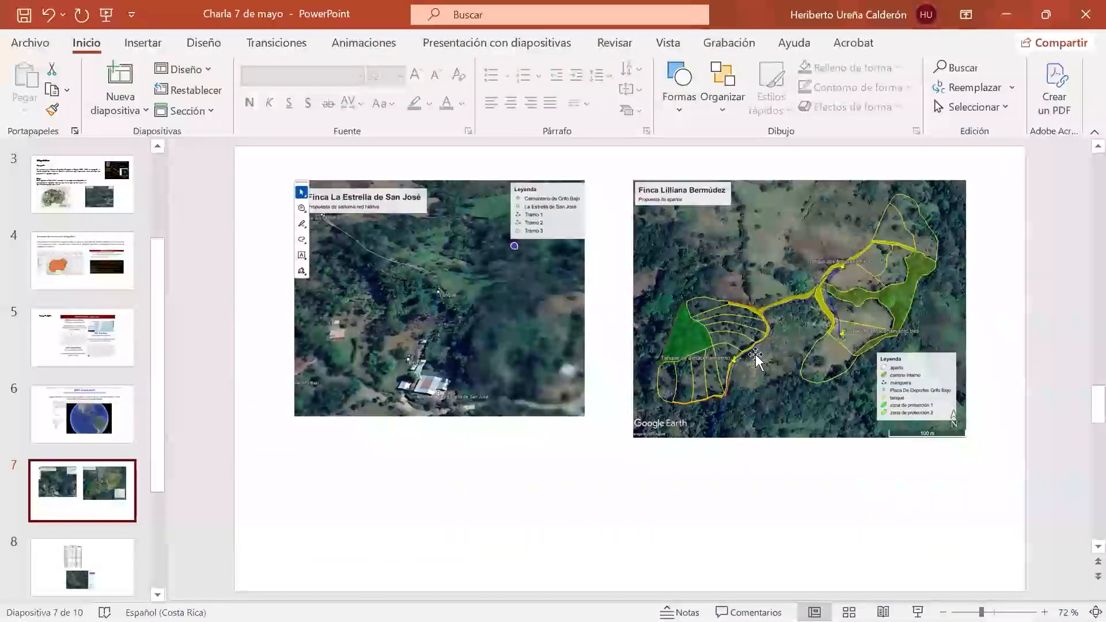
# Move the picture with the paddock table and farm map slightly upward on slide 8.
pyautogui.click(74, 560)
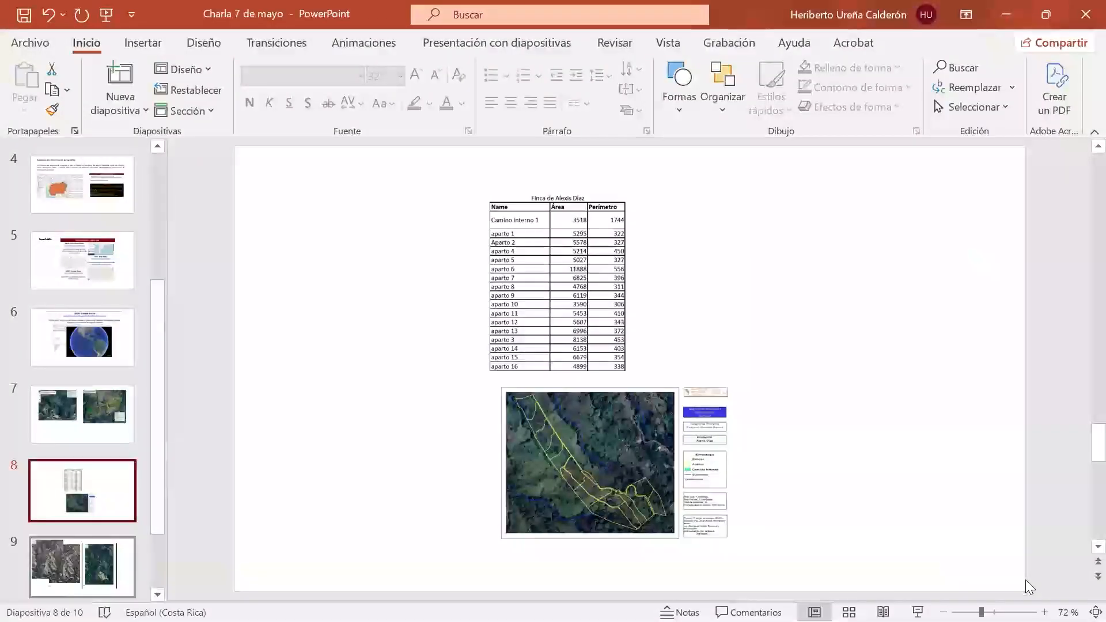
pyautogui.keyDown('ctrl'); pyautogui.scroll(4, 680, 523); pyautogui.keyUp('ctrl')
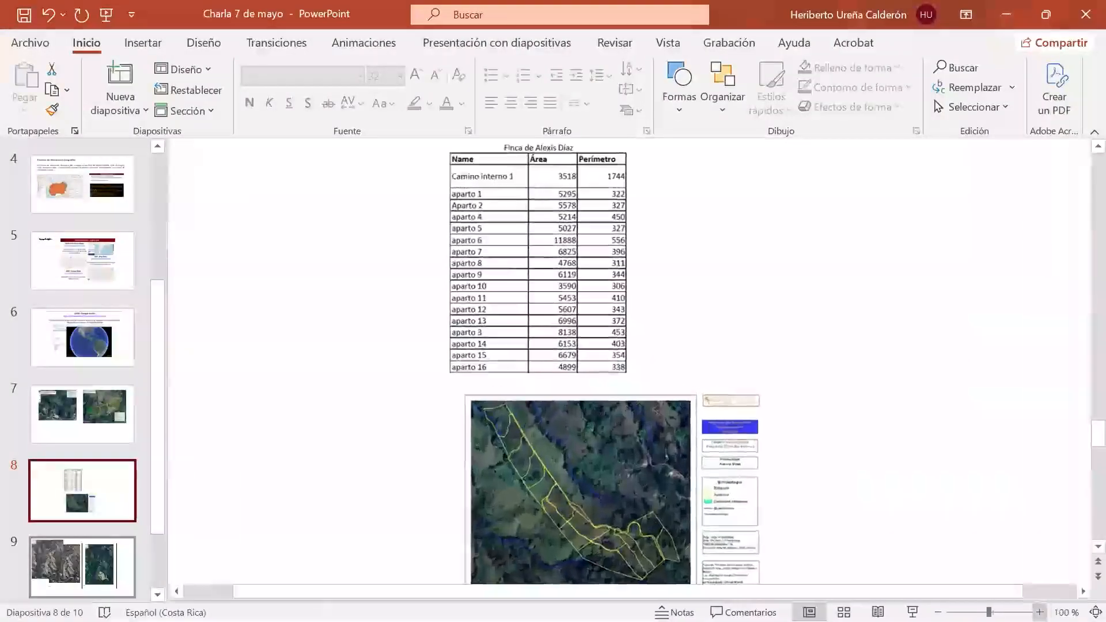
pyautogui.moveTo(680, 523); pyautogui.dragTo(700, 457)
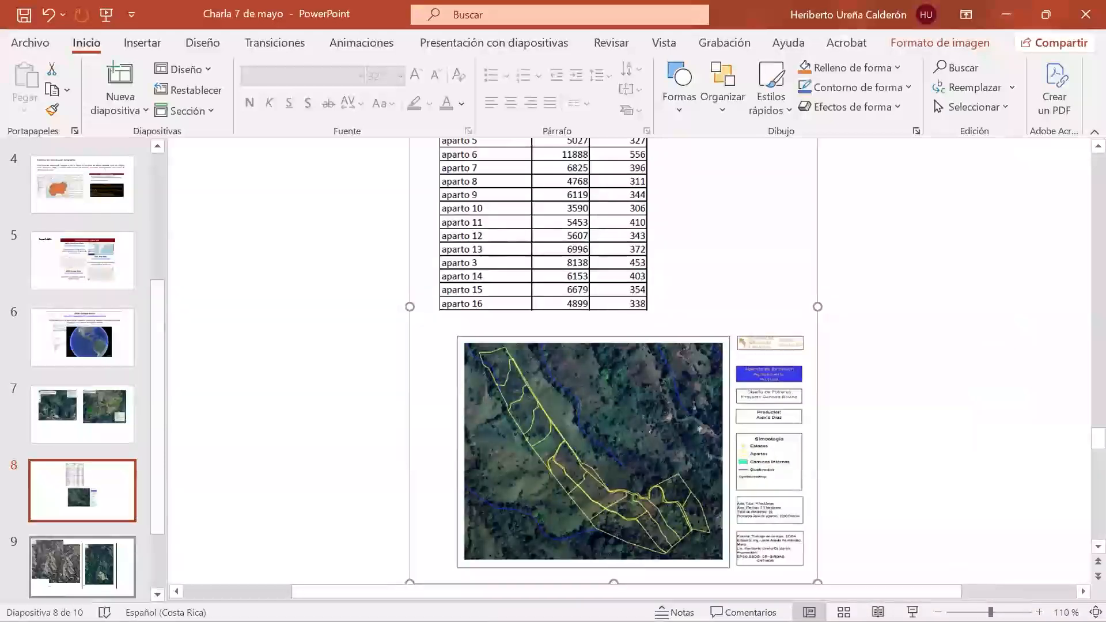
# Present the paddock table slide full screen, view the 2003 and 2024 farm image comparison, and return to the table.
pyautogui.hotkey('shift', 'F5')
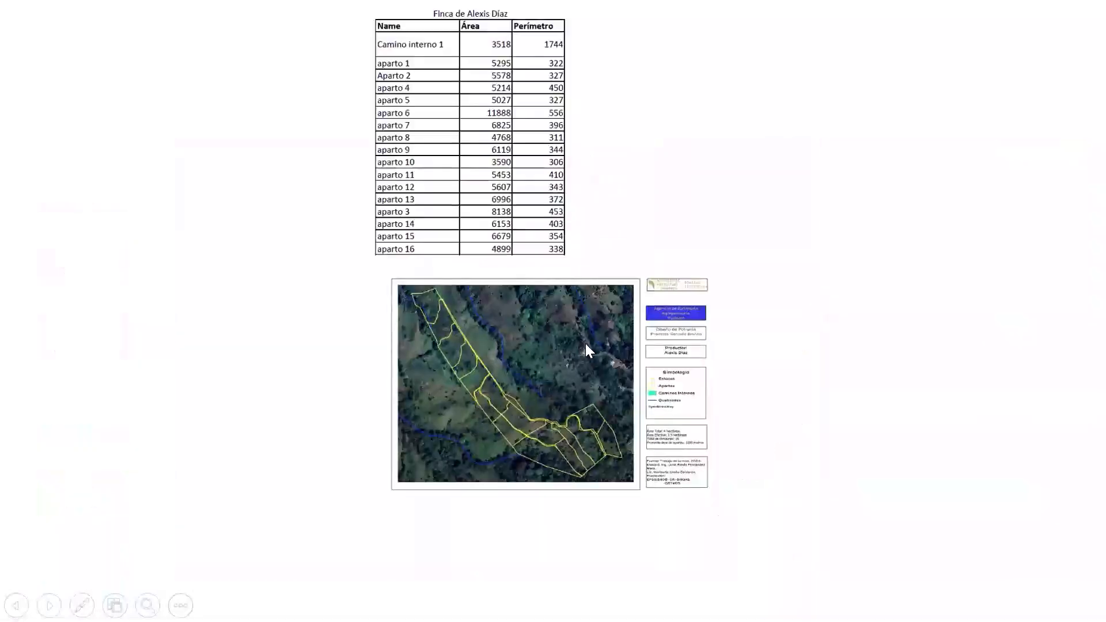
pyautogui.click(910, 442)
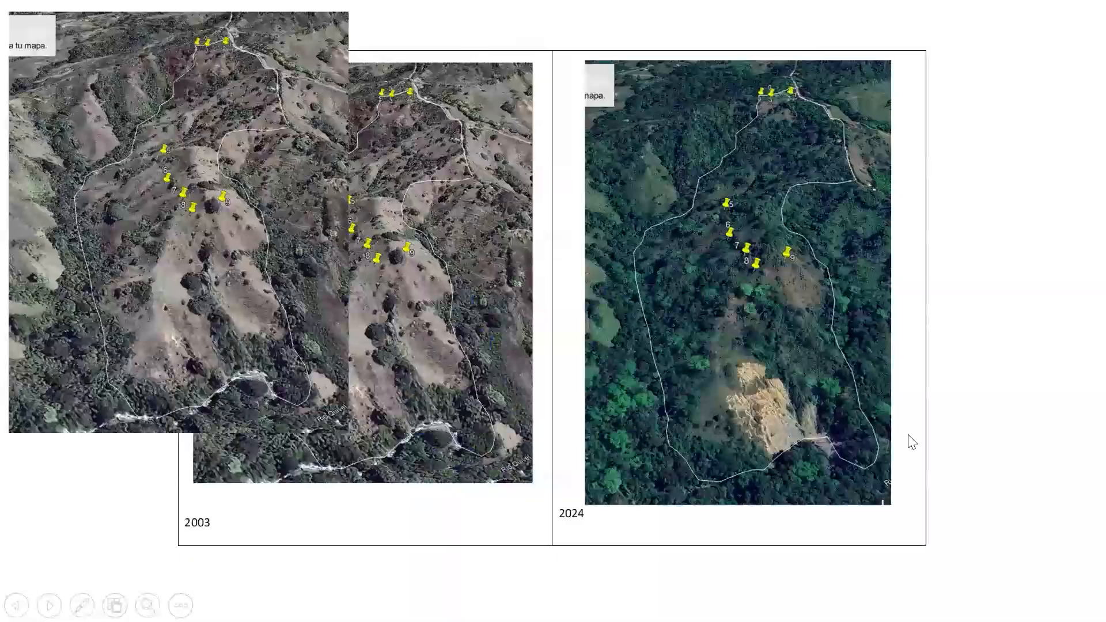
pyautogui.click(718, 365)
pyautogui.press('Left')
pyautogui.press('Left')
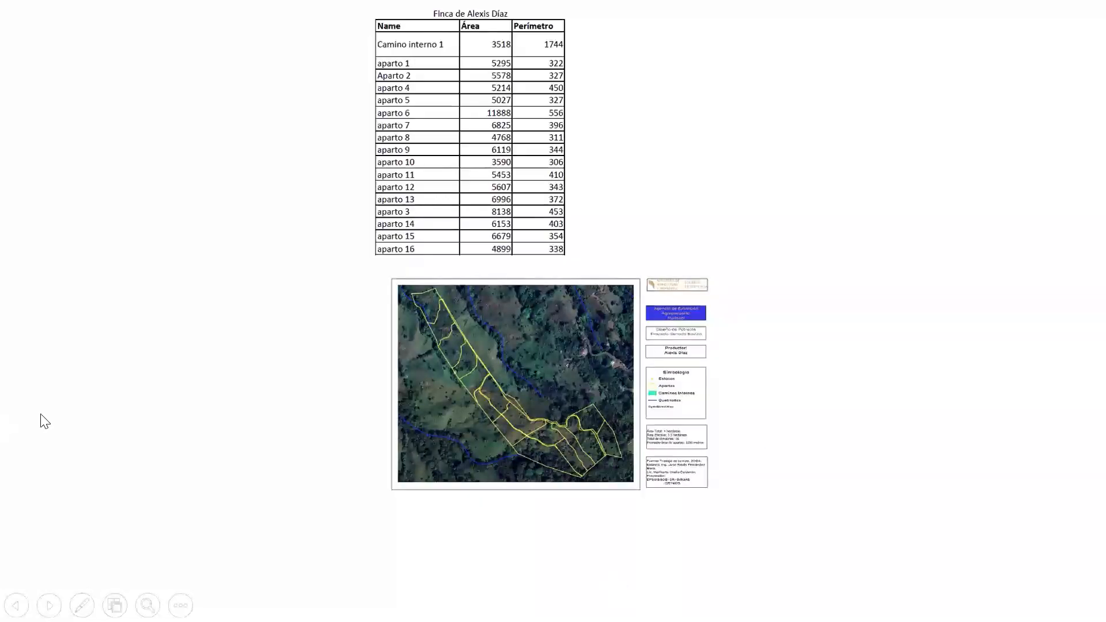
# Leave the slide show, go back to slide 7 and present its two farm proposal maps full screen.
pyautogui.press('Escape')
pyautogui.press('pageup')
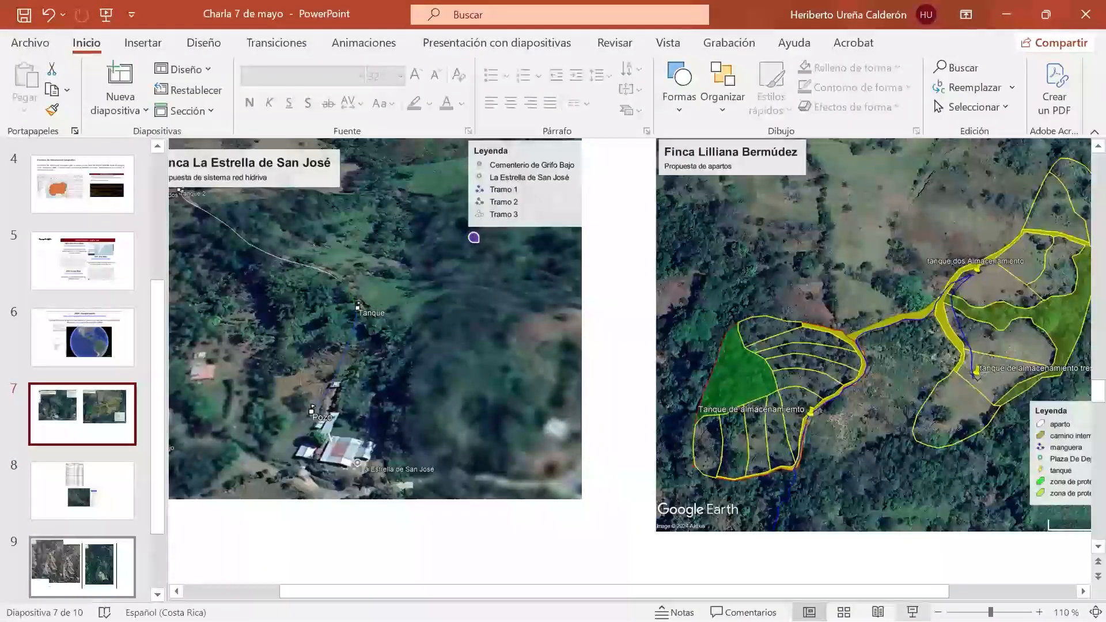
pyautogui.click(912, 612)
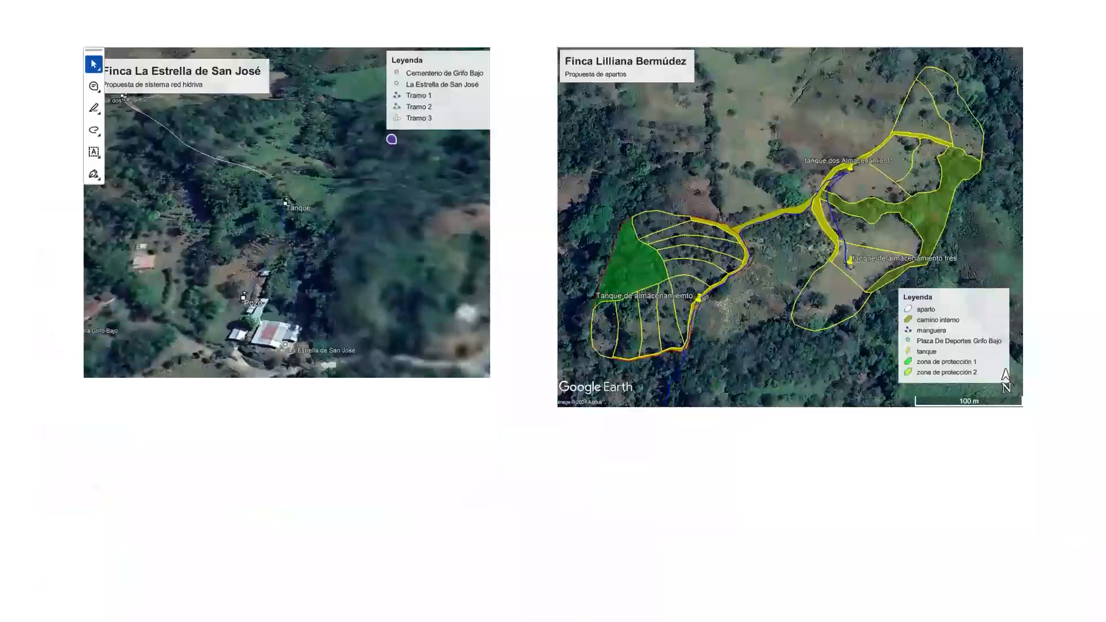
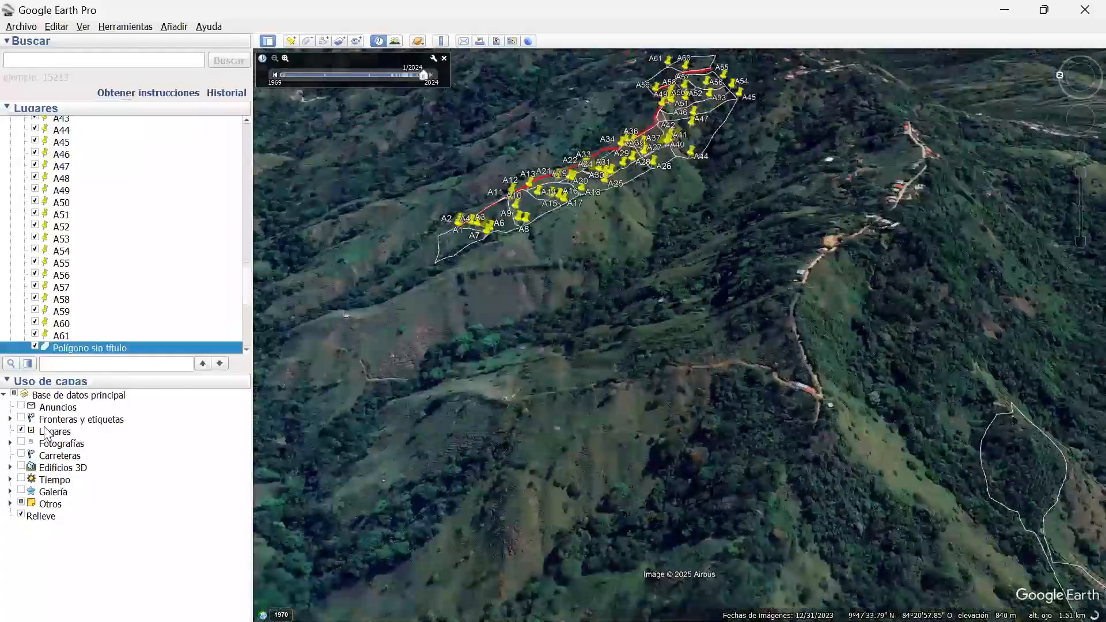
# Turn off the Relieve terrain layer in Google Earth Pro and inspect the flattened landscape around the farm and nearby villages.
pyautogui.moveTo(562, 316); pyautogui.dragTo(486, 316)
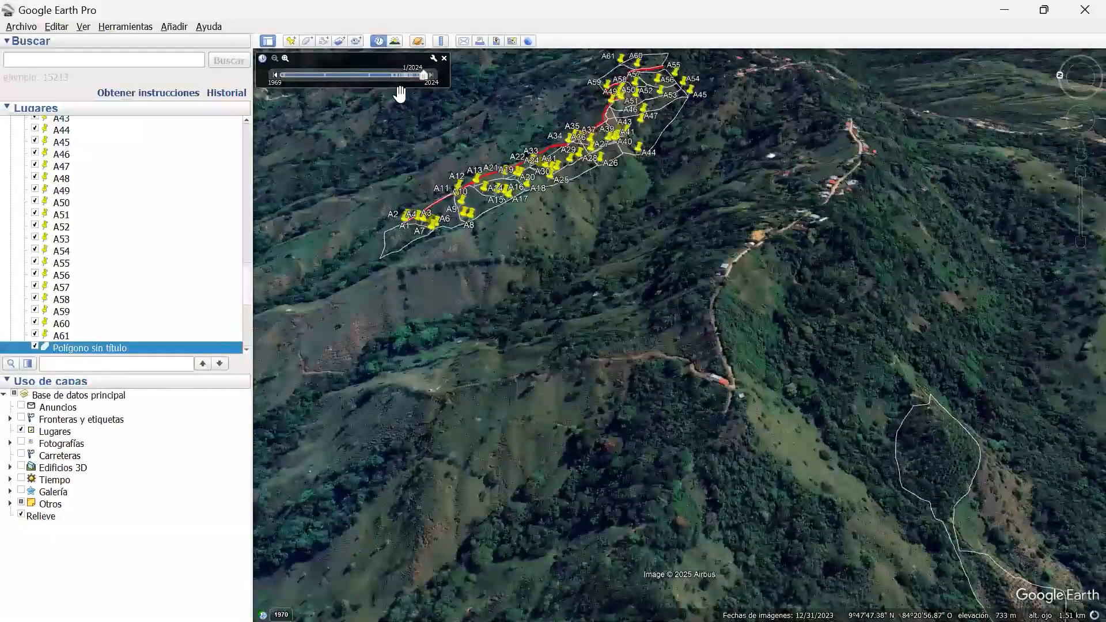
pyautogui.click(22, 515)
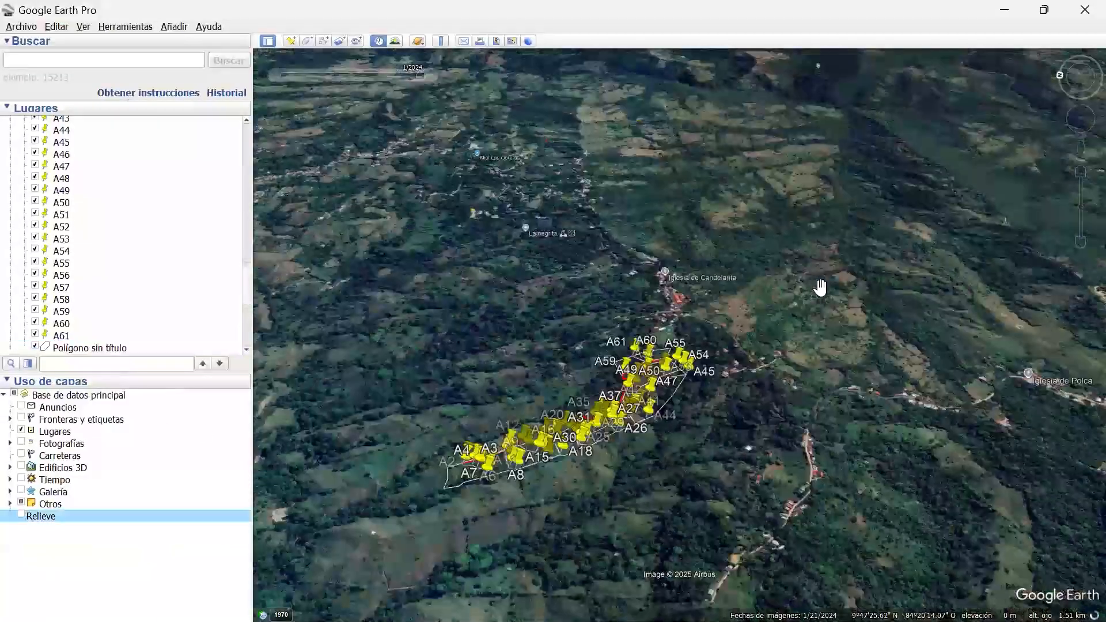
pyautogui.scroll(3, 822, 295)
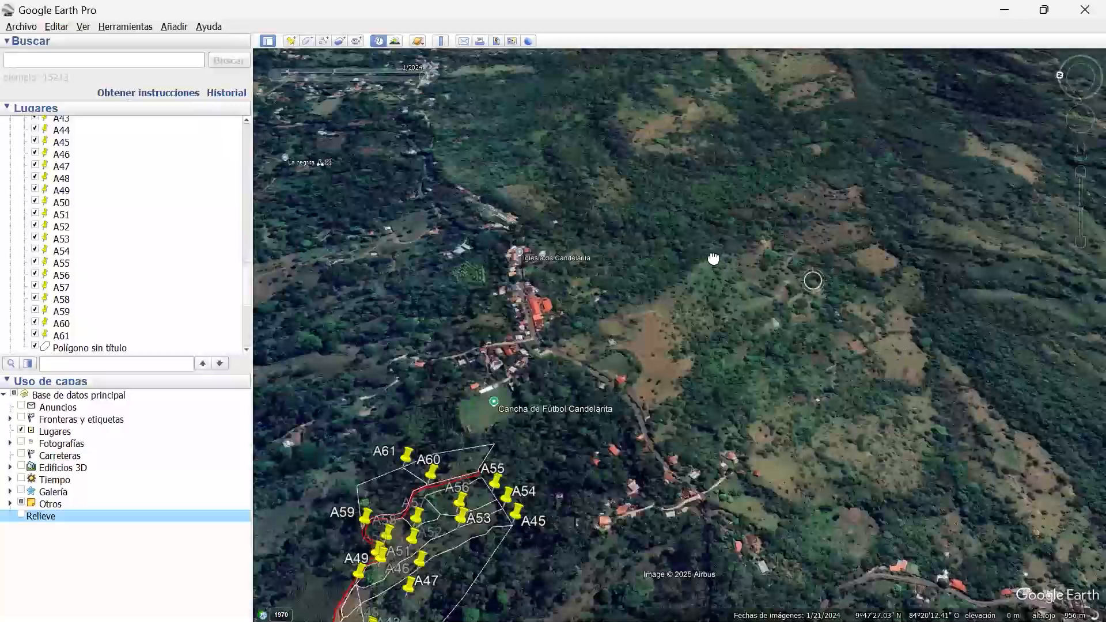
pyautogui.scroll(2, 719, 251)
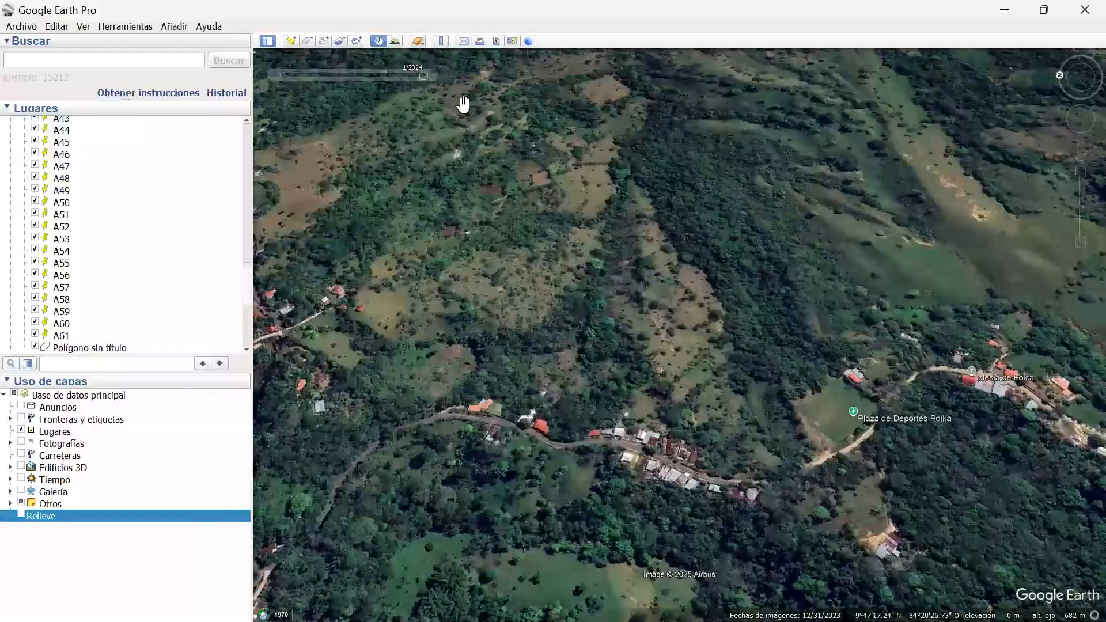
pyautogui.moveTo(452, 83)
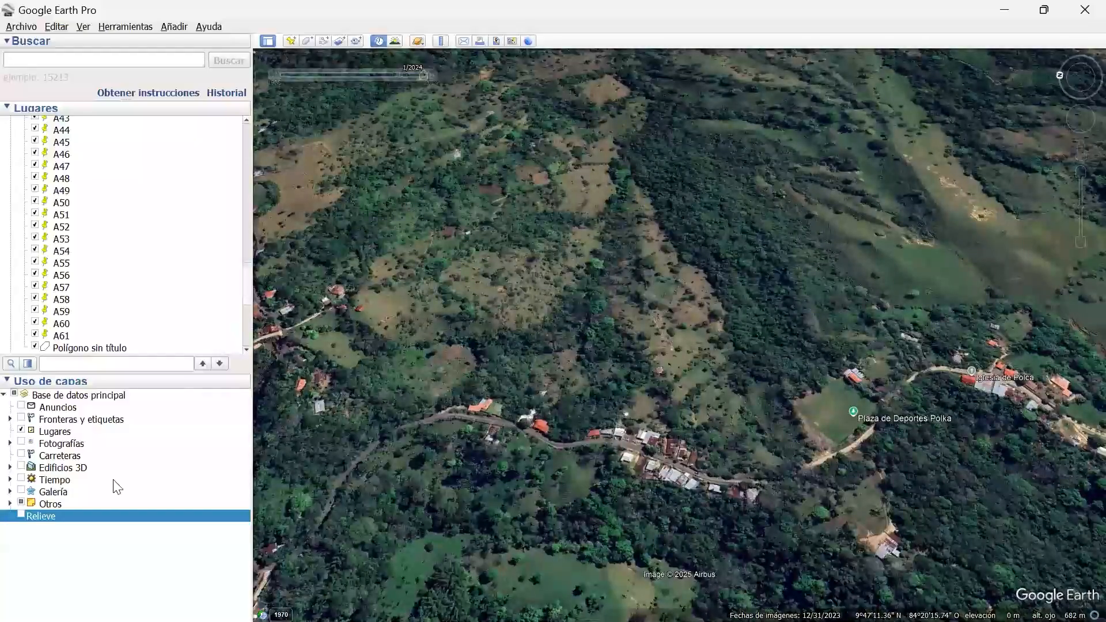
# Turn the Relieve terrain layer back on and view the traced polygon and surrounding slopes in relief.
pyautogui.click(21, 515)
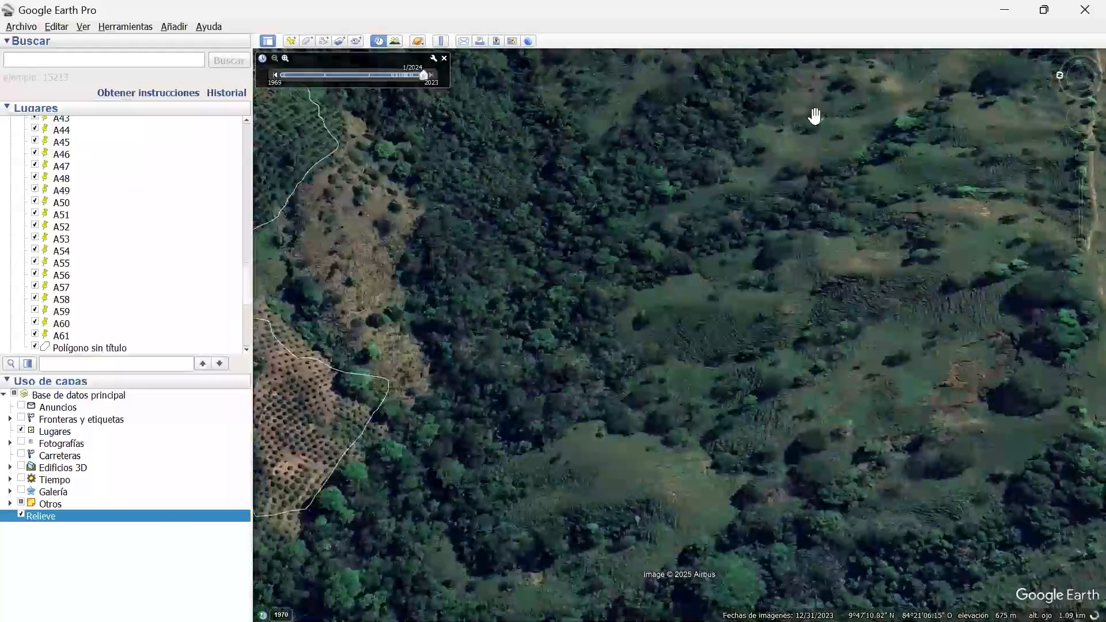
pyautogui.scroll(-2, 735, 322)
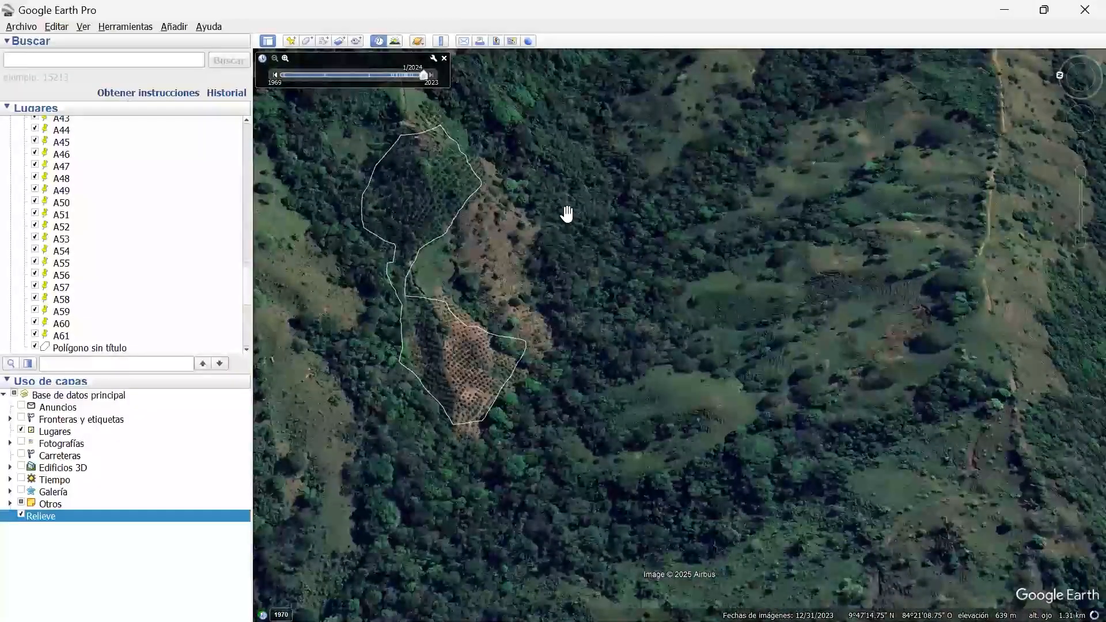
pyautogui.scroll(-1, 565, 209)
pyautogui.scroll(-1, 564, 199)
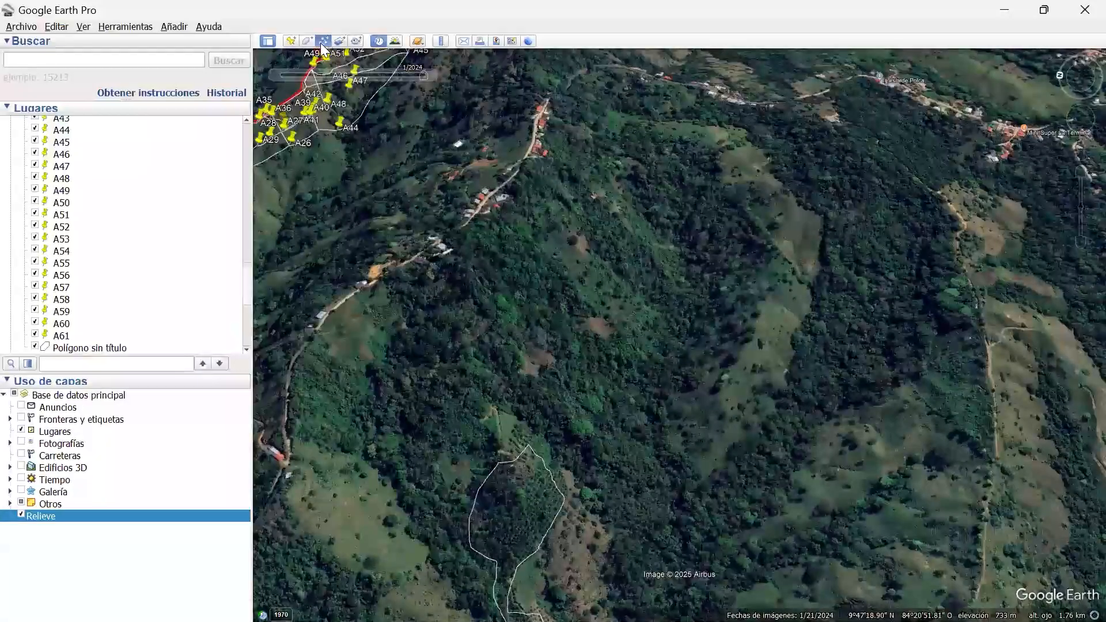
# Draw a path about 992 m long from the village road across the forested valley to the dirt road on the opposite ridge.
pyautogui.click(323, 41)
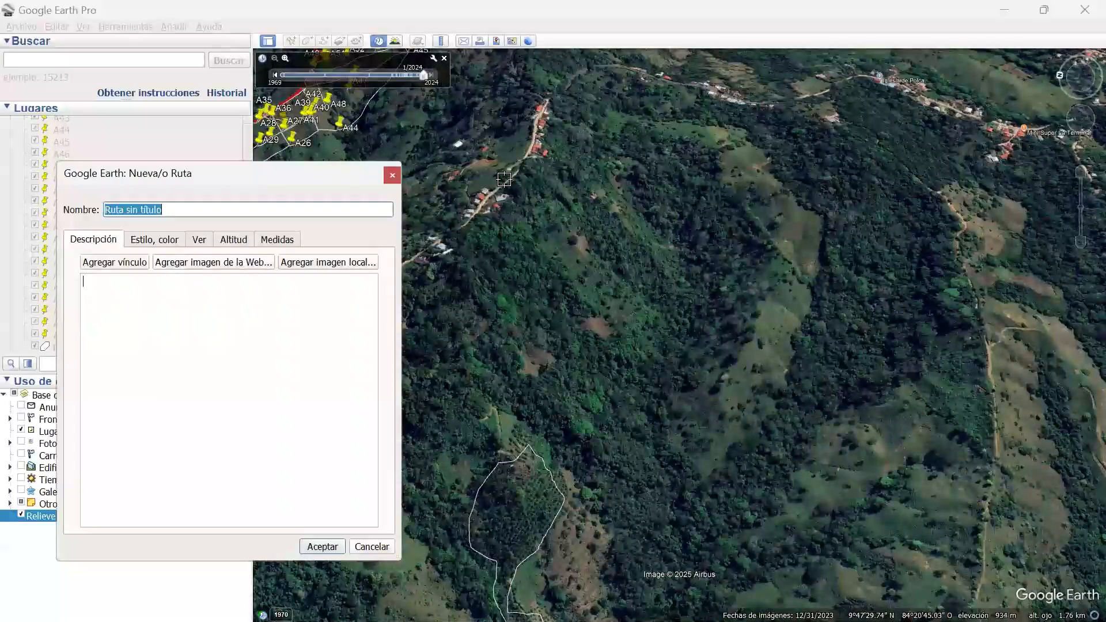
pyautogui.moveTo(505, 179); pyautogui.dragTo(544, 194)
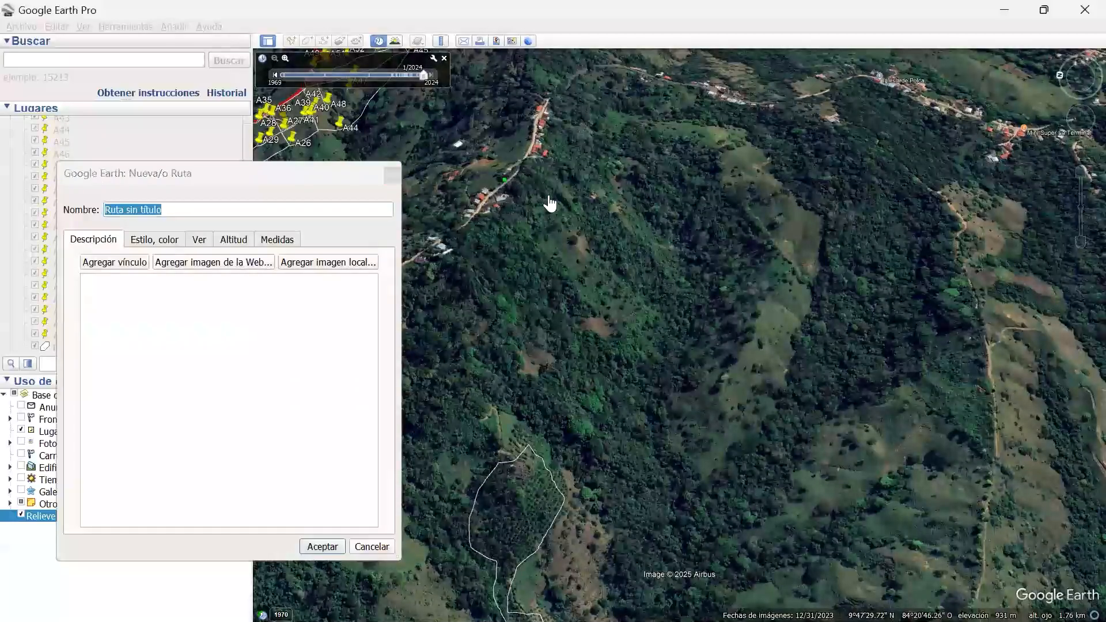
pyautogui.click(580, 213)
pyautogui.click(621, 232)
pyautogui.click(661, 256)
pyautogui.click(717, 275)
pyautogui.click(744, 281)
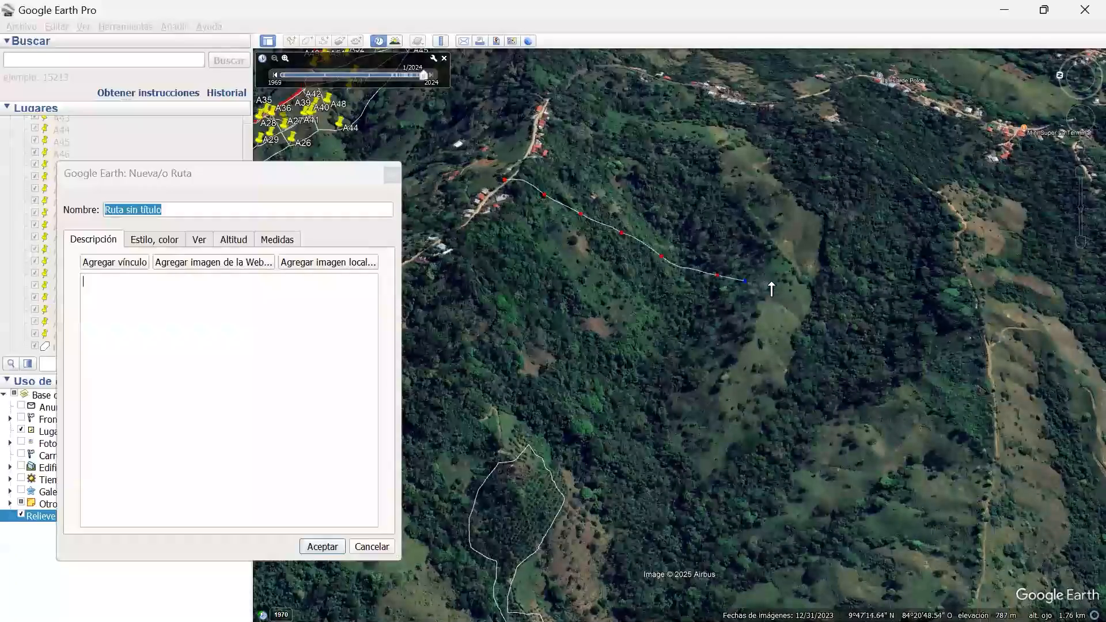
pyautogui.click(807, 280)
pyautogui.moveTo(947, 335); pyautogui.dragTo(964, 340)
pyautogui.click(985, 344)
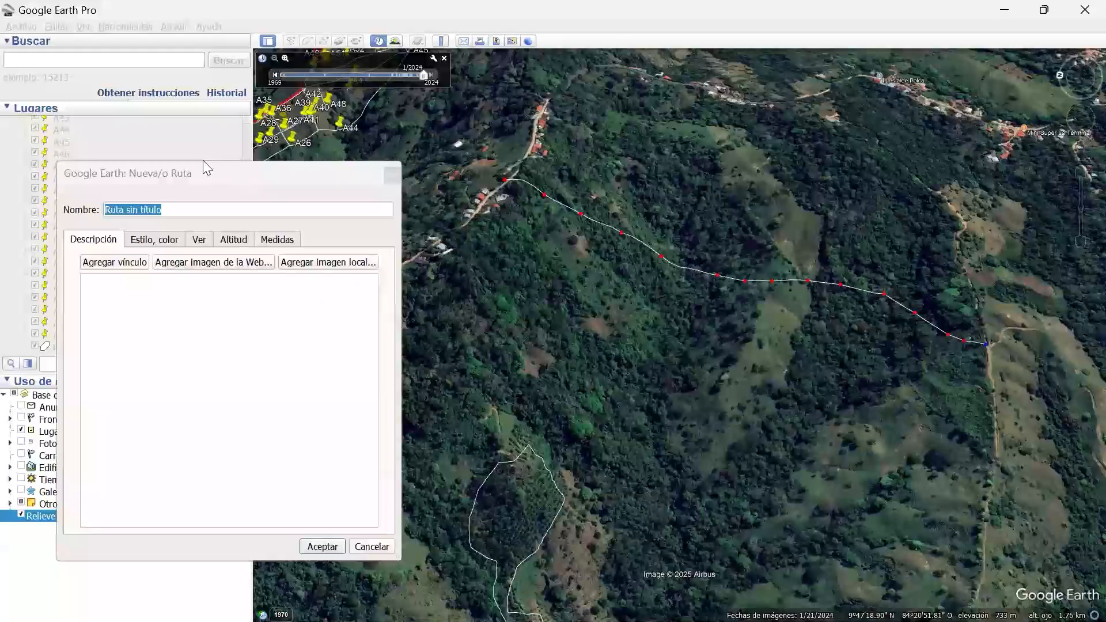
# Name the new path "prueba 1" and save it.
pyautogui.moveTo(163, 171); pyautogui.dragTo(102, 172)
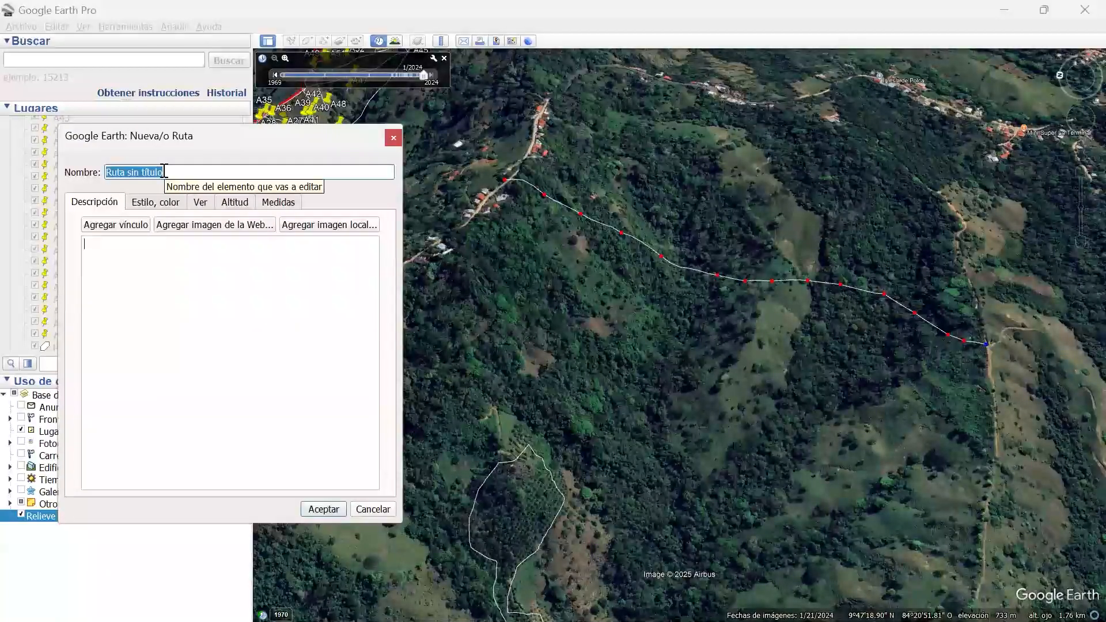
pyautogui.write('prueba')
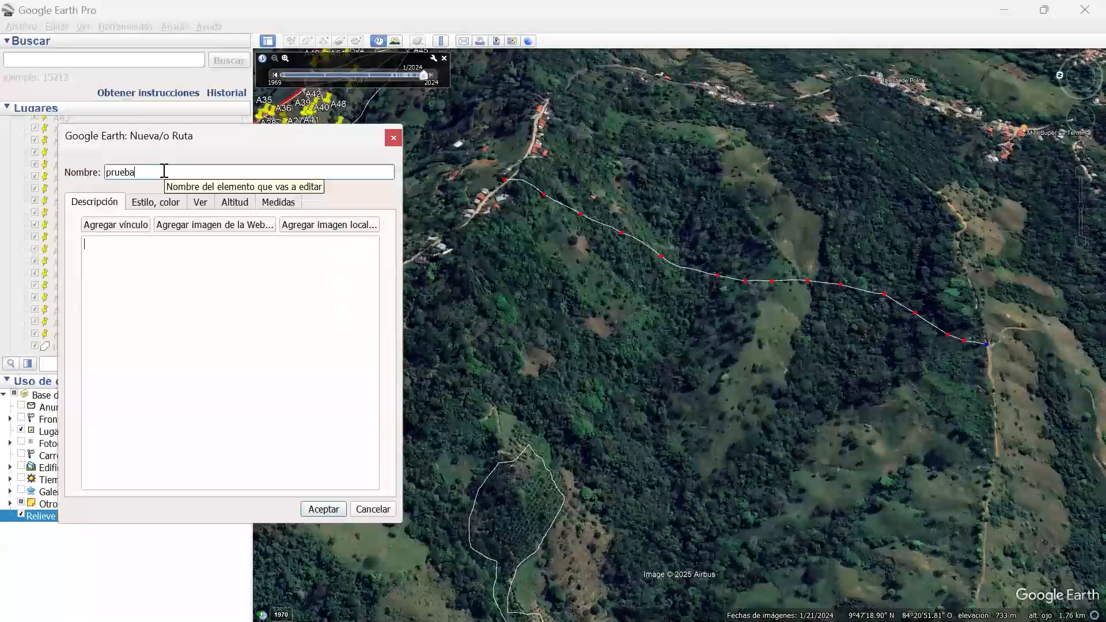
pyautogui.write(' 1')
pyautogui.press('Tab')
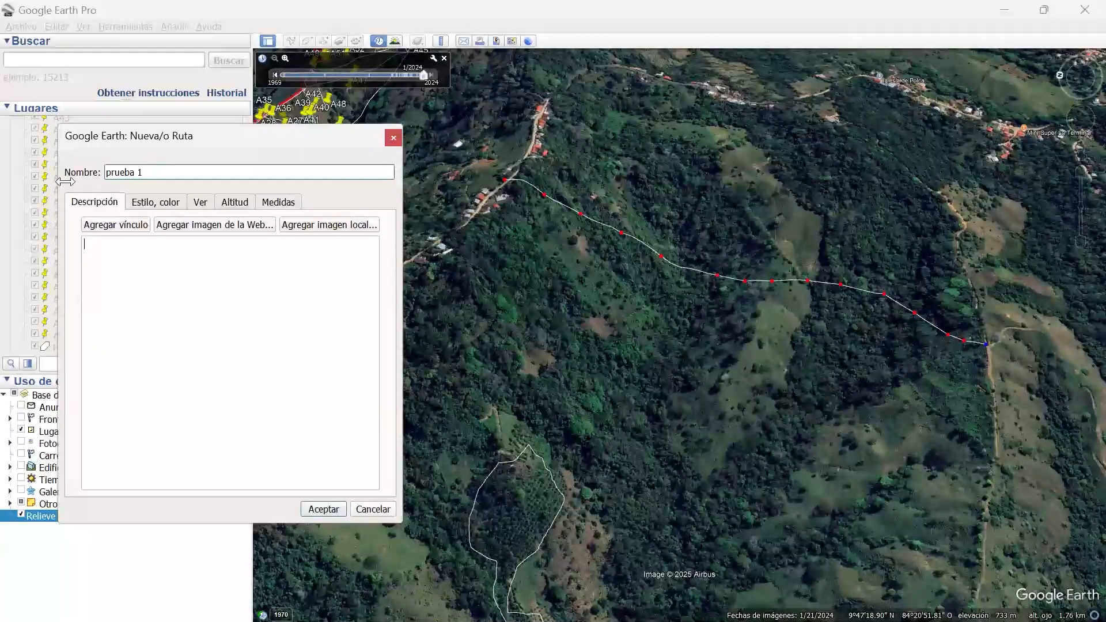
pyautogui.moveTo(210, 137); pyautogui.dragTo(216, 68)
pyautogui.press('Return')
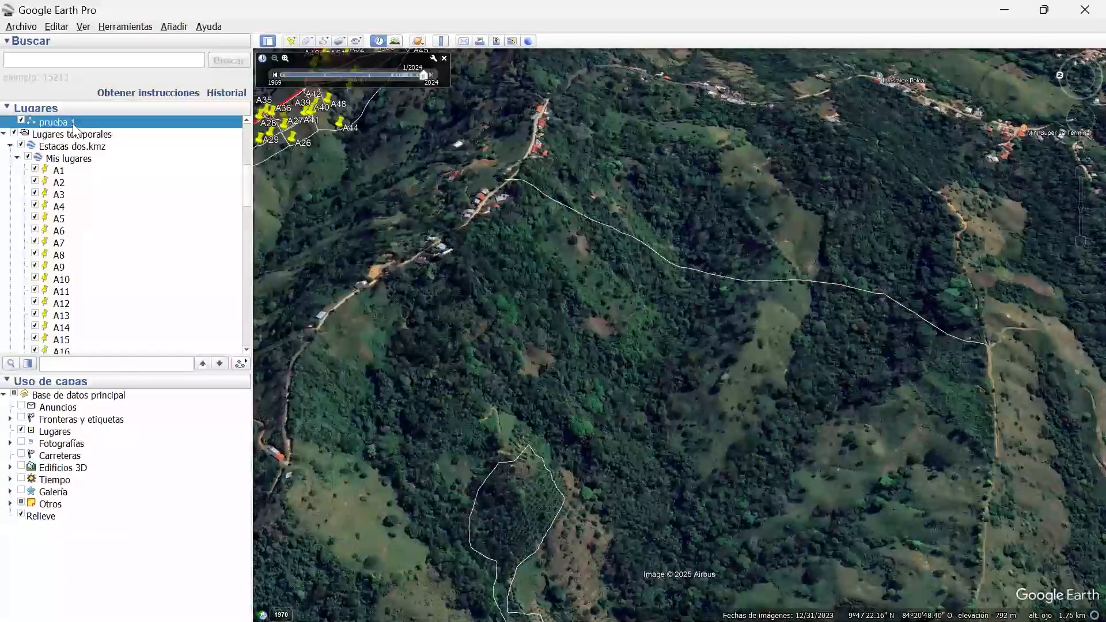
# Show the elevation profile of the prueba 1 path.
pyautogui.scroll(2, 66, 193)
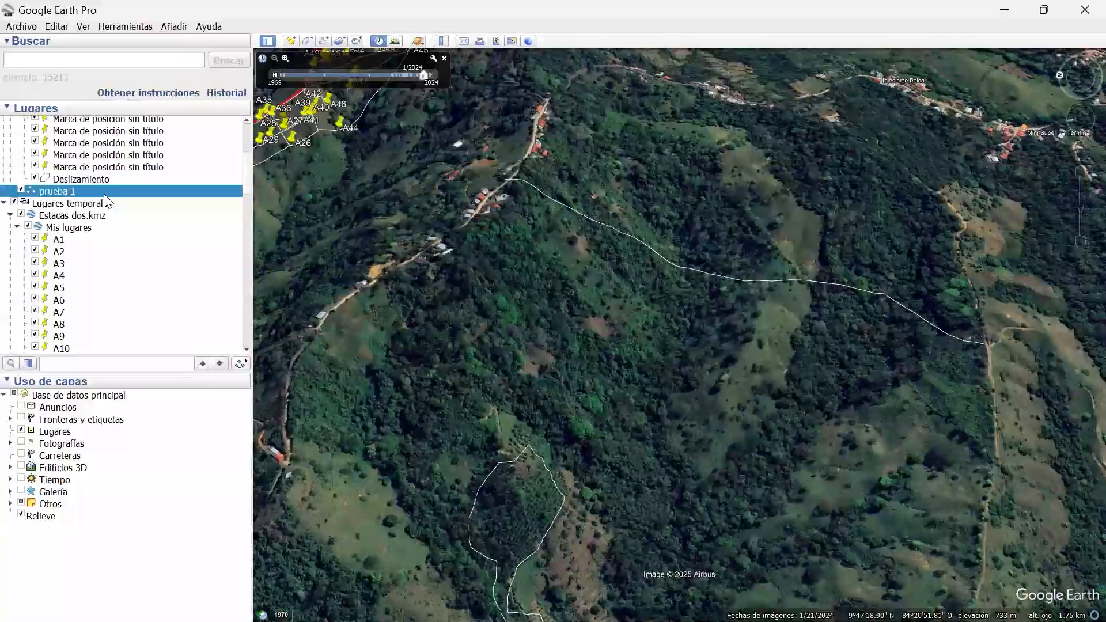
pyautogui.rightClick(90, 190)
pyautogui.moveTo(99, 196)
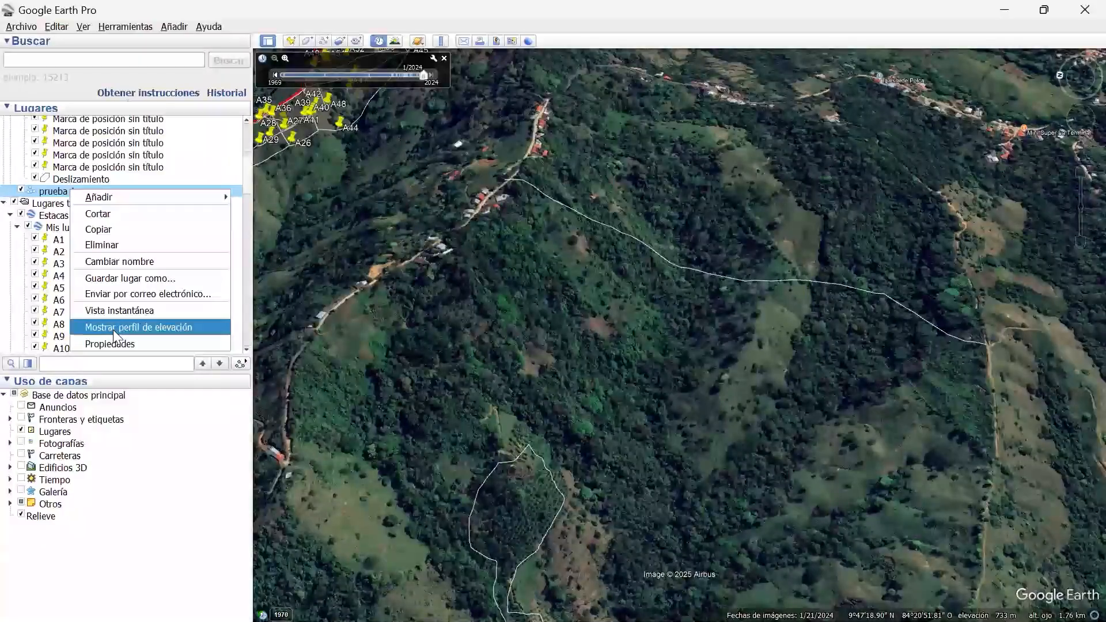
pyautogui.press('Return')
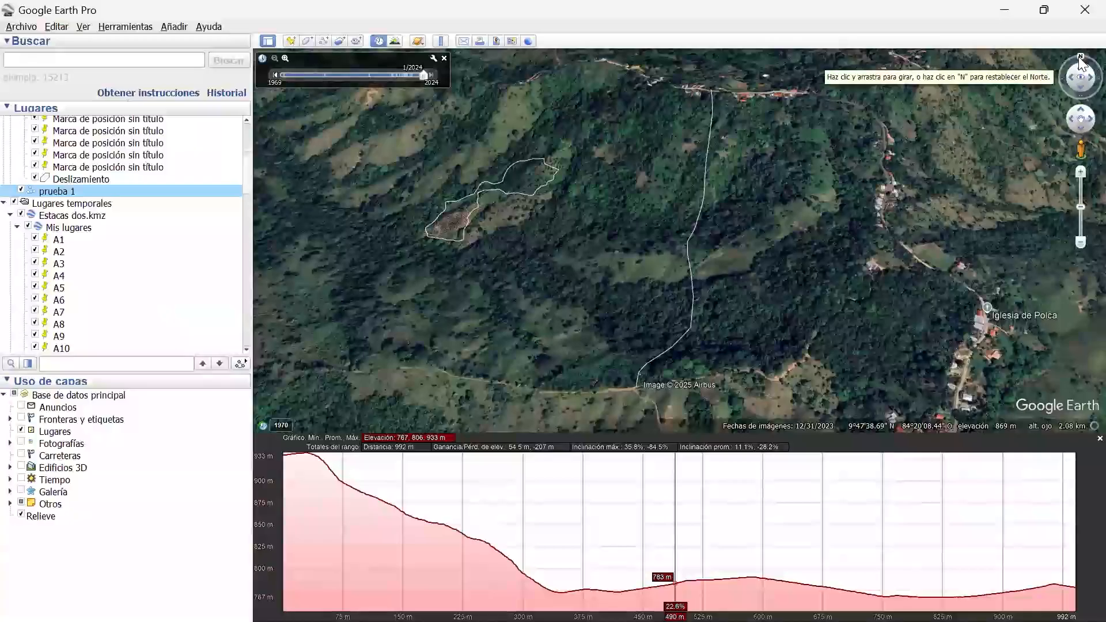
# Orient the map to north and examine a descending section about 49 m long on the path's elevation profile, then clear the selection.
pyautogui.moveTo(1066, 68); pyautogui.dragTo(1068, 61)
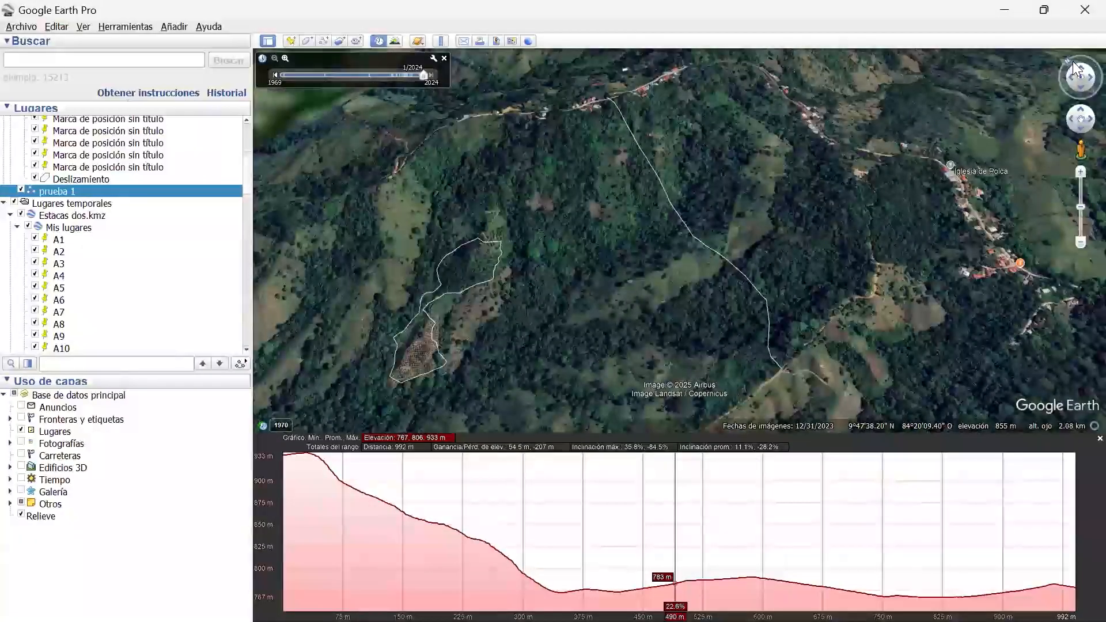
pyautogui.click(1071, 60)
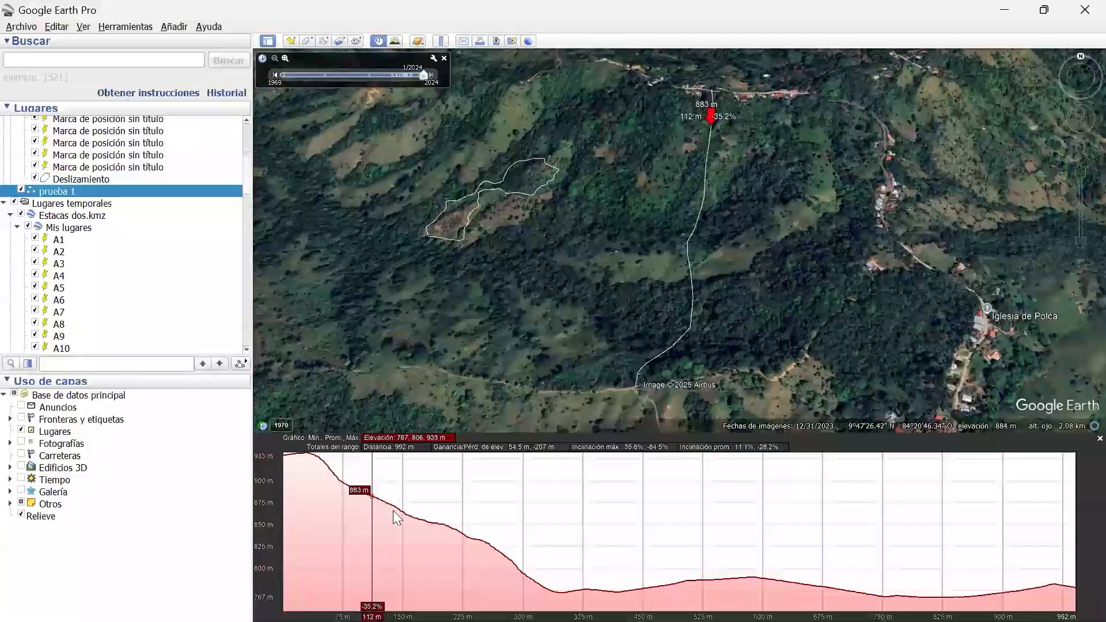
pyautogui.moveTo(418, 521)
pyautogui.mouseDown()
pyautogui.moveTo(470, 535)
pyautogui.moveTo(455, 519)
pyautogui.mouseUp()
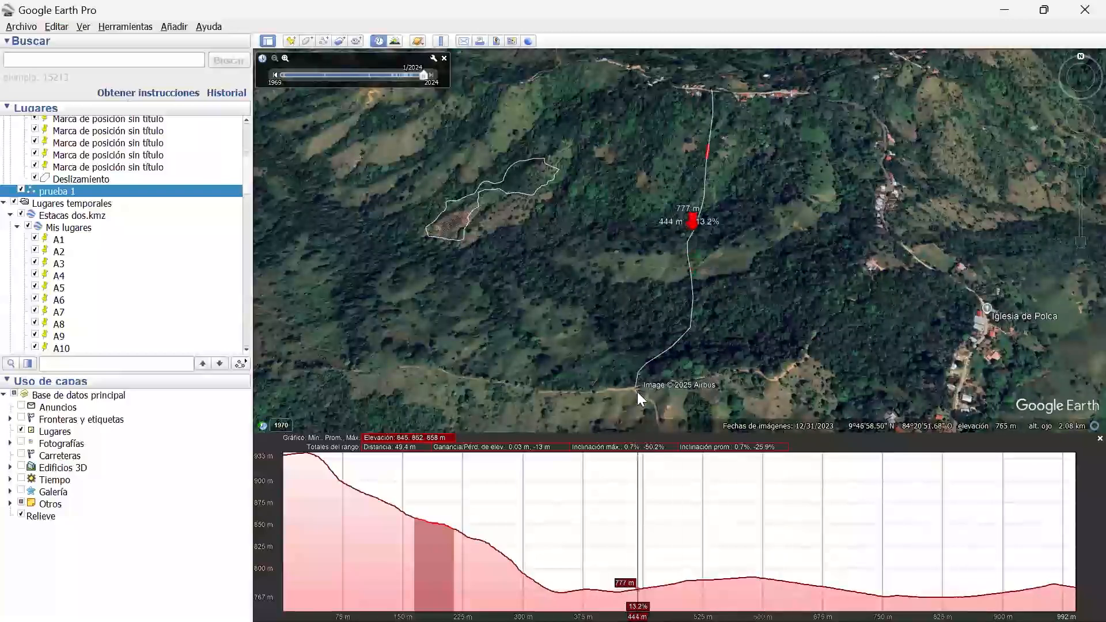
pyautogui.click(569, 437)
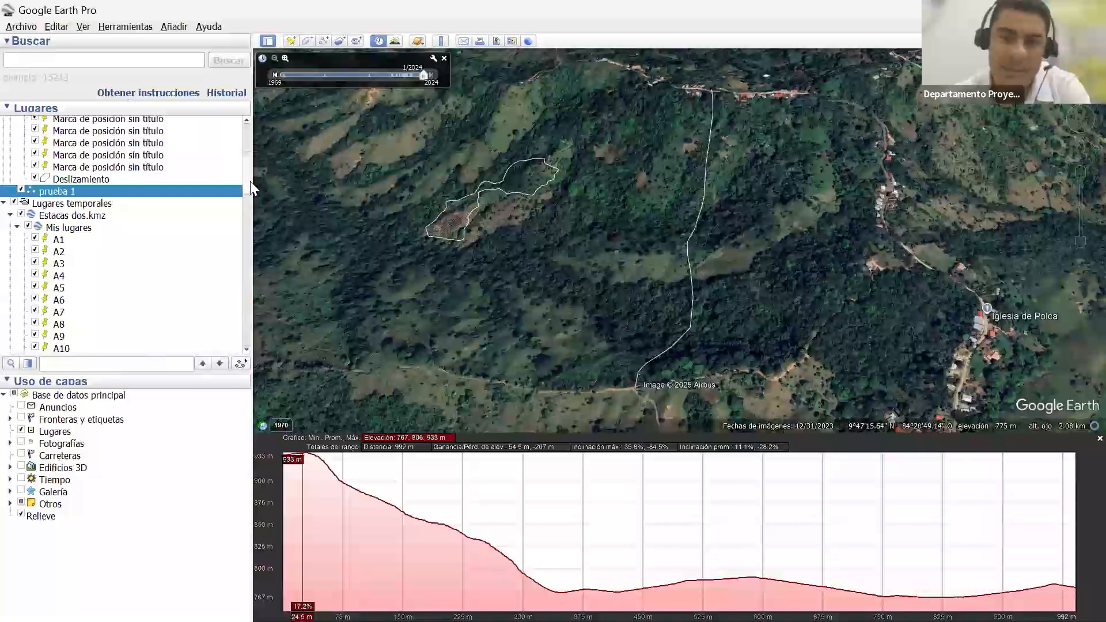
# Delete the prueba 1 path from the saved places and check the remaining layers.
pyautogui.scroll(5, 246, 173)
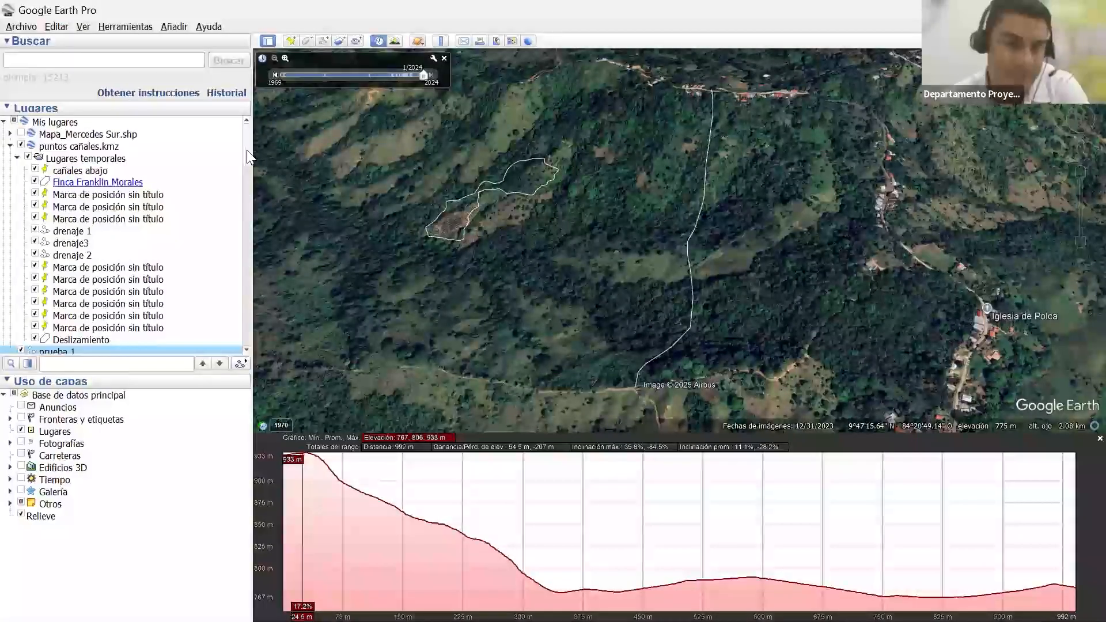
pyautogui.scroll(-3, 247, 155)
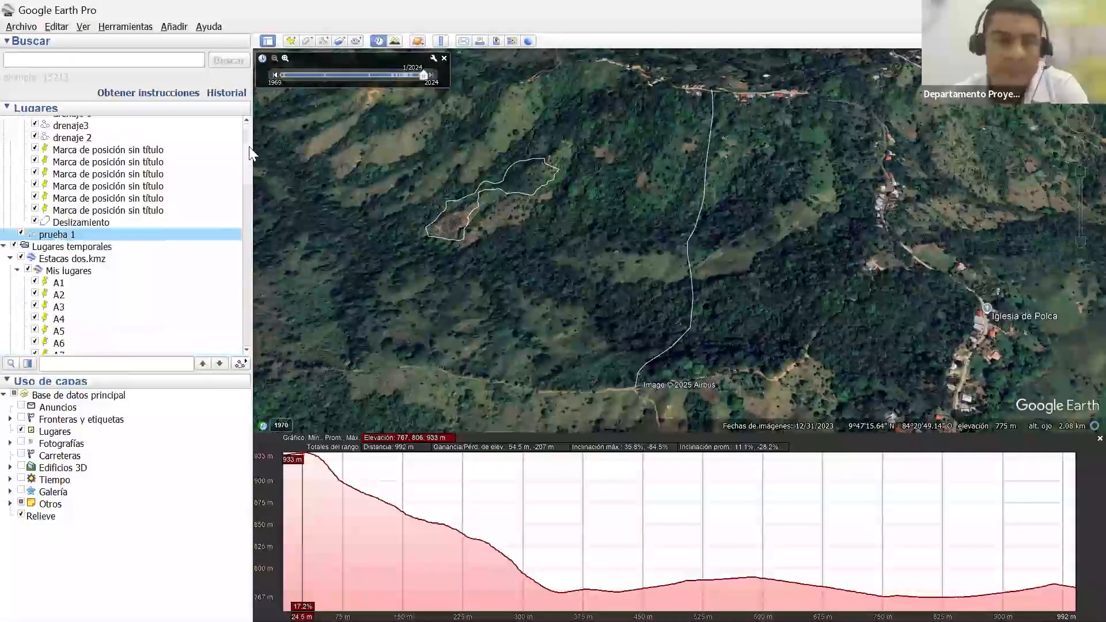
pyautogui.scroll(4, 248, 161)
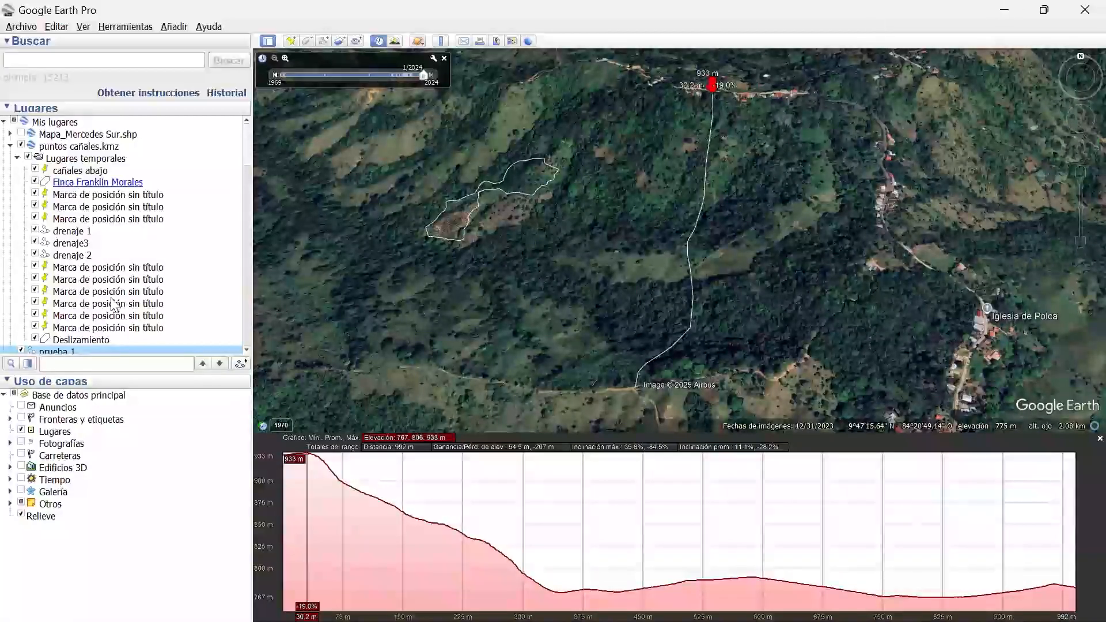
pyautogui.scroll(-1, 92, 308)
pyautogui.rightClick(75, 317)
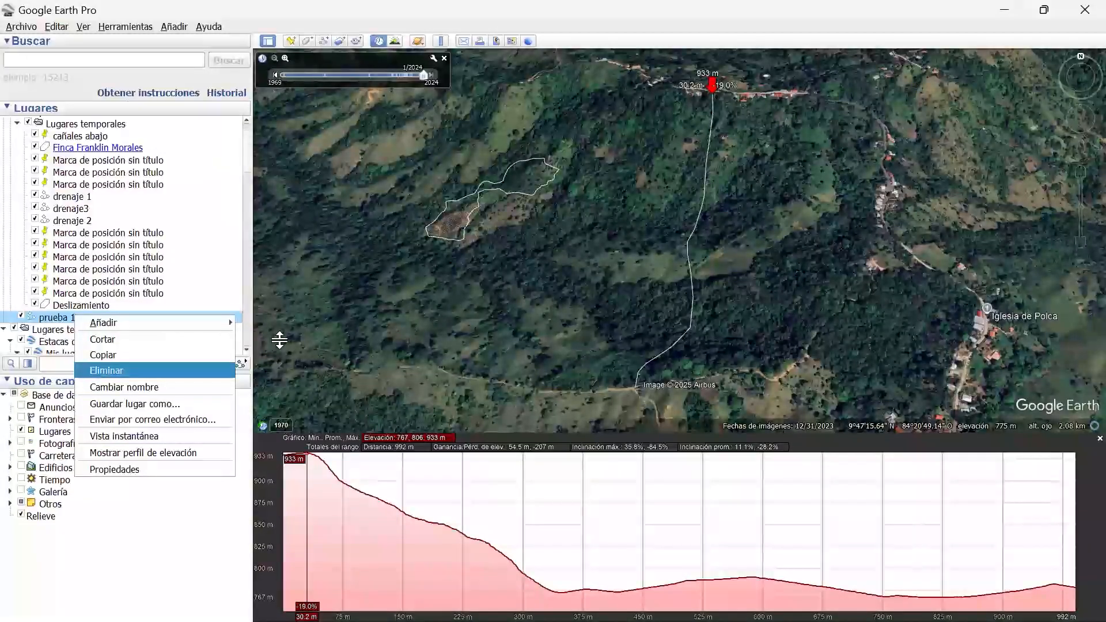
pyautogui.press('Return')
pyautogui.press('Return')
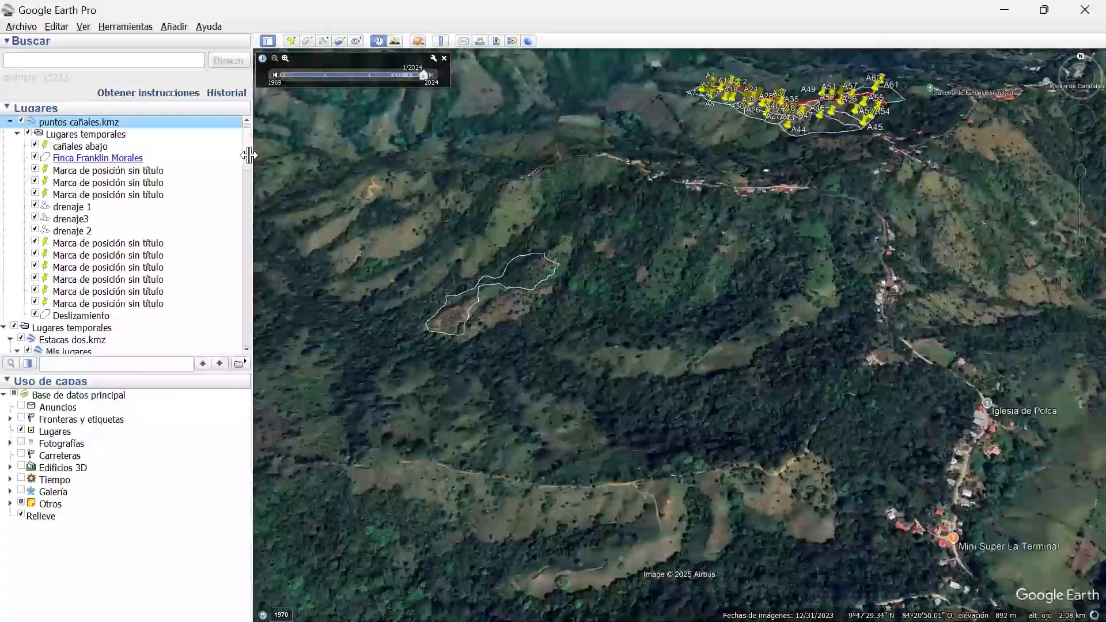
pyautogui.scroll(-5, 242, 188)
pyautogui.scroll(6, 243, 155)
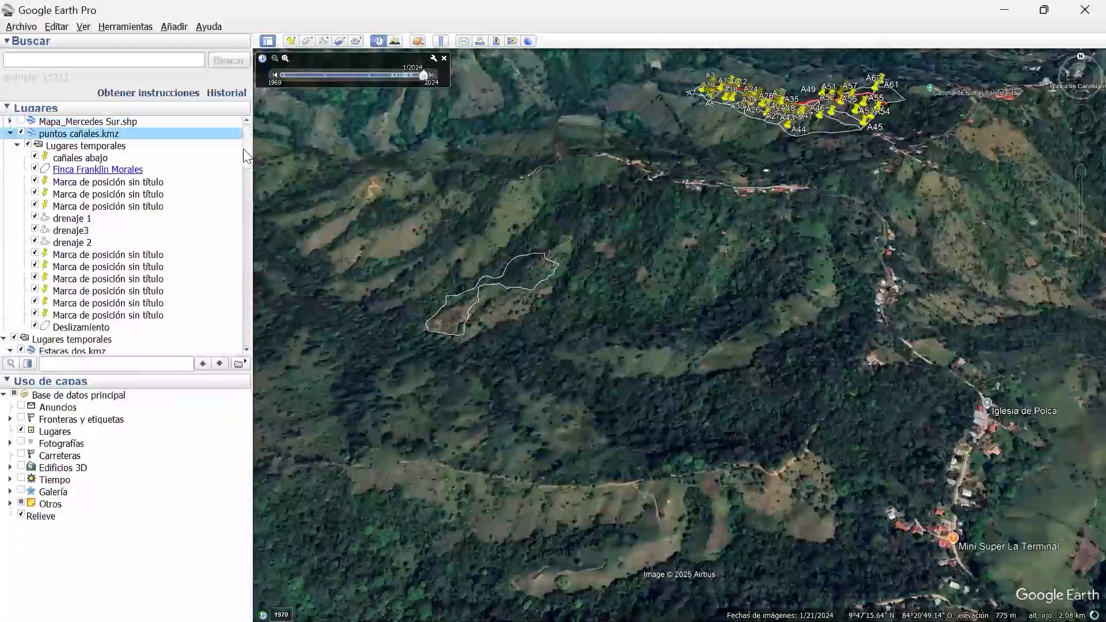
pyautogui.scroll(1, 243, 148)
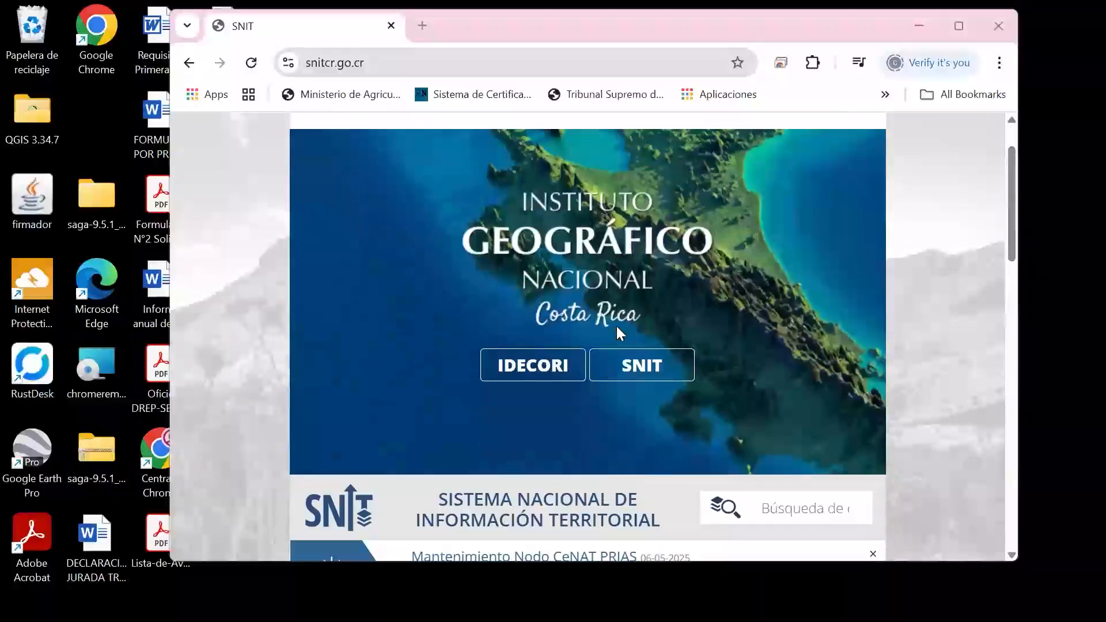
# Switch to the SNIT geoportal in Chrome, maximize it, look over its thematic viewers and open the Servicios OGC page.
pyautogui.scroll(-2, 611, 306)
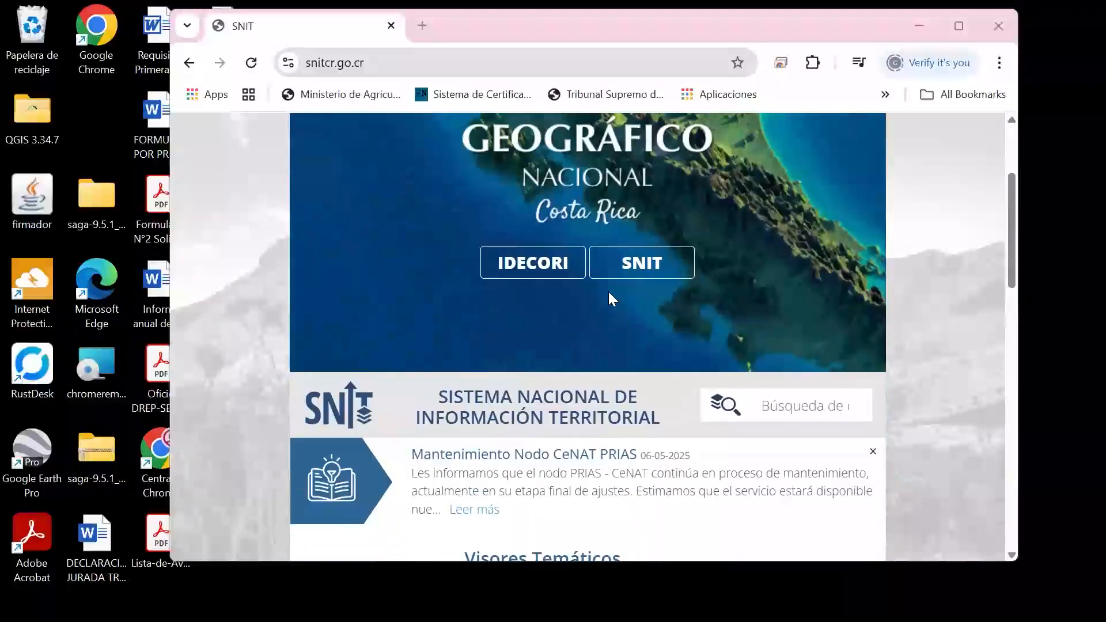
pyautogui.scroll(2, 607, 289)
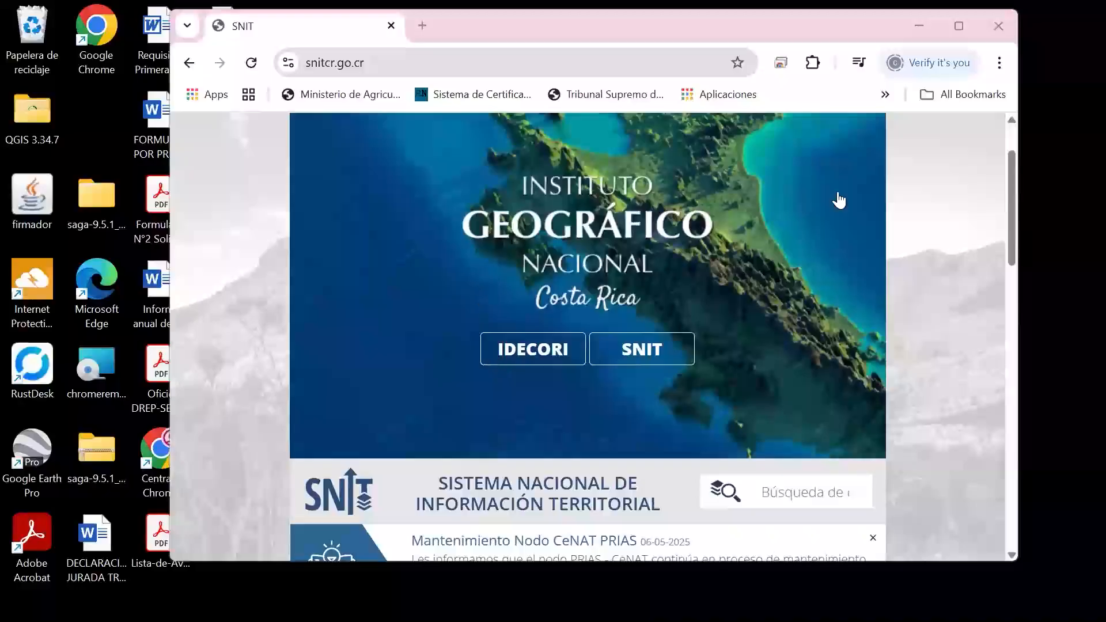
pyautogui.click(948, 30)
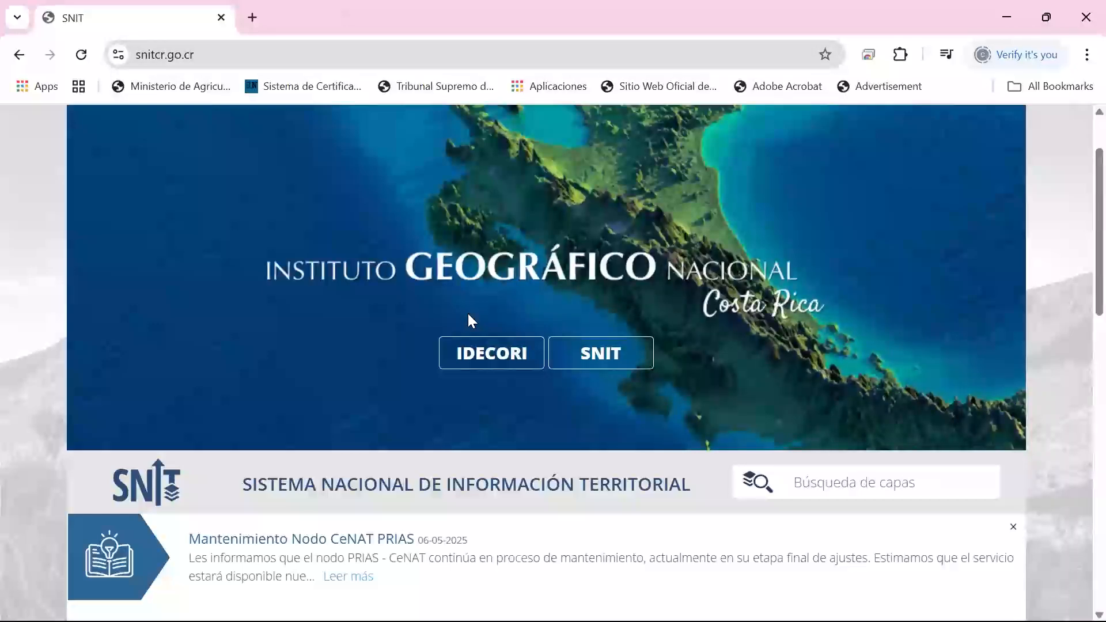
pyautogui.scroll(-1, 467, 314)
pyautogui.scroll(-1, 502, 270)
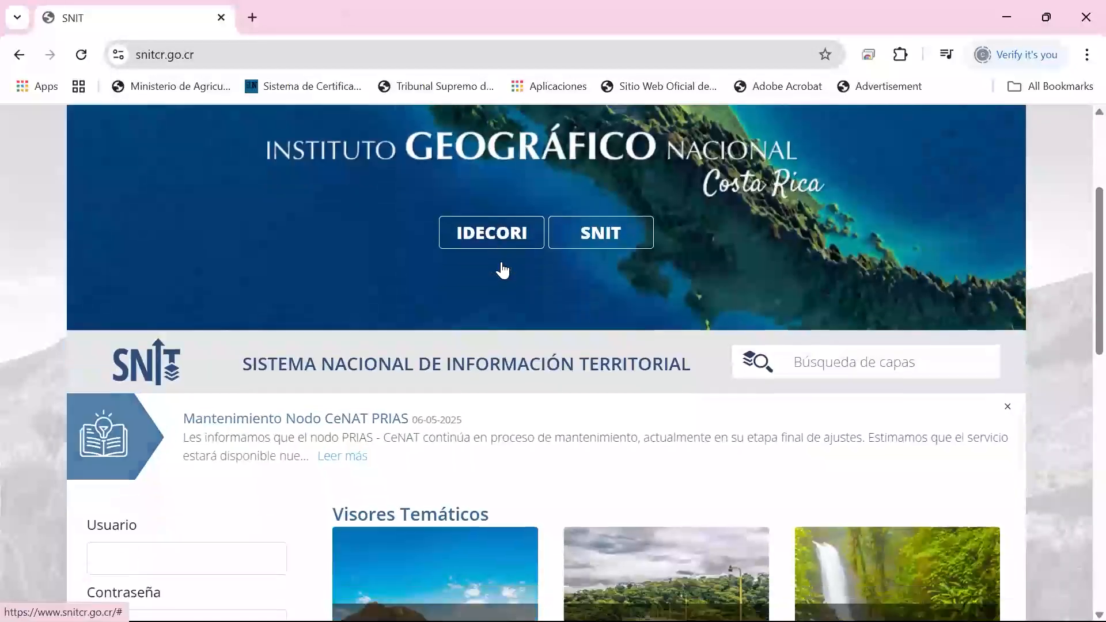
pyautogui.scroll(-7, 502, 269)
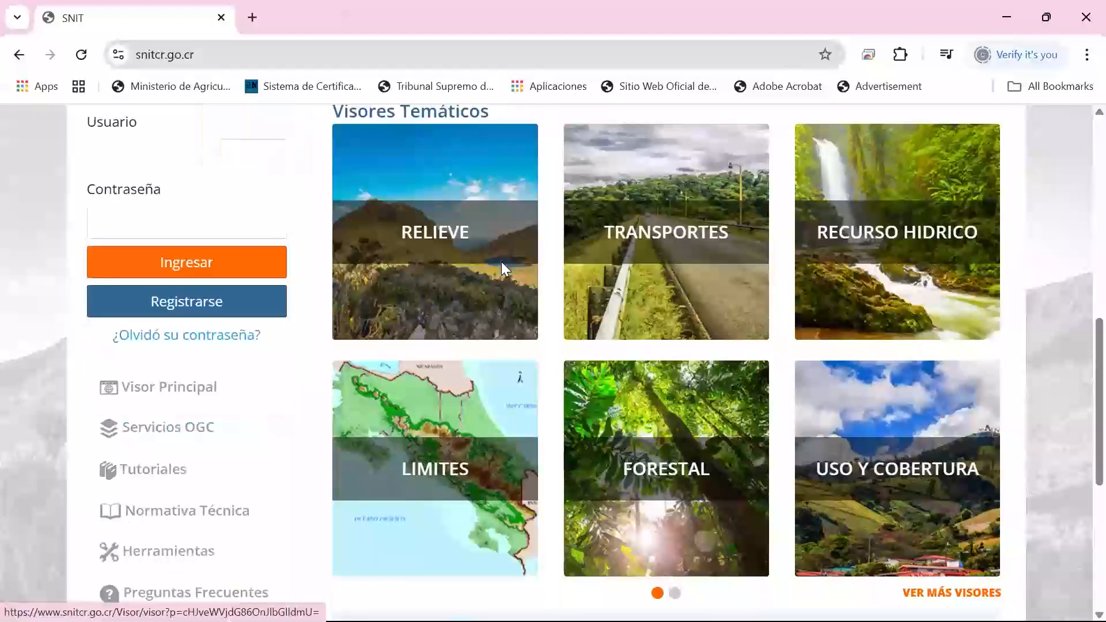
pyautogui.scroll(-4, 501, 261)
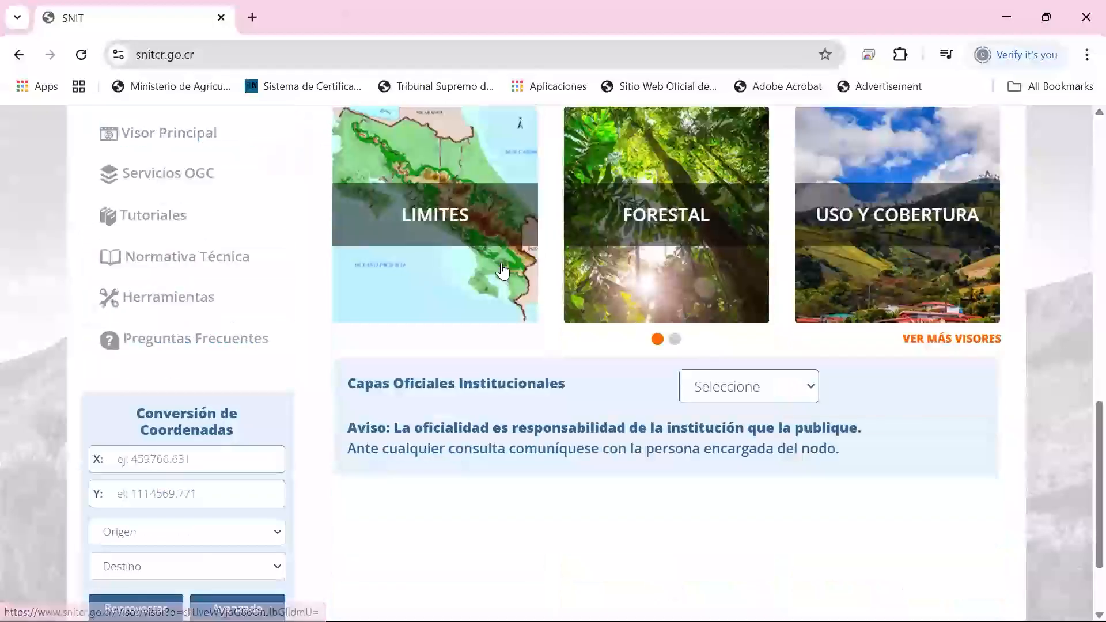
pyautogui.click(172, 176)
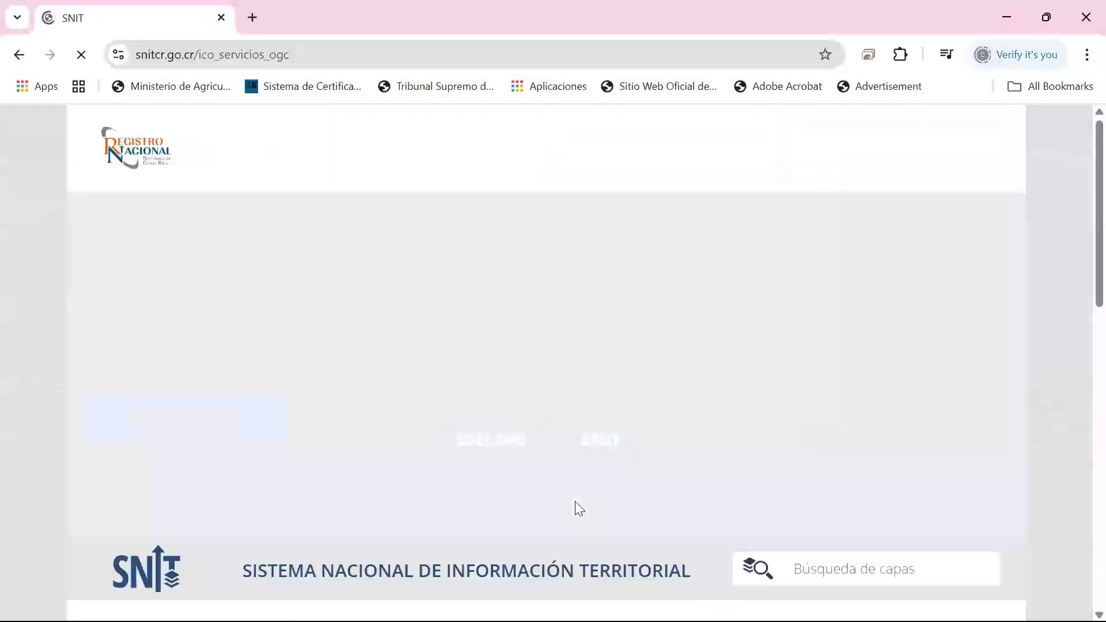
# Find the Nodos RNP-IGN services on the OGC page and expand the Registro Inmobiliario section.
pyautogui.scroll(-5, 614, 460)
pyautogui.scroll(-10, 615, 461)
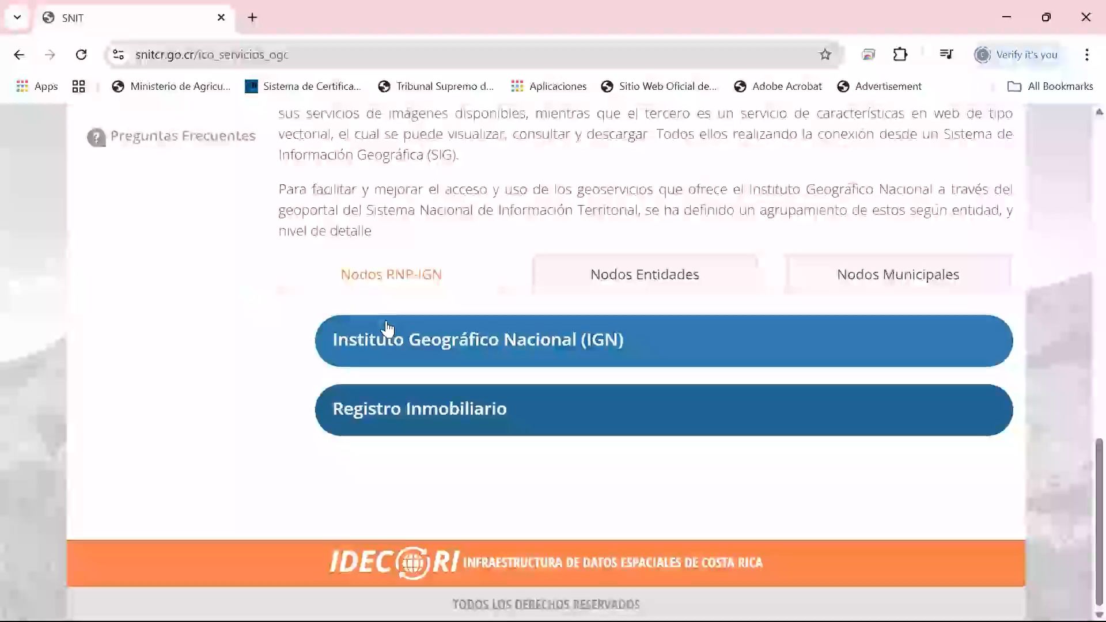
pyautogui.click(442, 414)
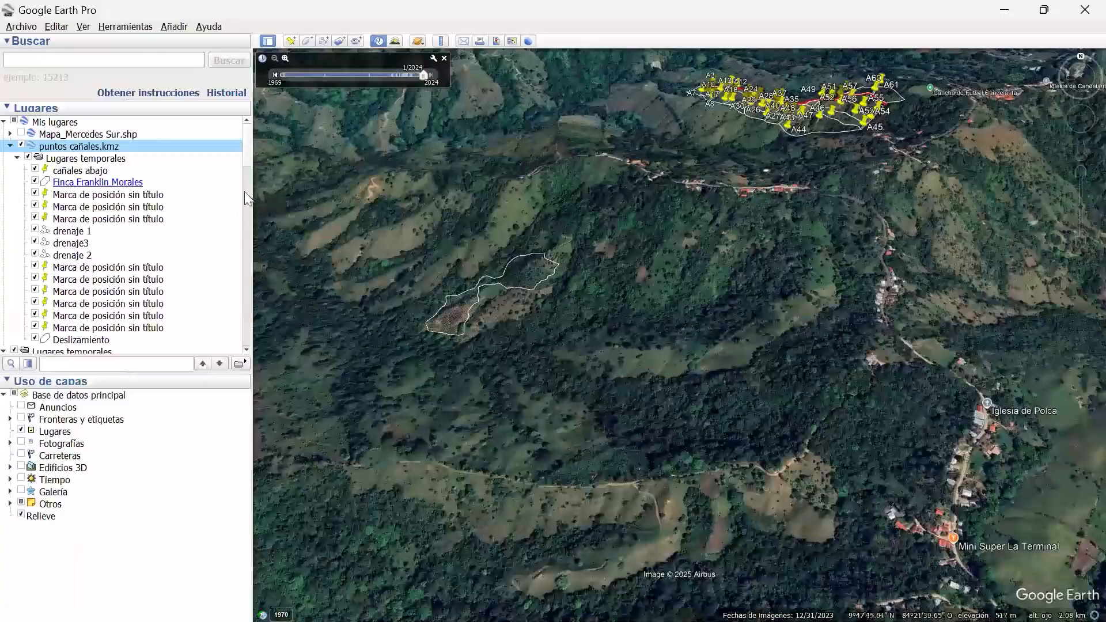
# Start opening a file and browse from Documentos through Productores AEA Puriscal and inmobiliarios to the Mercedes Sur folder.
pyautogui.scroll(-12, 247, 154)
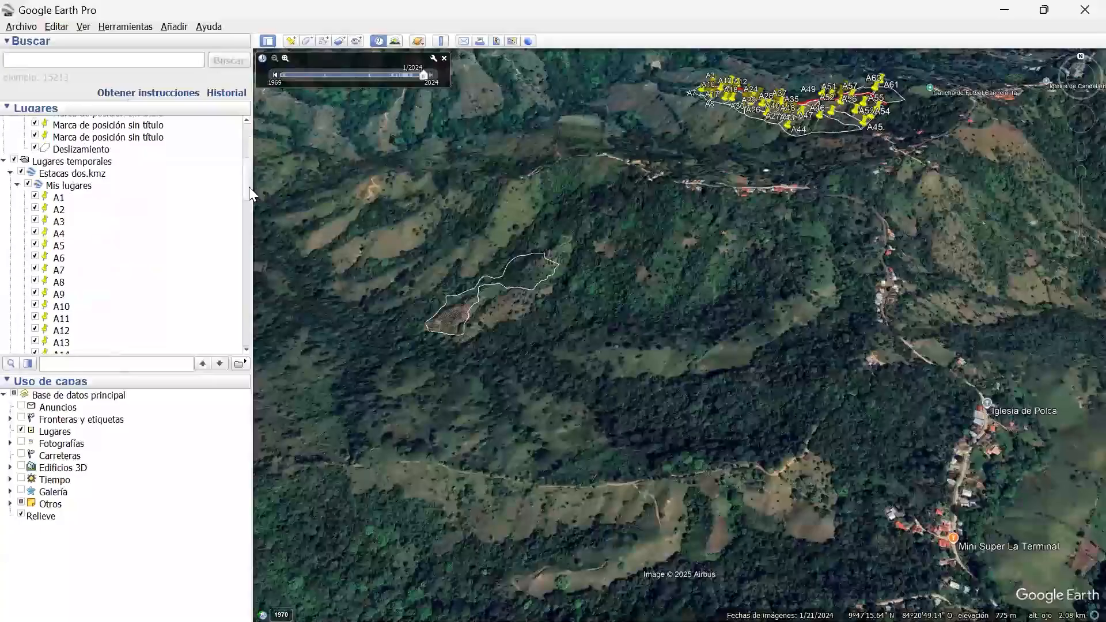
pyautogui.scroll(-20, 249, 233)
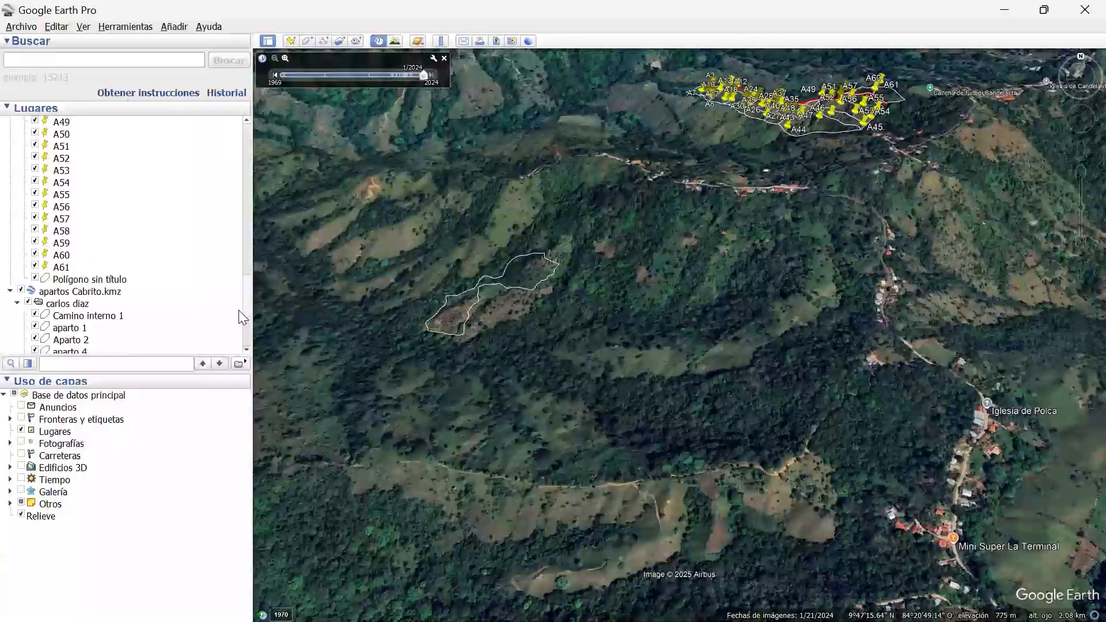
pyautogui.click(20, 26)
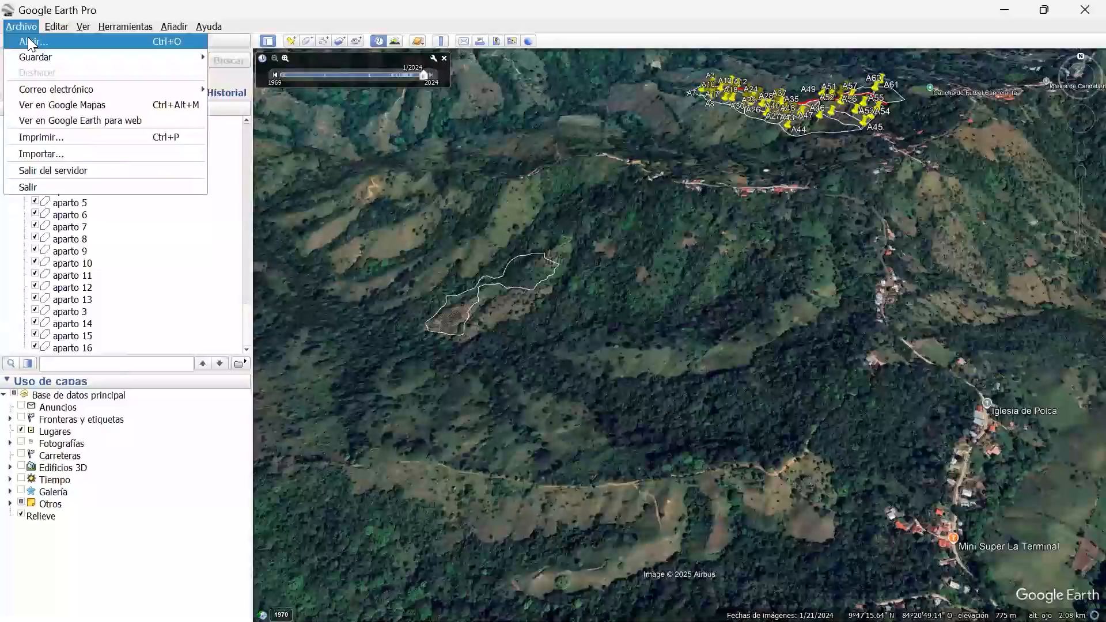
pyautogui.click(29, 42)
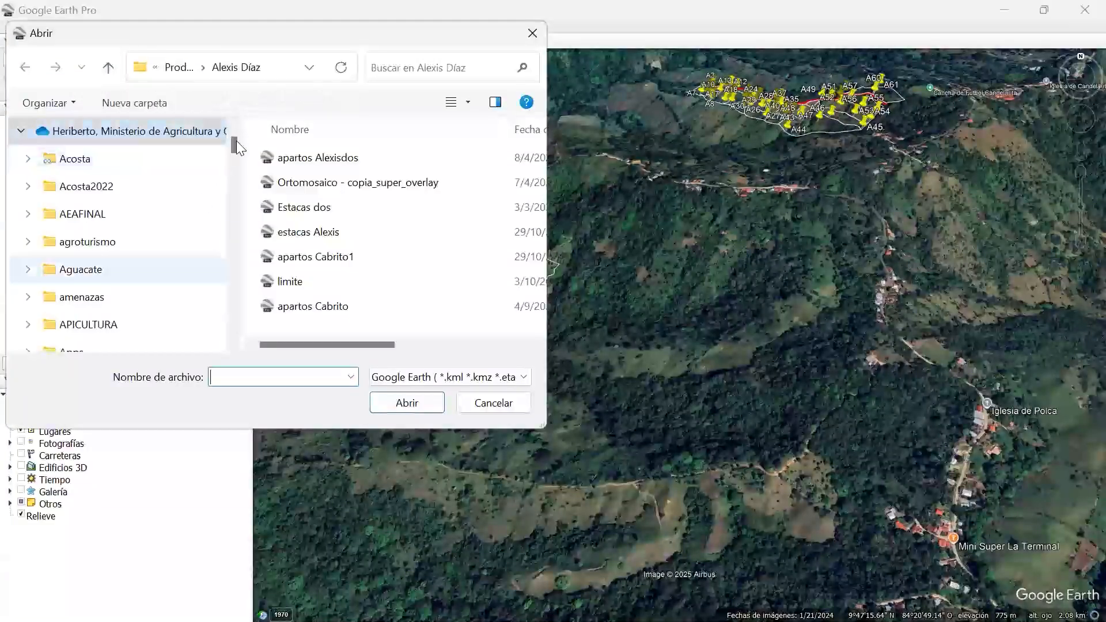
pyautogui.scroll(-10, 230, 259)
pyautogui.scroll(-5, 232, 288)
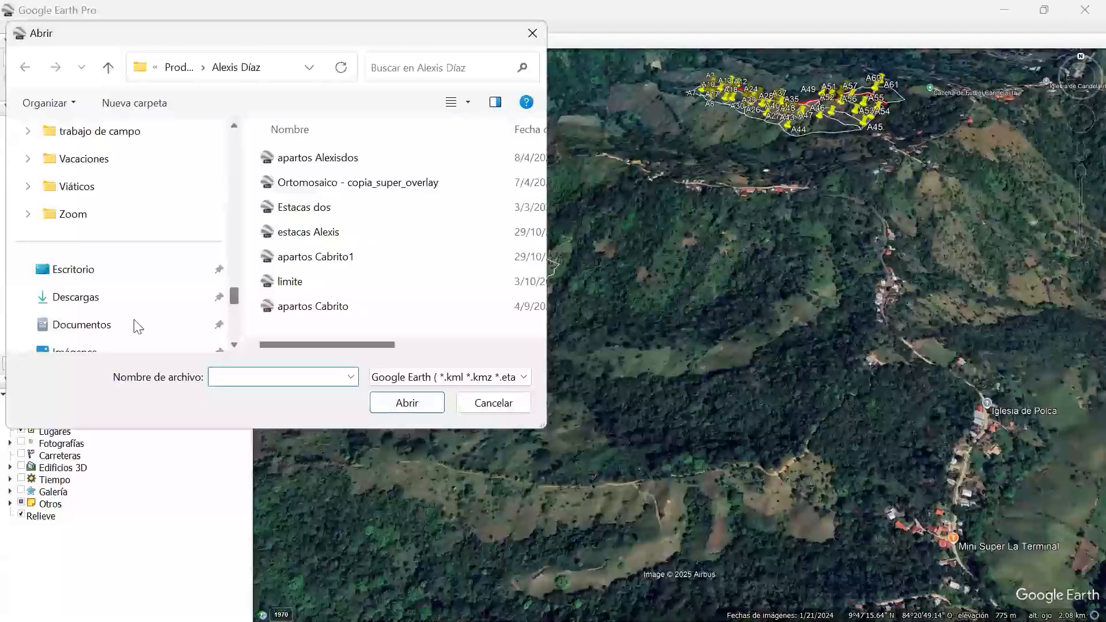
pyautogui.click(85, 329)
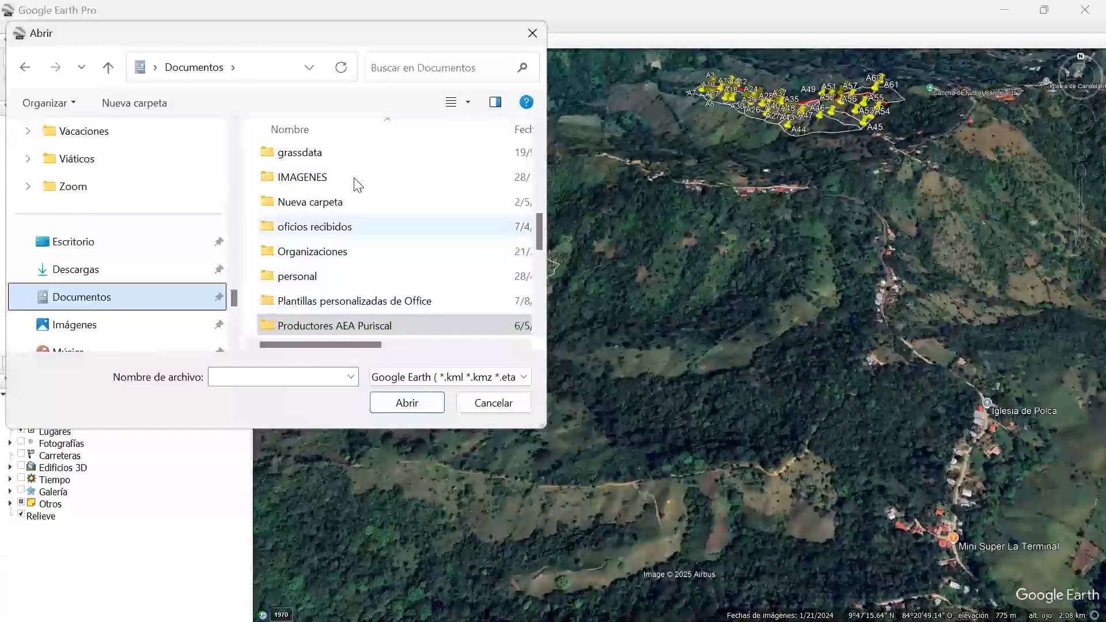
pyautogui.doubleClick(331, 324)
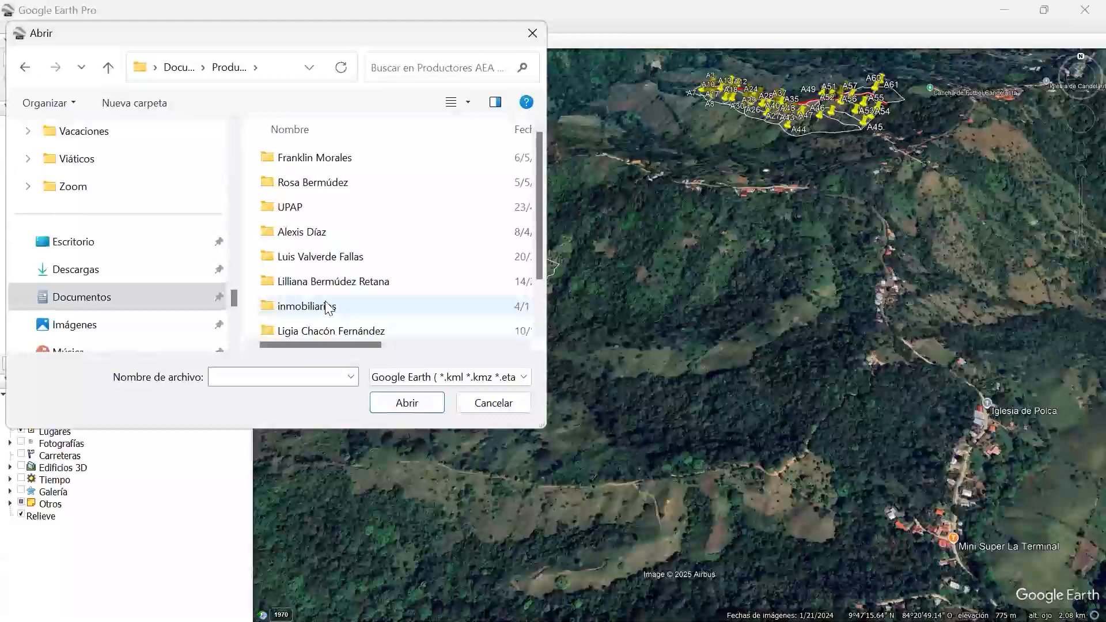
pyautogui.doubleClick(328, 306)
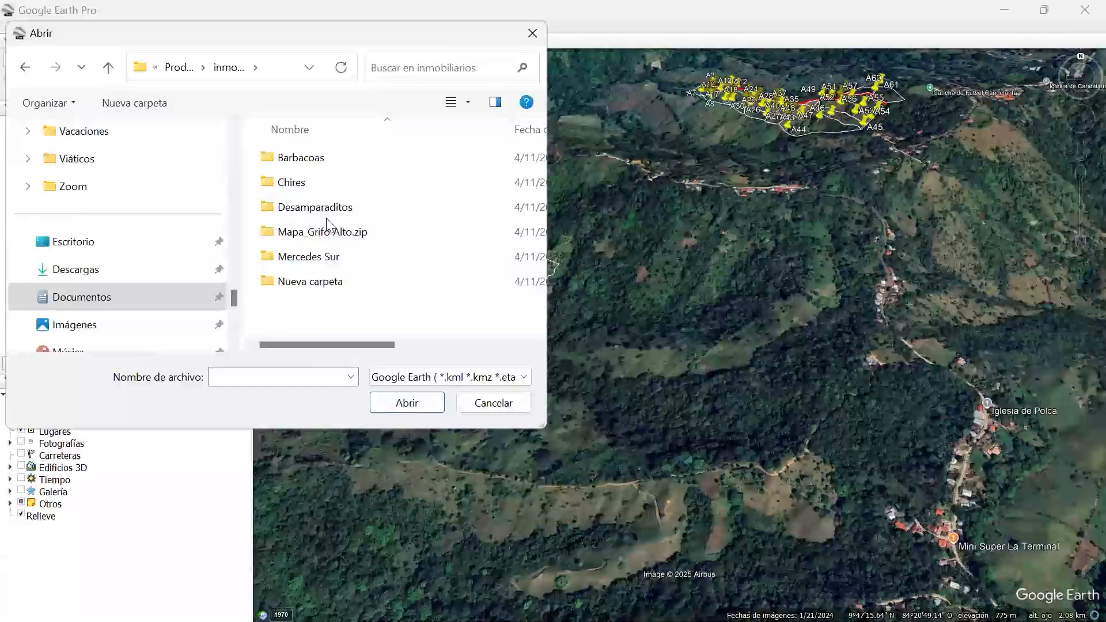
pyautogui.click(300, 182)
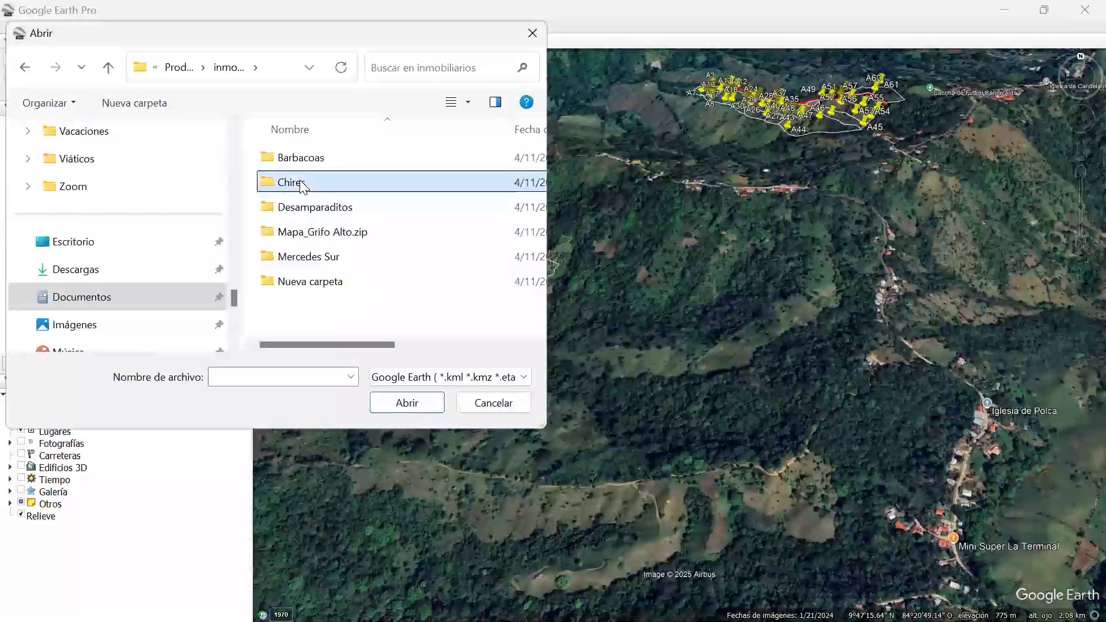
pyautogui.doubleClick(313, 260)
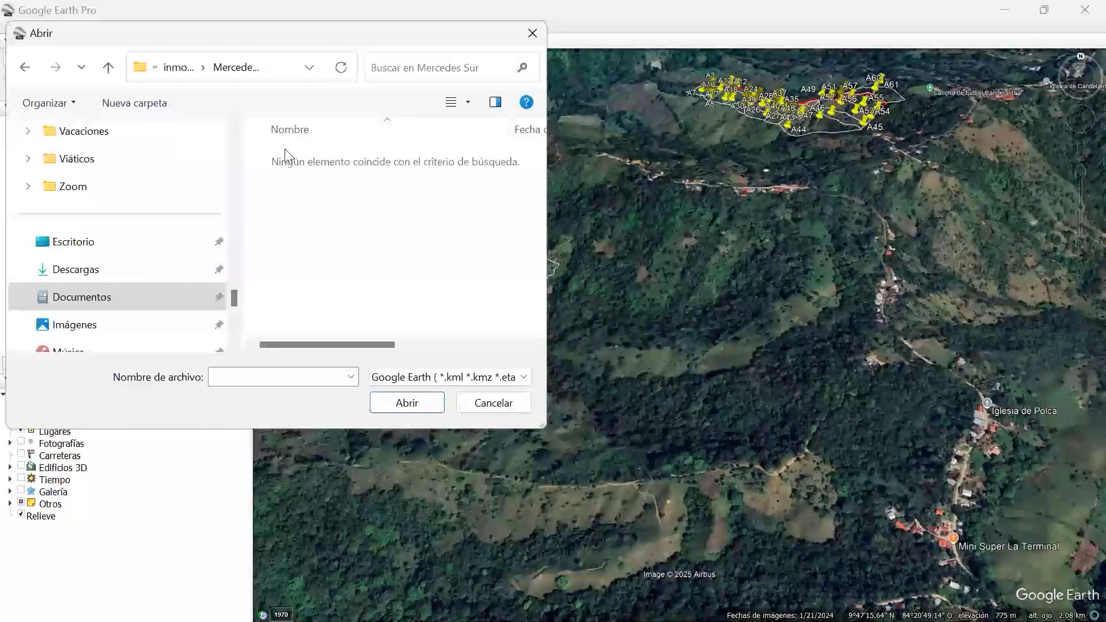
# Filter the files by ESRI Shape (*.shp) and load Mapa_Mercedes Sur.shp onto the map.
pyautogui.click(523, 377)
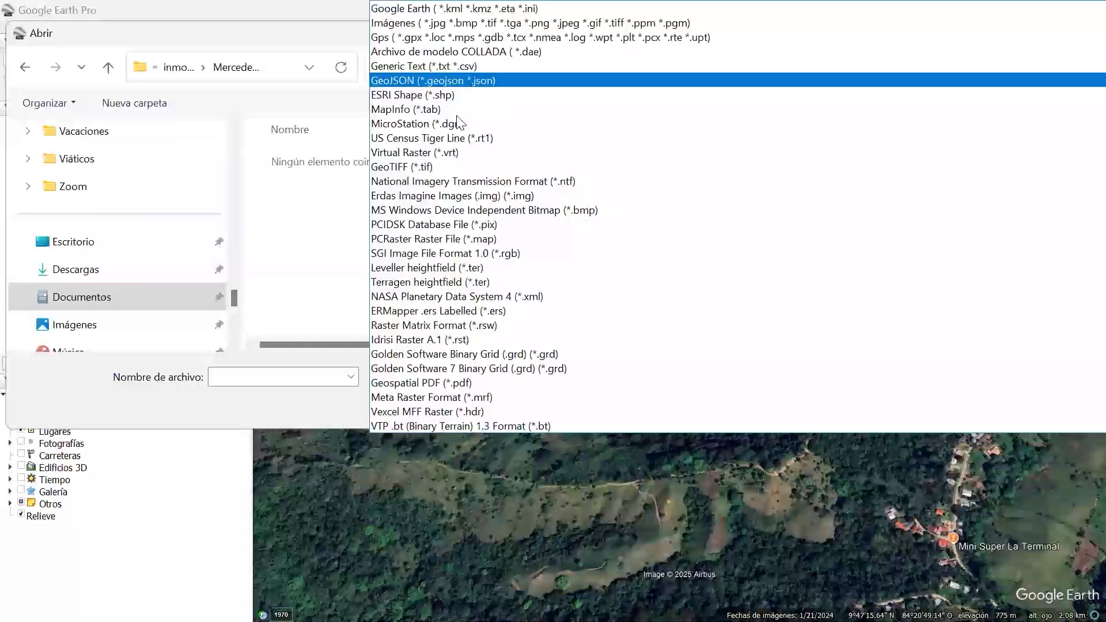
pyautogui.click(453, 97)
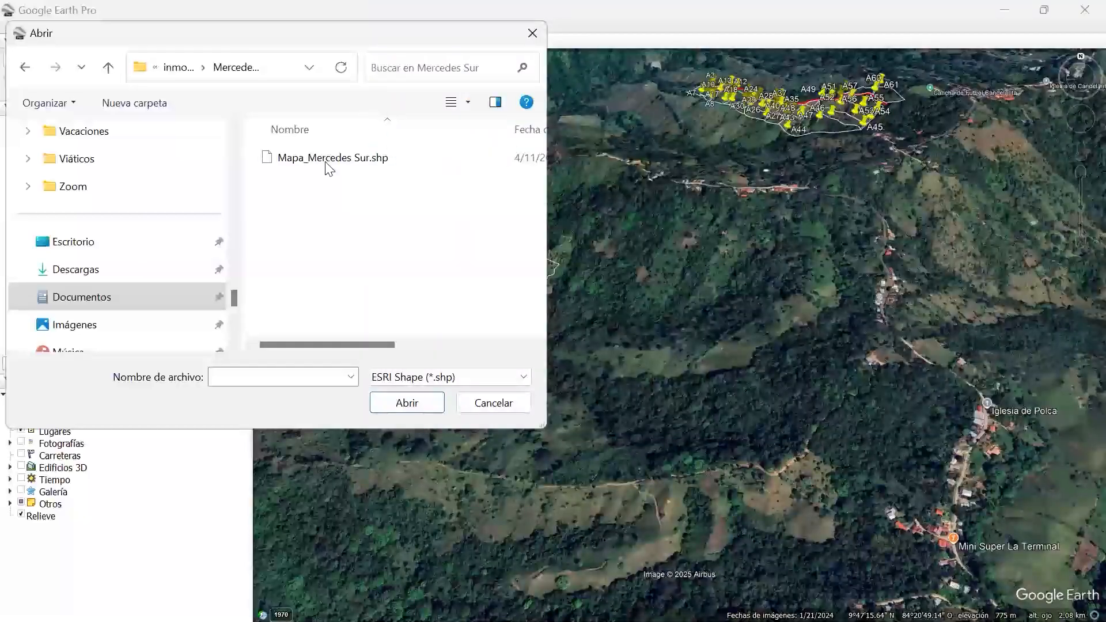
pyautogui.click(328, 163)
pyautogui.click(395, 401)
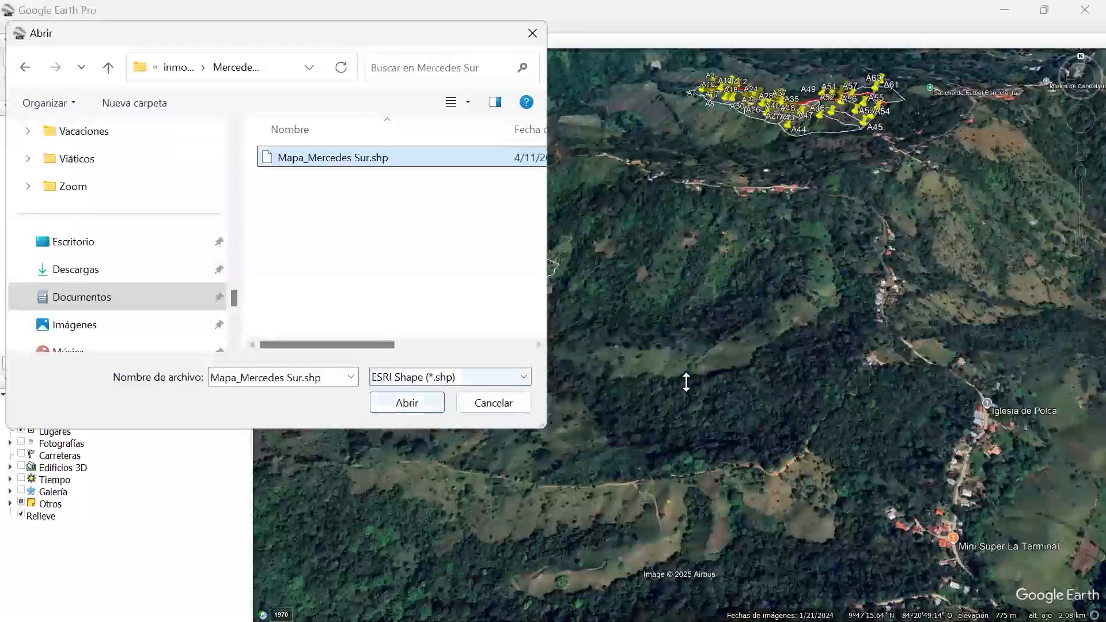
pyautogui.click(518, 361)
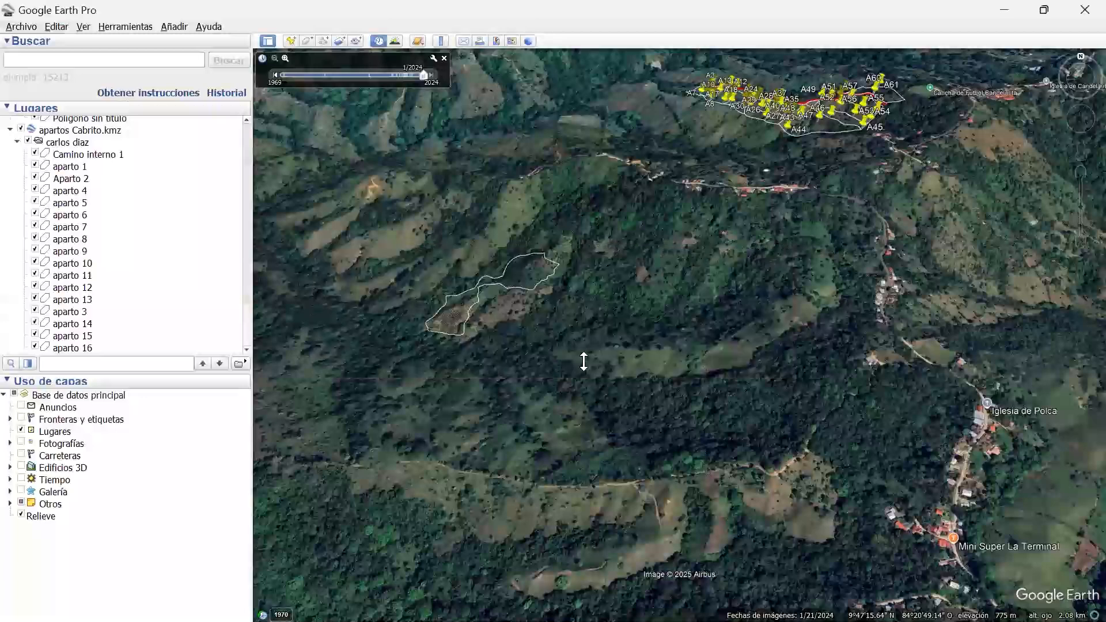
pyautogui.click(667, 339)
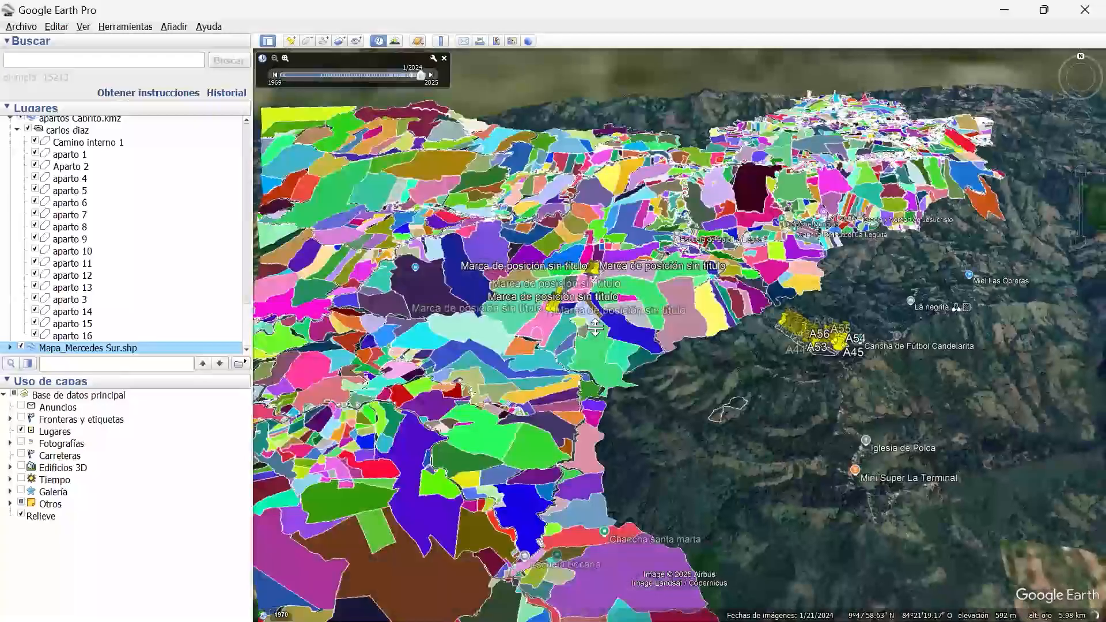
# Look over the full extent of the Mapa_Mercedes Sur.shp parcels, compare the map with and without the layer, and leave it hidden.
pyautogui.moveTo(651, 331); pyautogui.dragTo(818, 279, button='right')
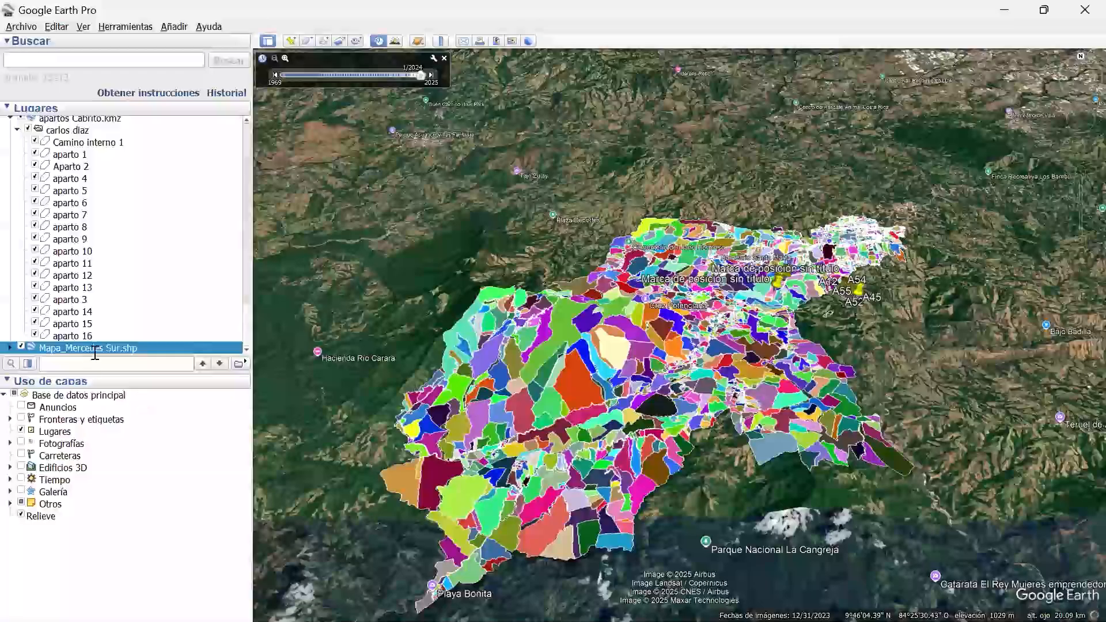
pyautogui.click(259, 321)
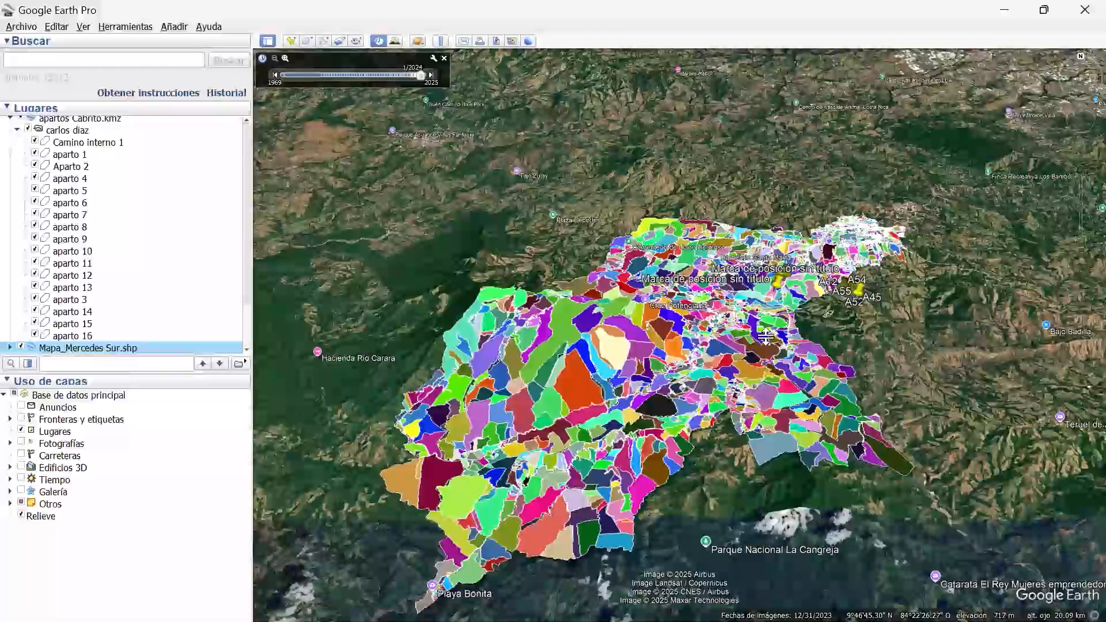
pyautogui.click(111, 351)
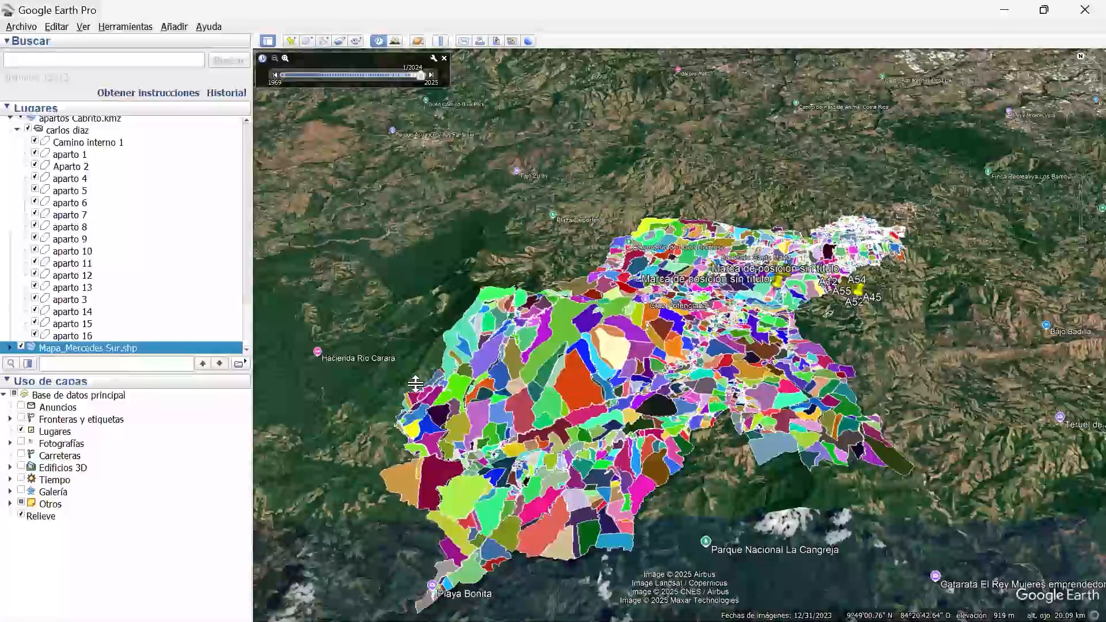
pyautogui.scroll(5, 248, 311)
pyautogui.scroll(-5, 248, 308)
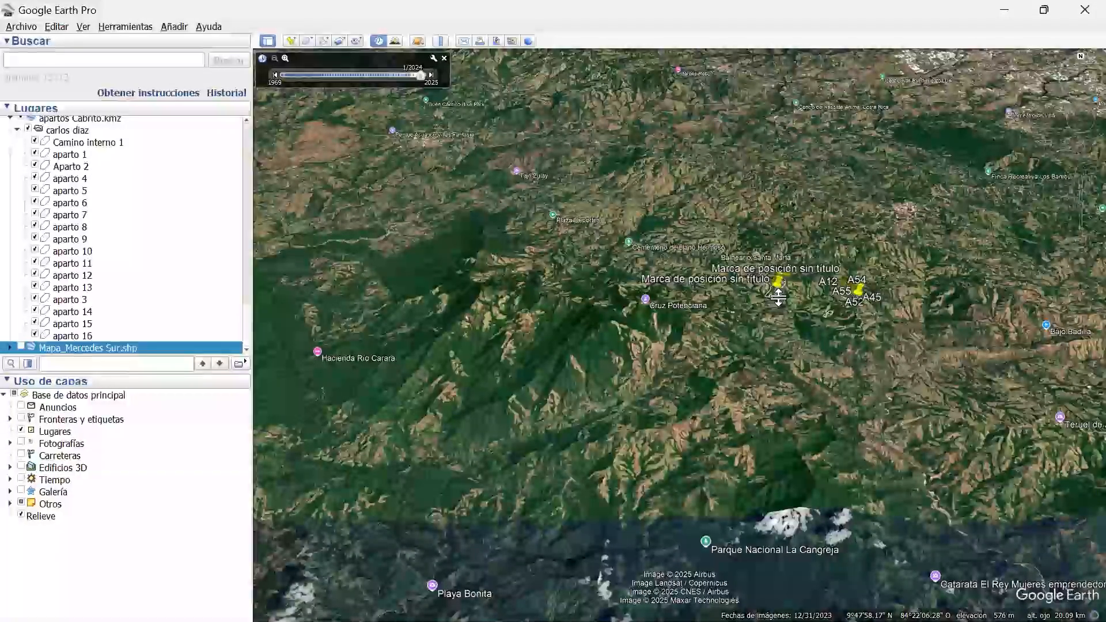
pyautogui.click(19, 347)
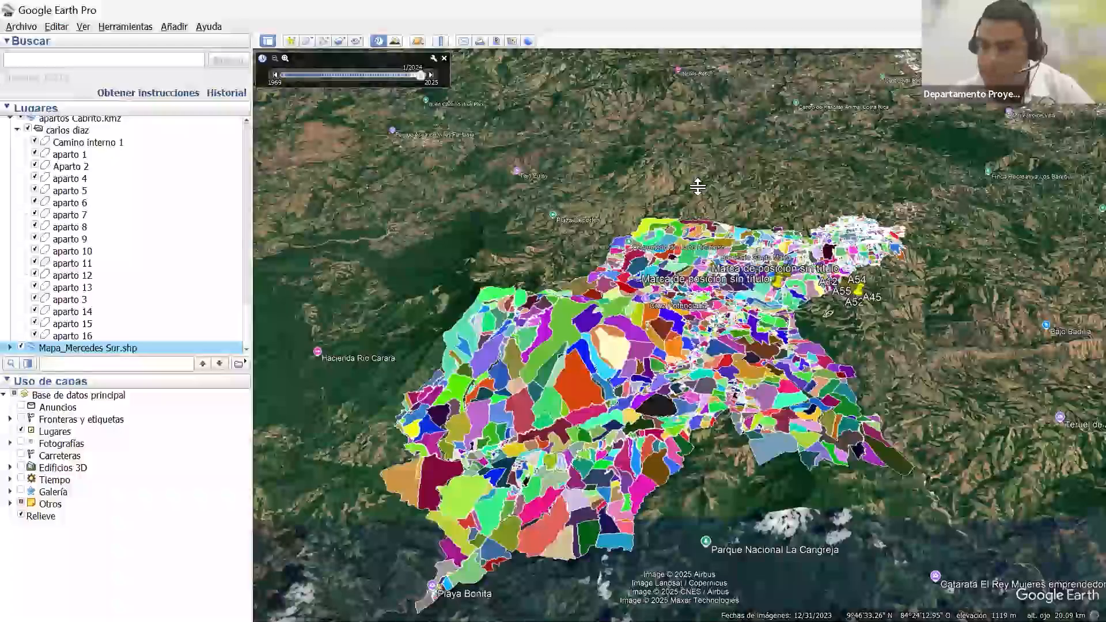
pyautogui.press('space')
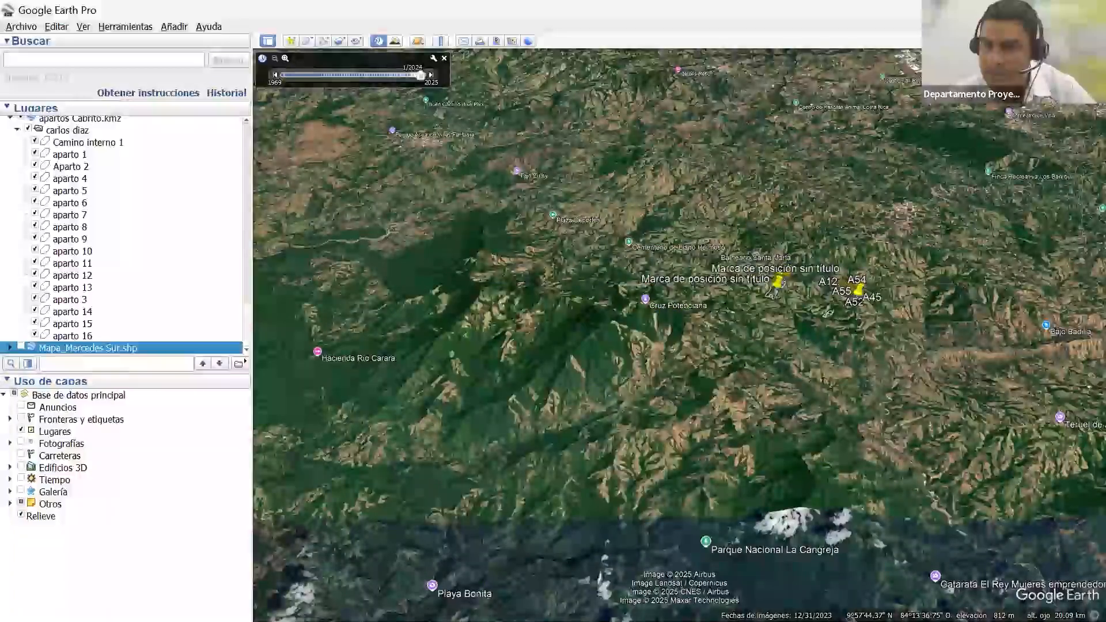